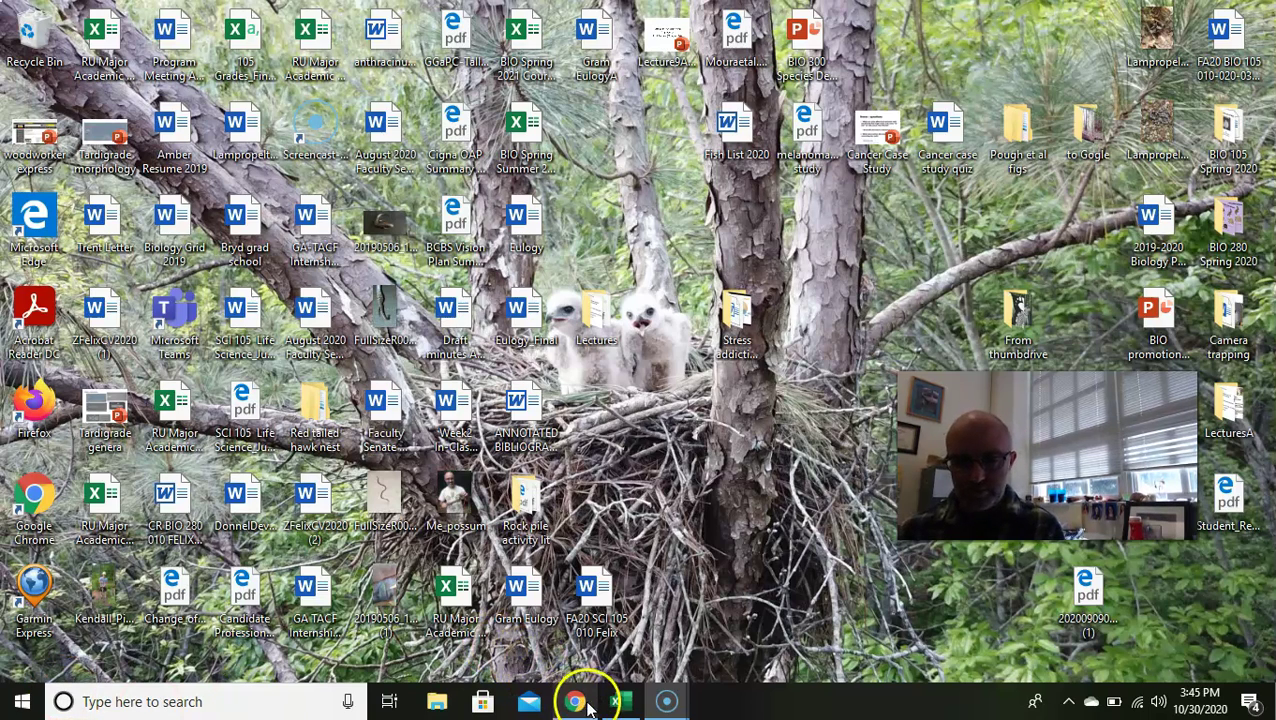
Bring the Example_Kudzu_Data workbook forward from the taskbar, showing its TTEST example sheet
mouse_move(619, 704)
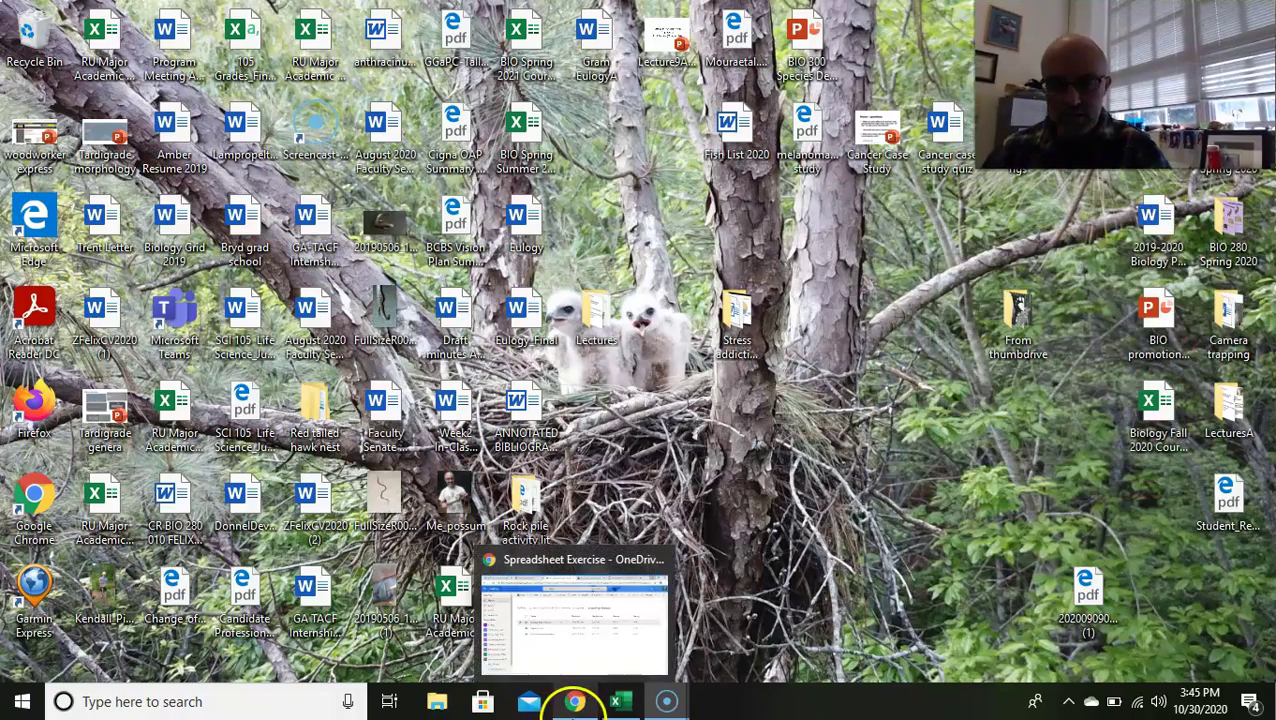
left_click(622, 700)
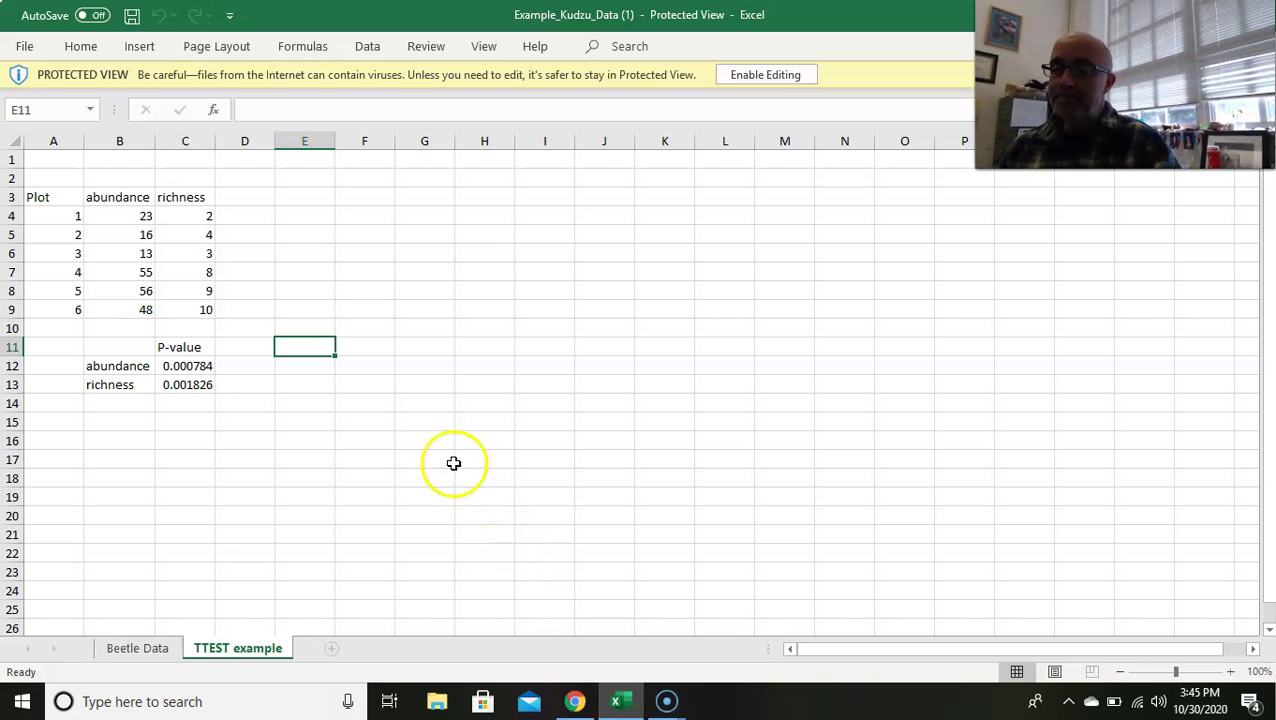
left_click(148, 652)
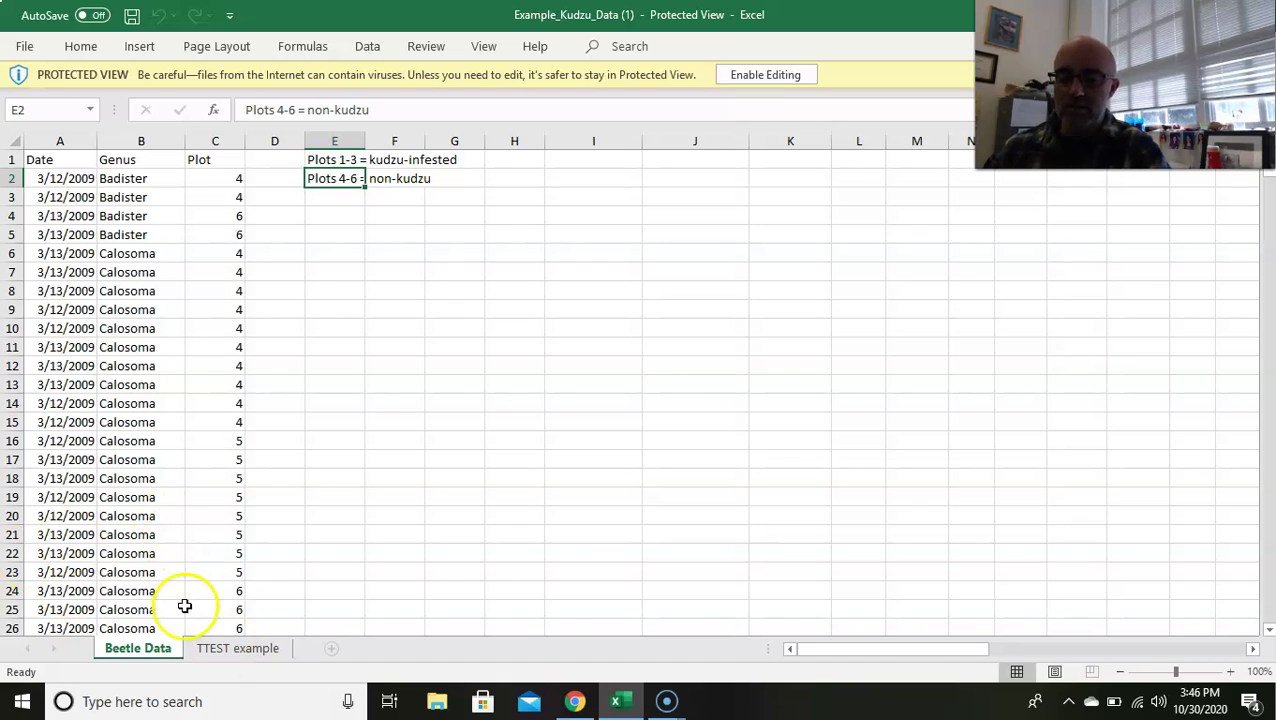
left_click(230, 649)
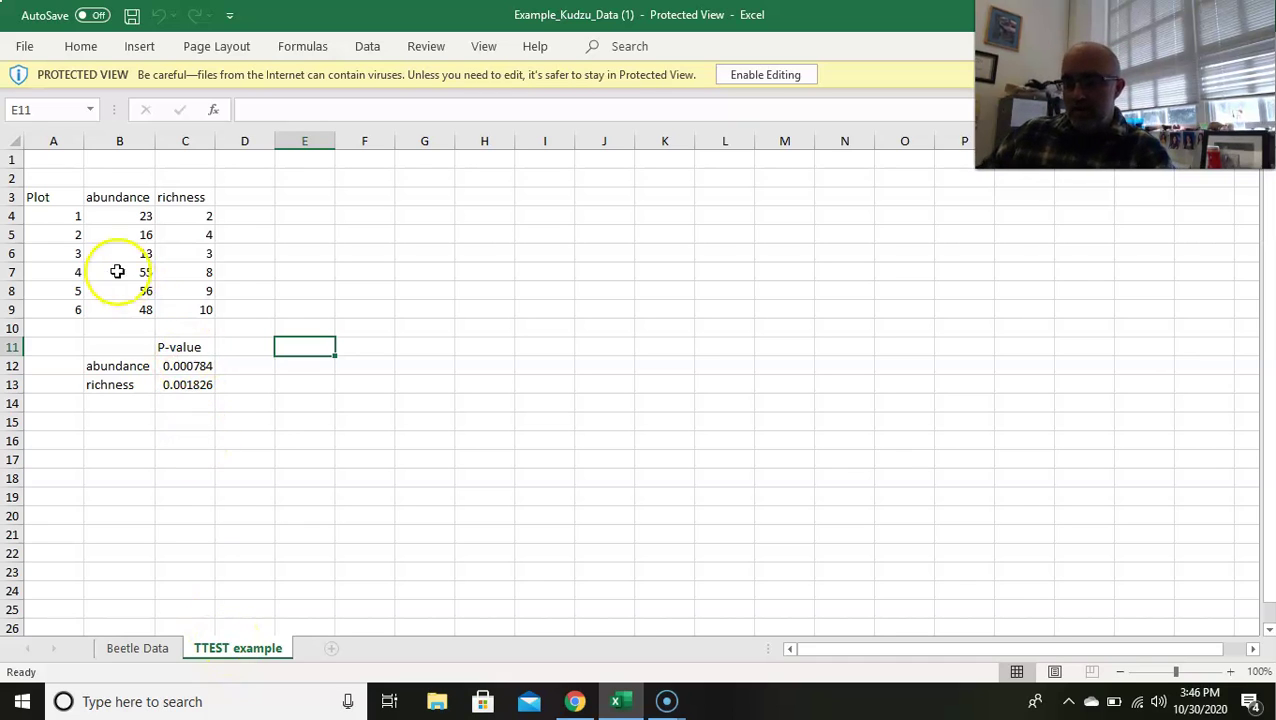
Walk through the plot table: plot numbers, abundance heading, first abundance 23 and richness 2
left_click_drag(61, 210, 186, 310)
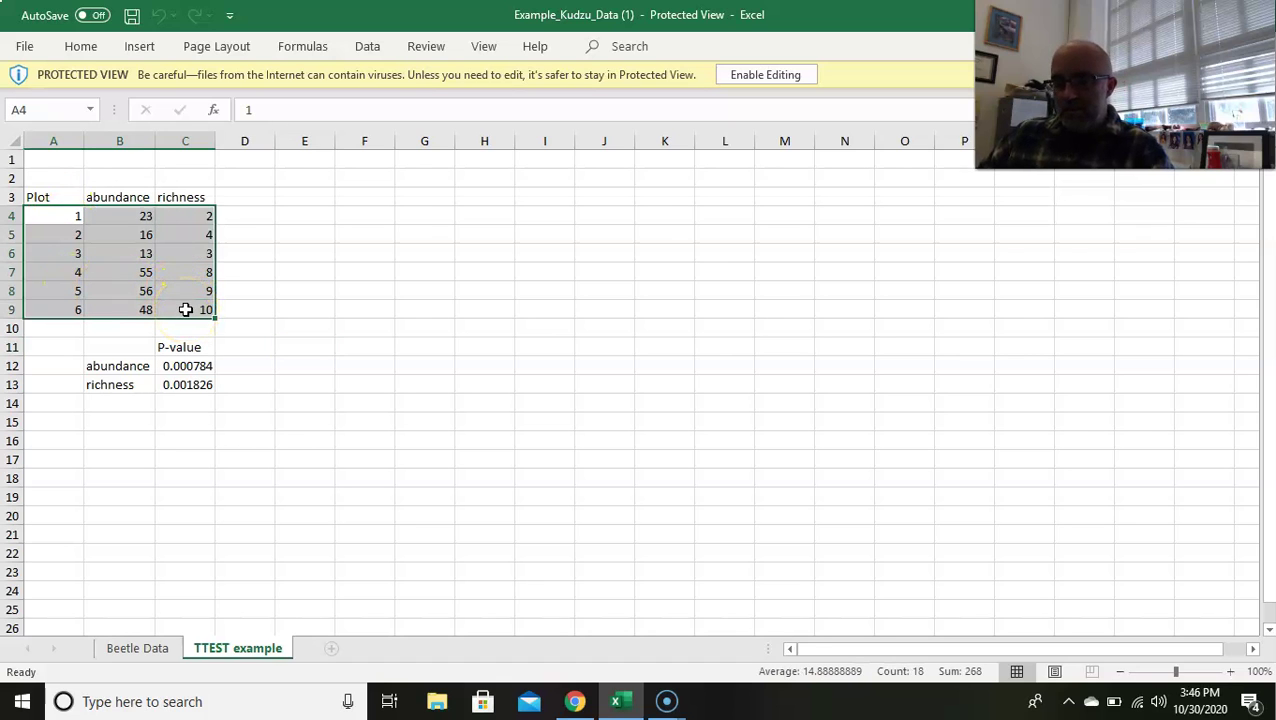
left_click(300, 235)
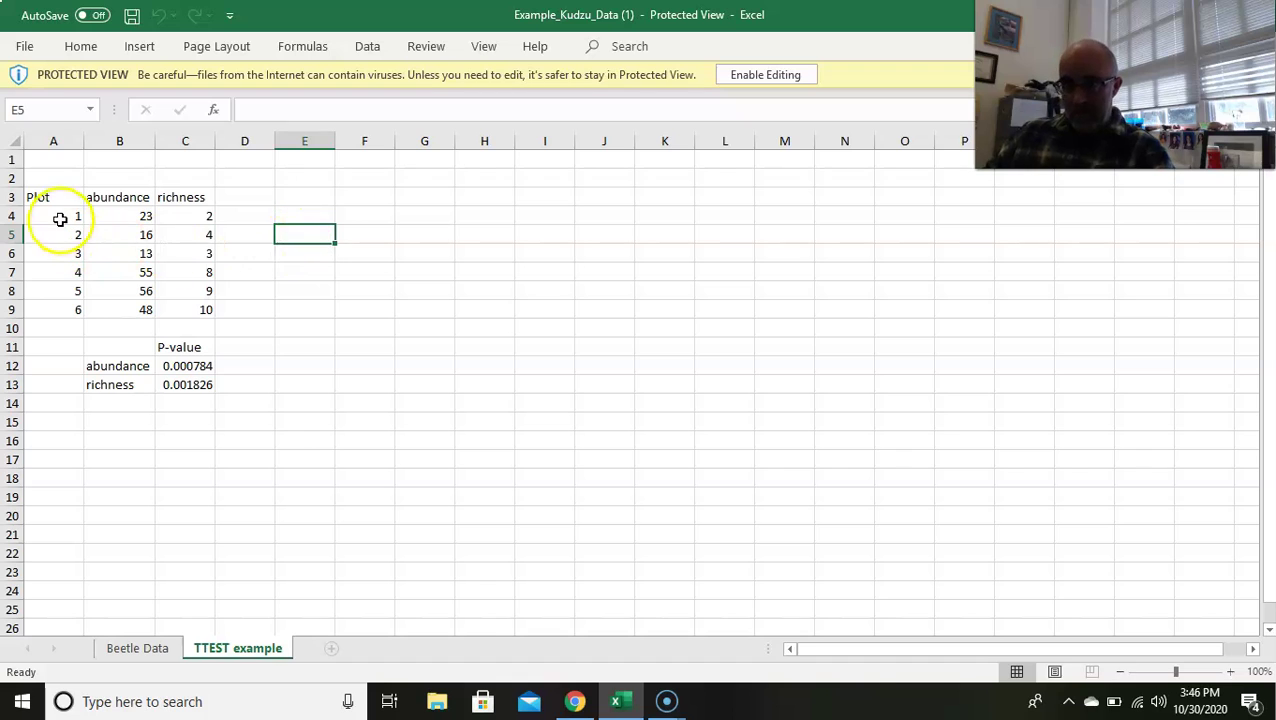
left_click_drag(60, 219, 64, 304)
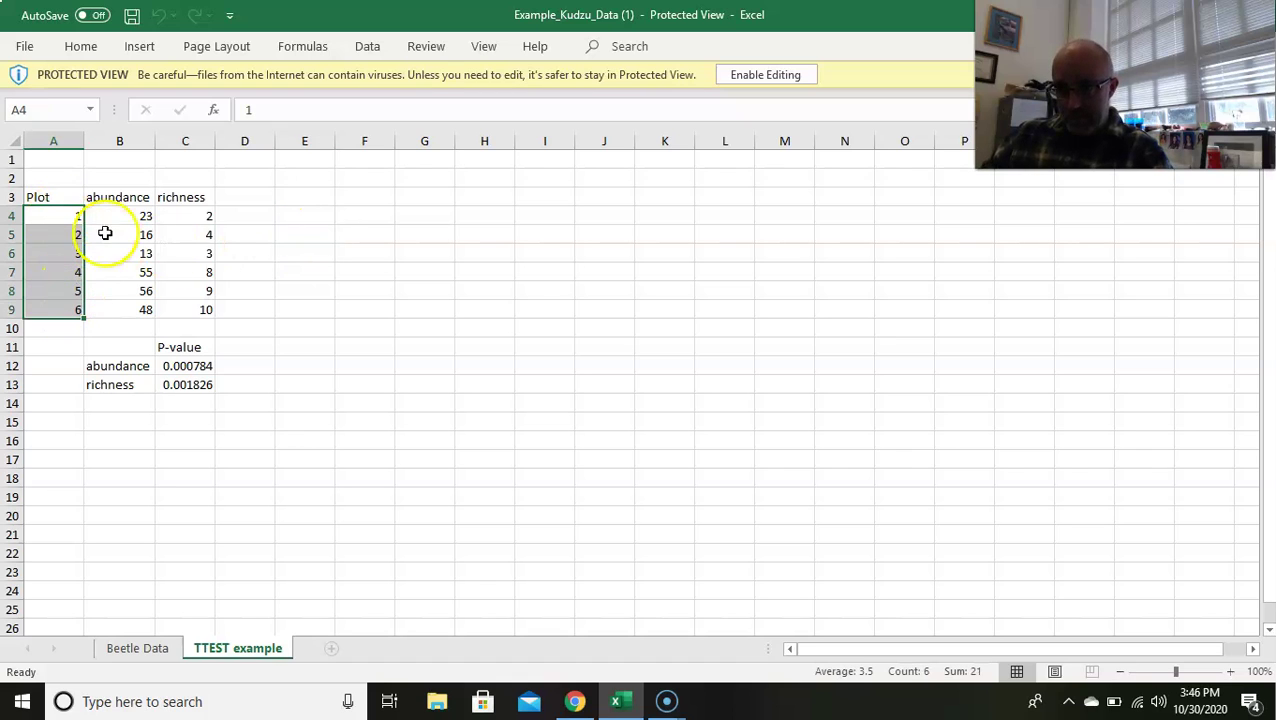
left_click(148, 196)
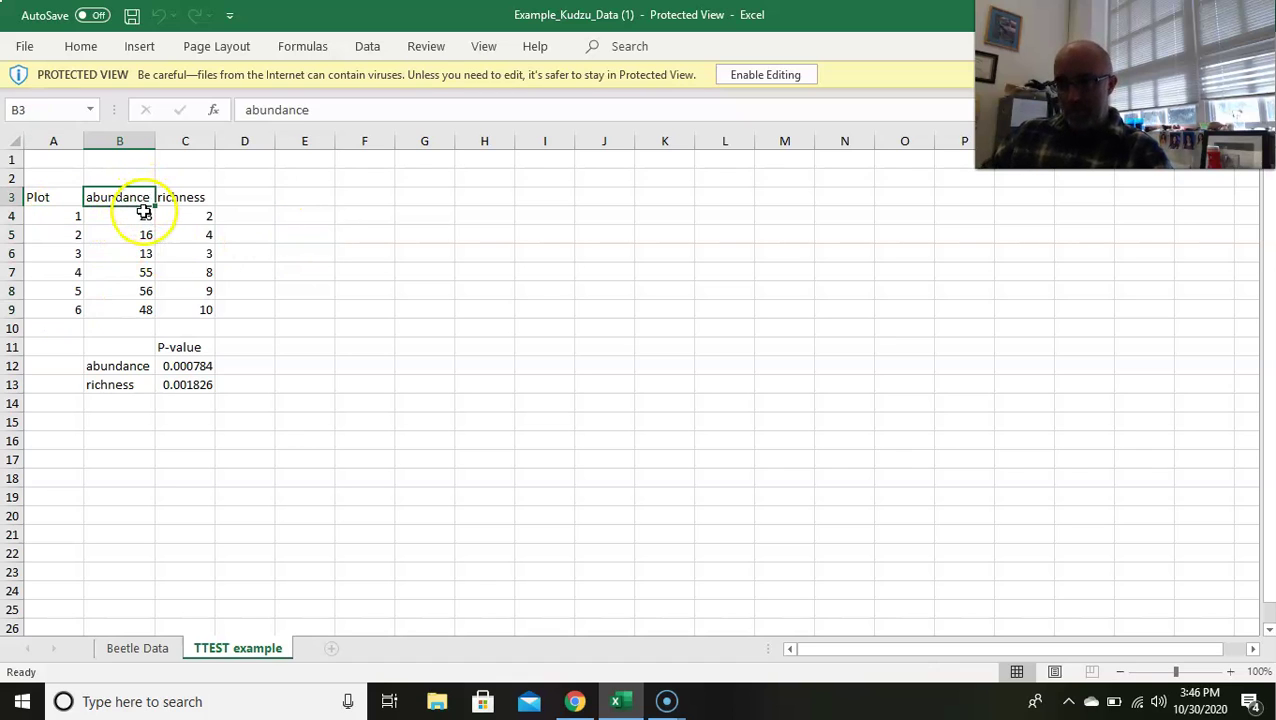
left_click(144, 215)
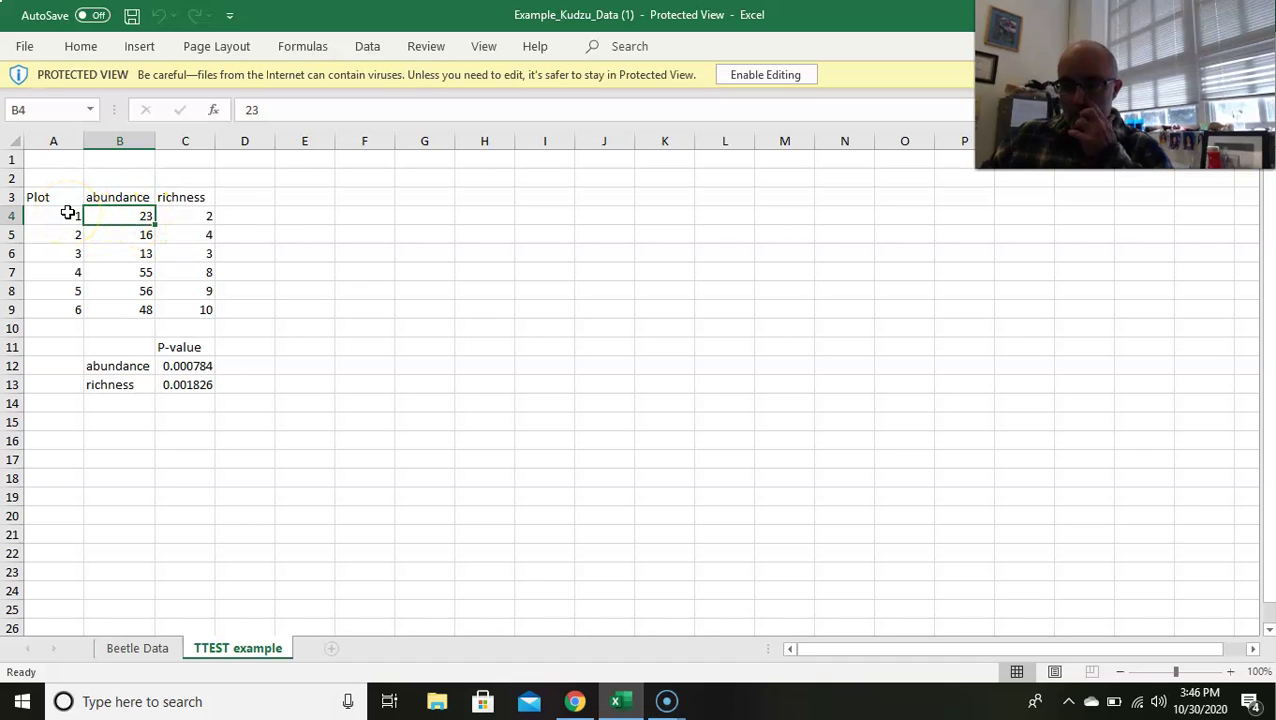
left_click(205, 216)
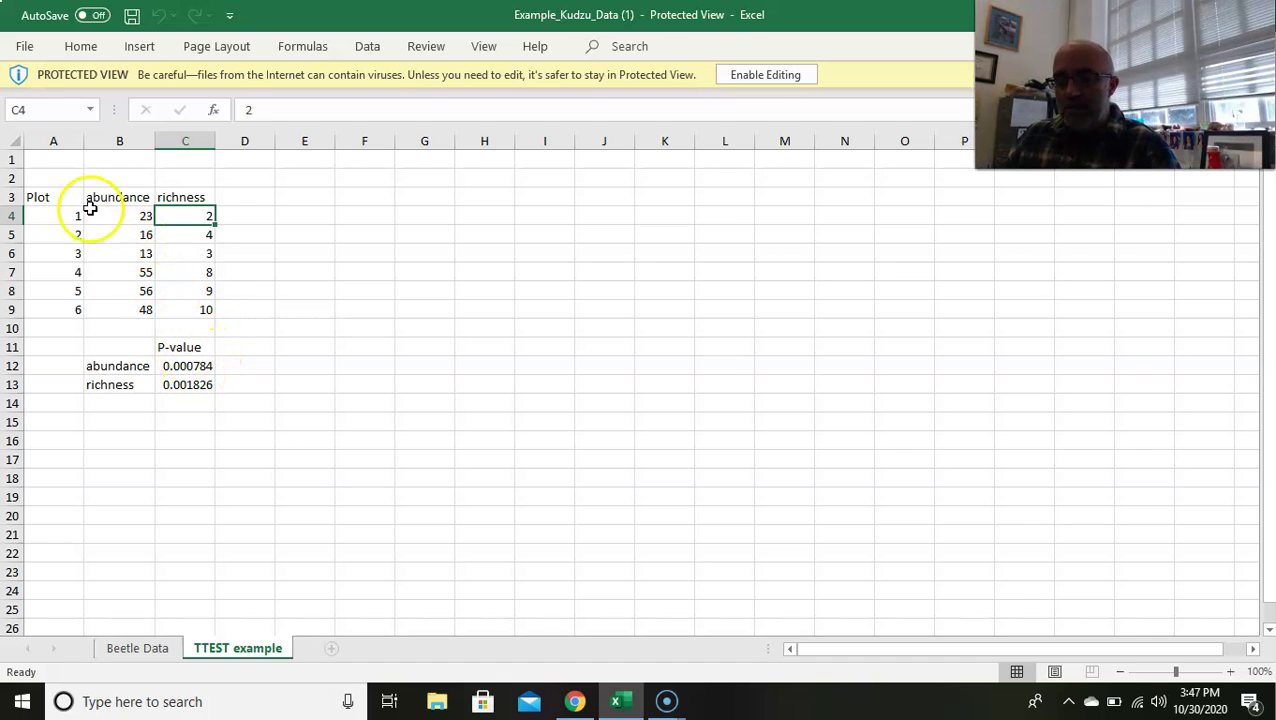
Highlight the whole plot table with headings, then switch to the Beetle Data sheet
mouse_move(63, 198)
left_mouse_down()
mouse_move(114, 288)
mouse_move(171, 296)
mouse_move(174, 308)
left_mouse_up()
left_click(148, 647)
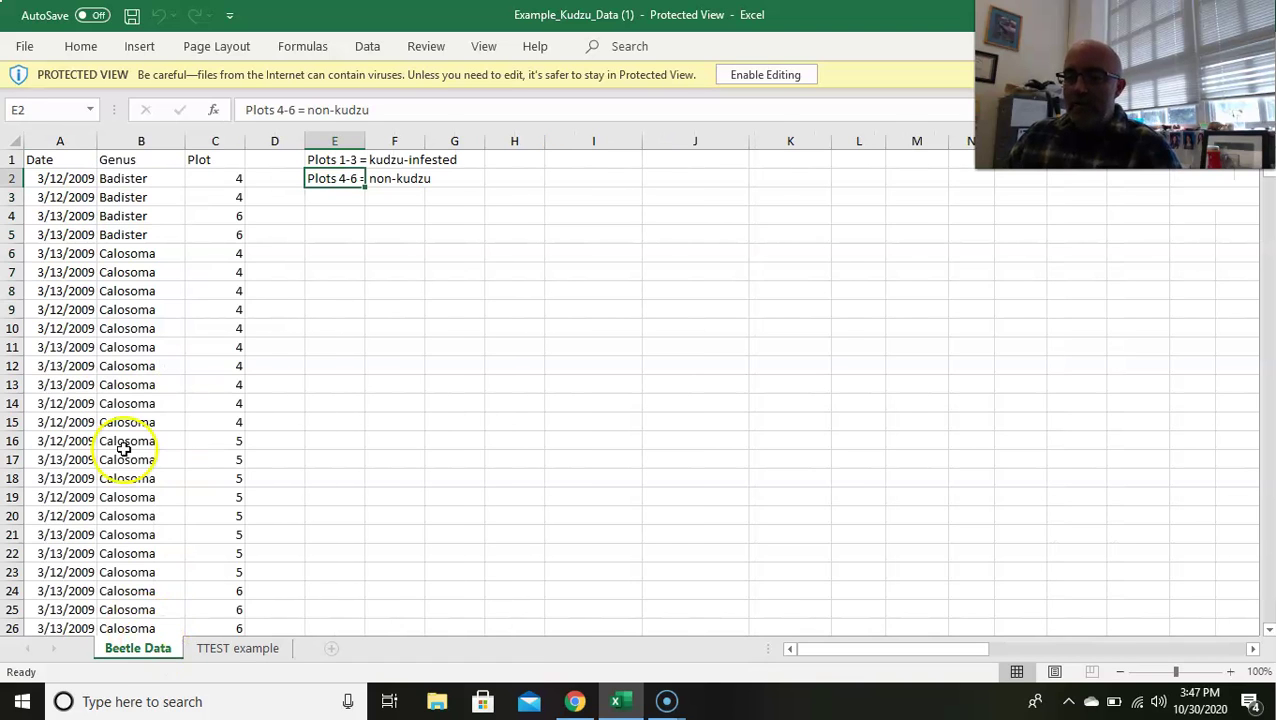
Enable editing and select the Genus and Plot data, B1:C393, for a pivot table
left_click(130, 161)
left_click_drag(189, 190, 199, 594)
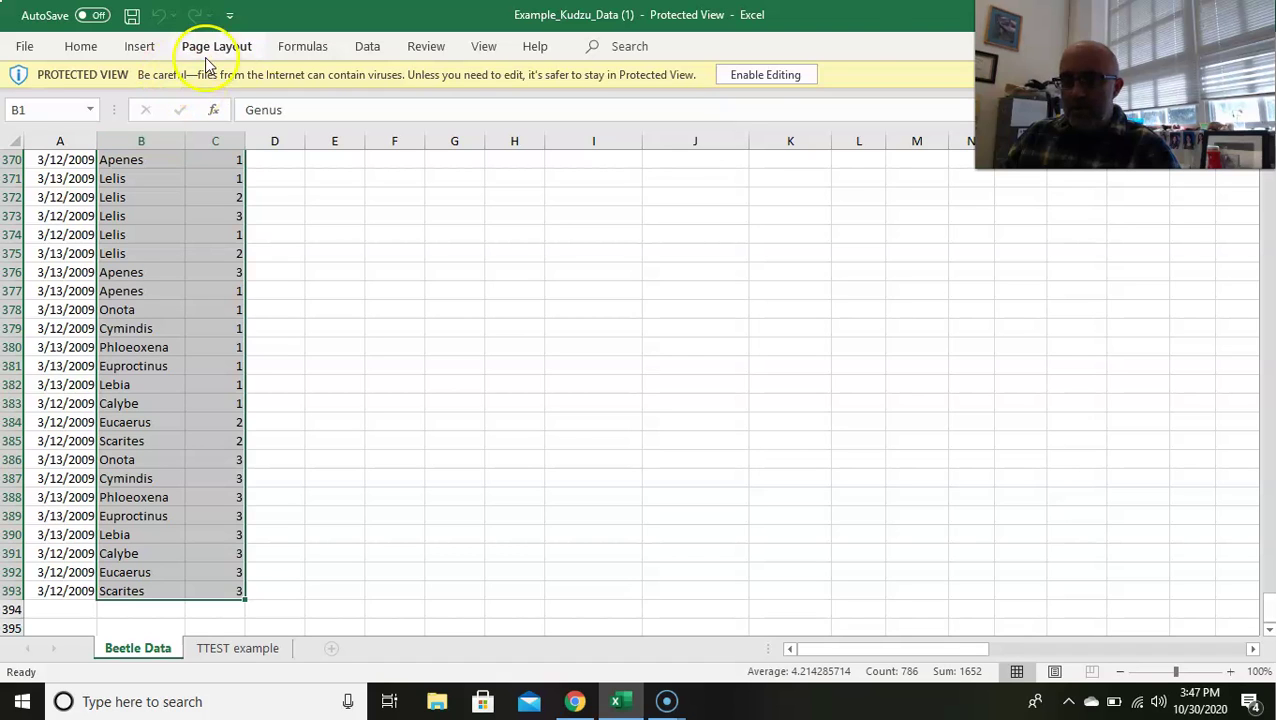
left_click(764, 78)
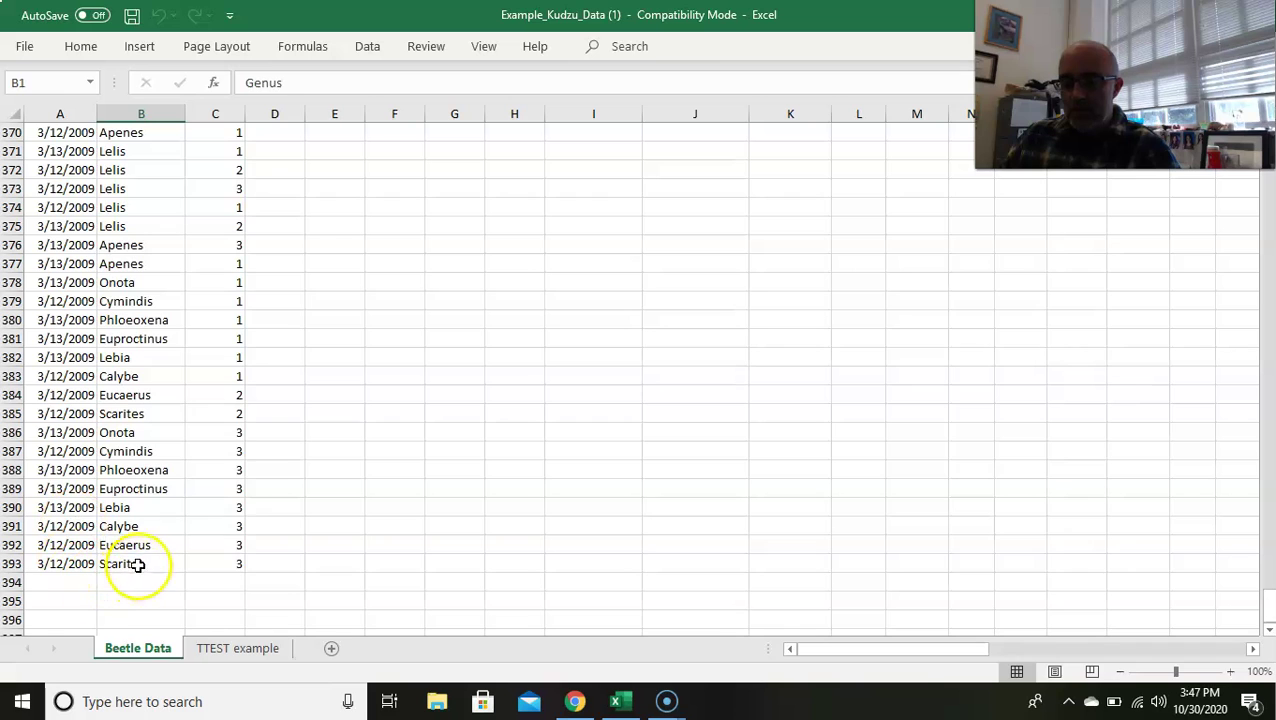
left_click_drag(131, 564, 220, 103)
left_click(141, 48)
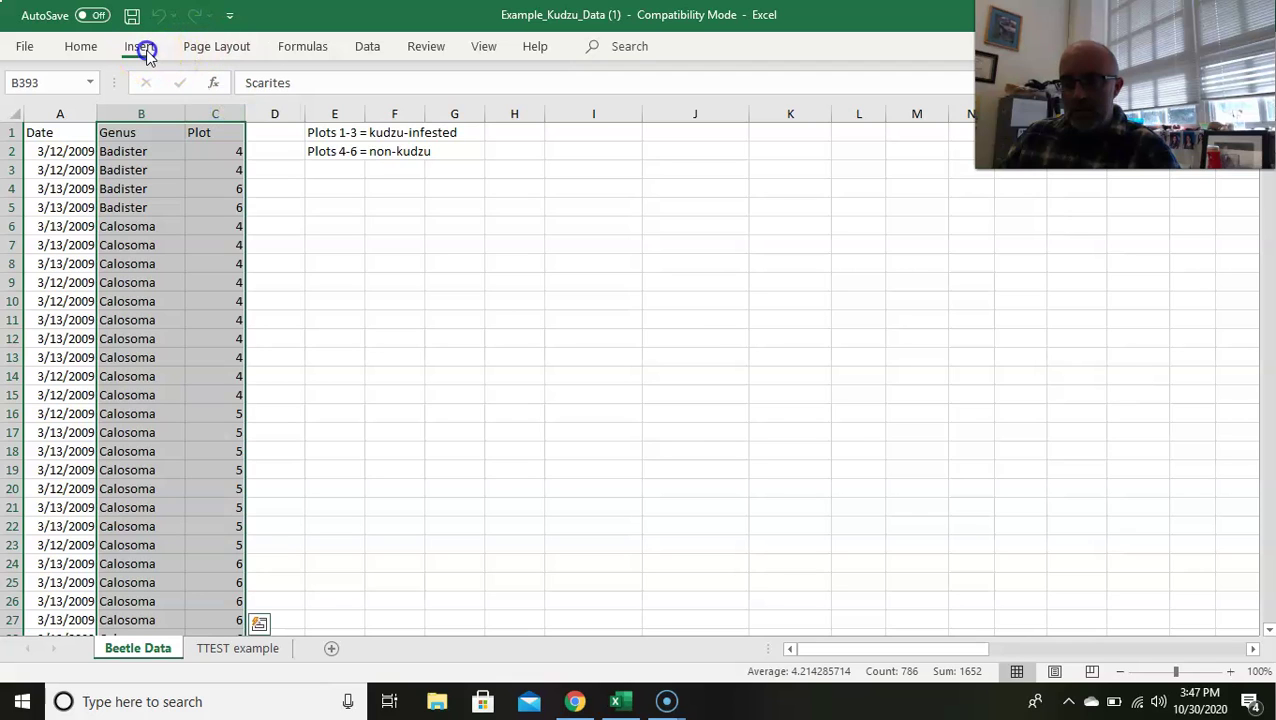
Create a PivotTable on a new sheet with Plot in Rows, Genus in Columns and Count of Genus in Values
left_click(35, 88)
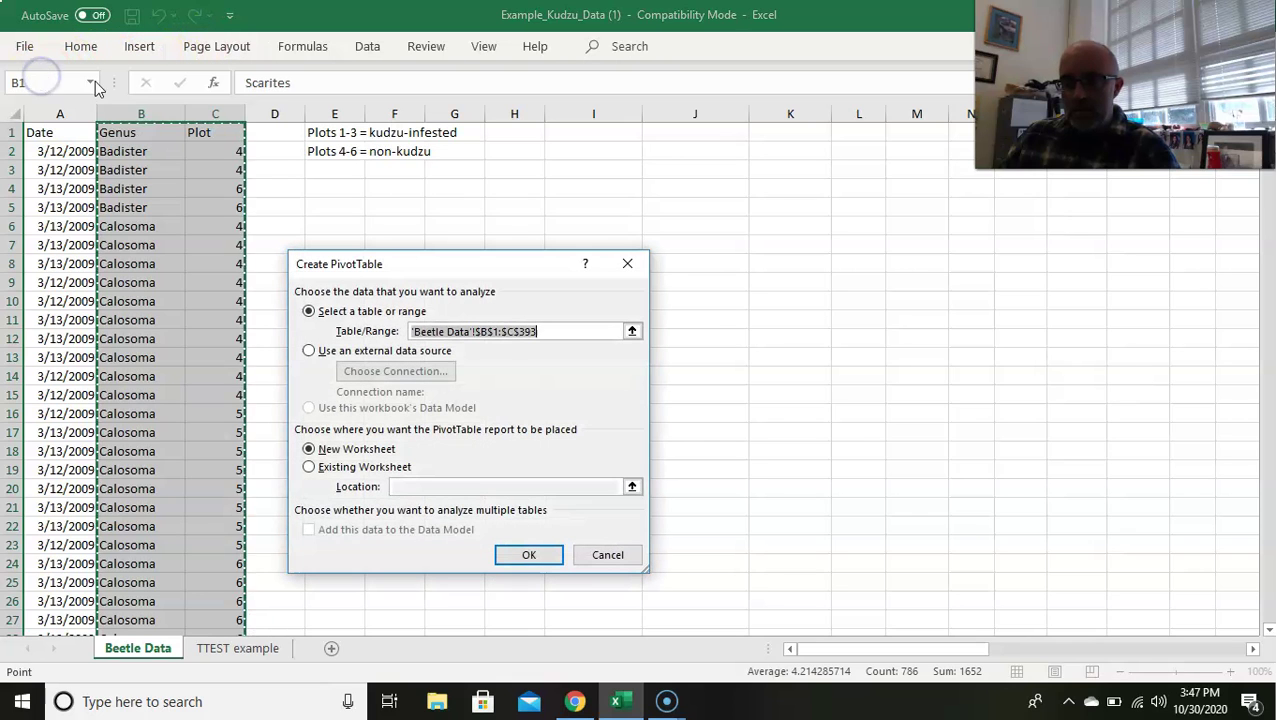
left_click(514, 554)
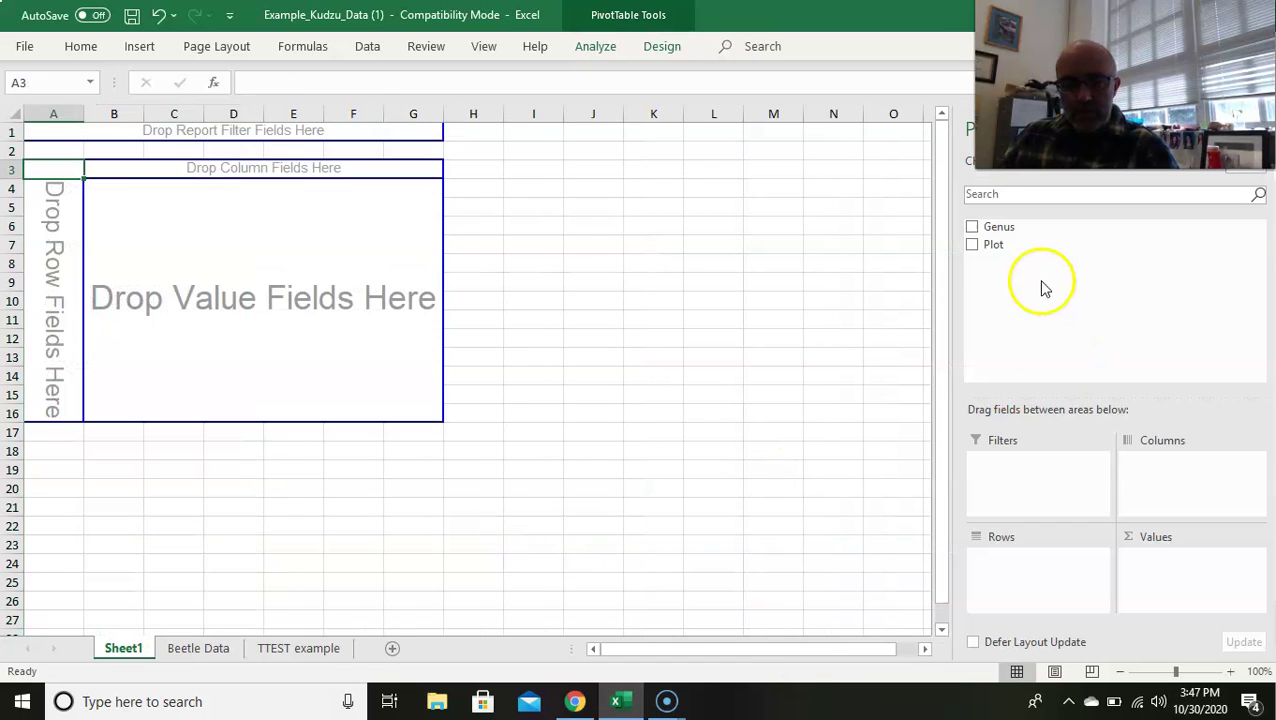
left_click_drag(1002, 245, 1003, 563)
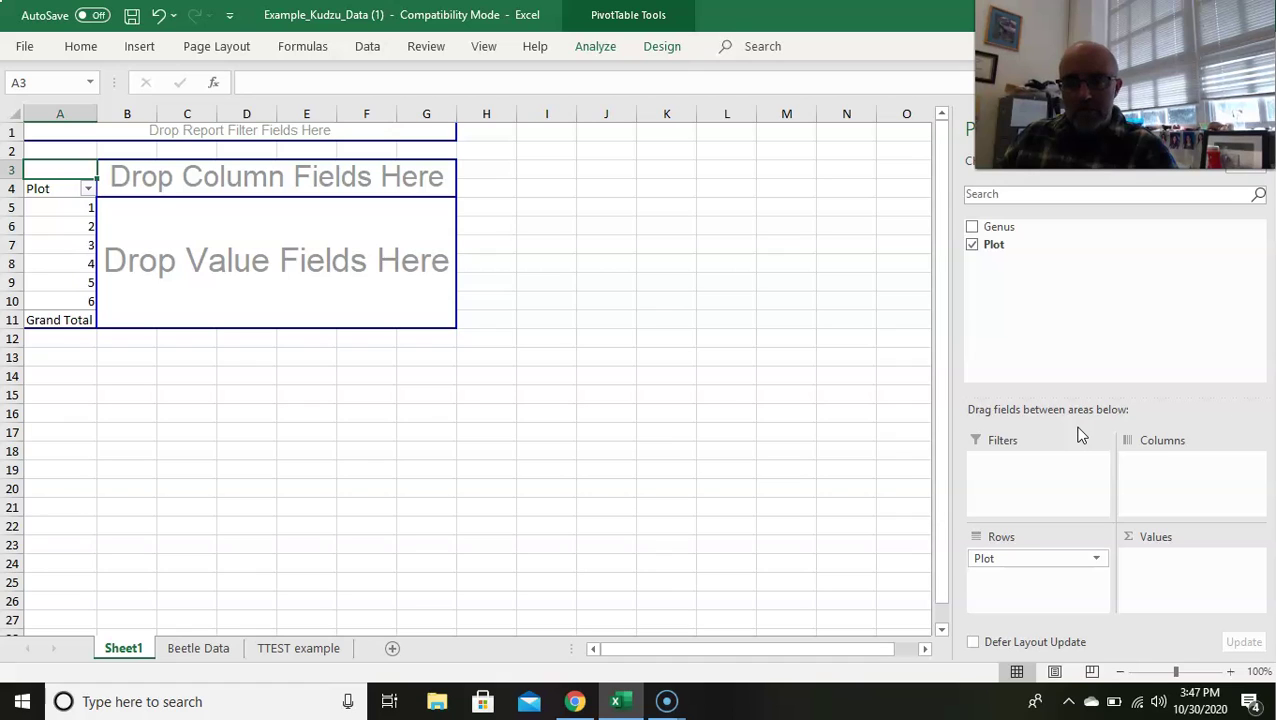
left_click(998, 246)
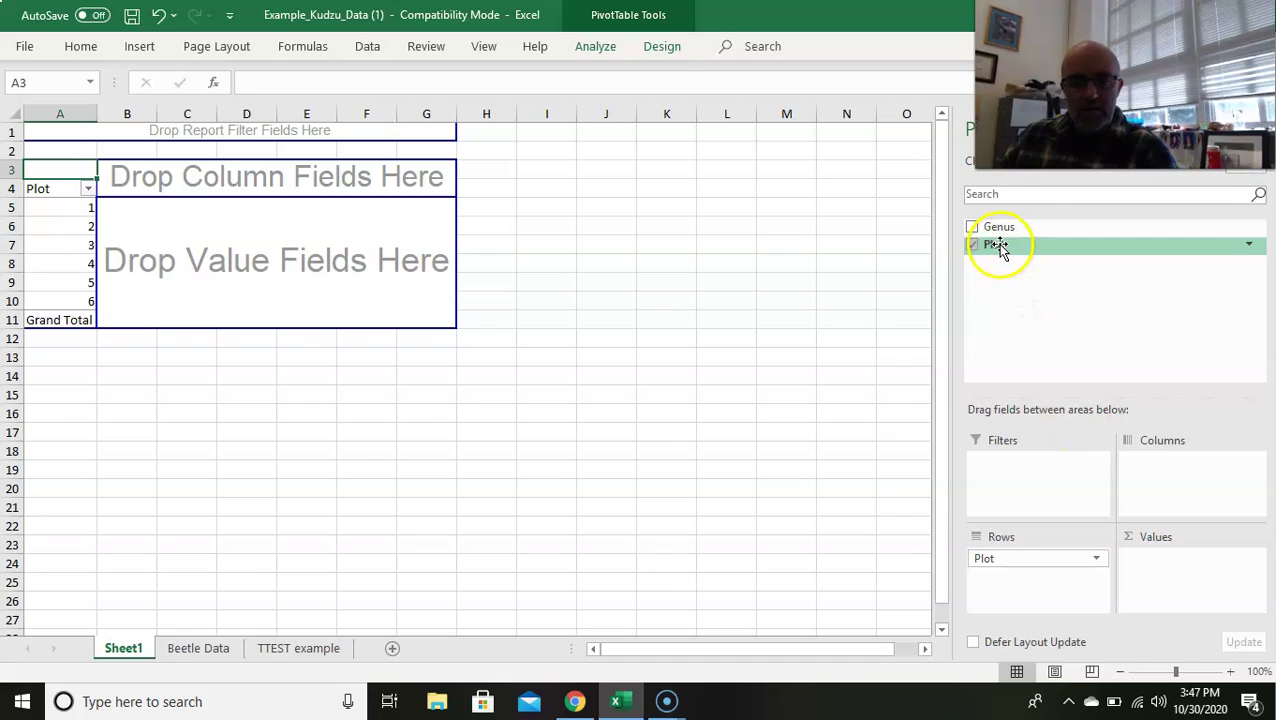
left_click(1000, 230)
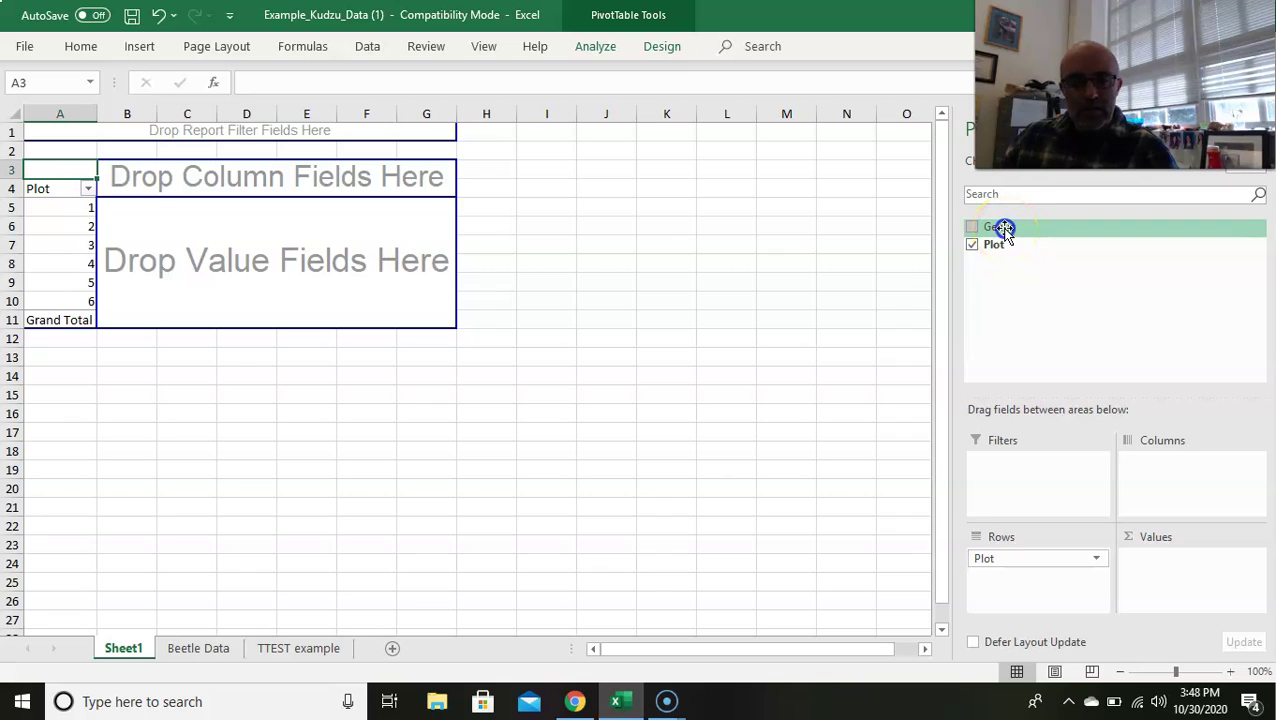
left_click_drag(1003, 228, 1176, 500)
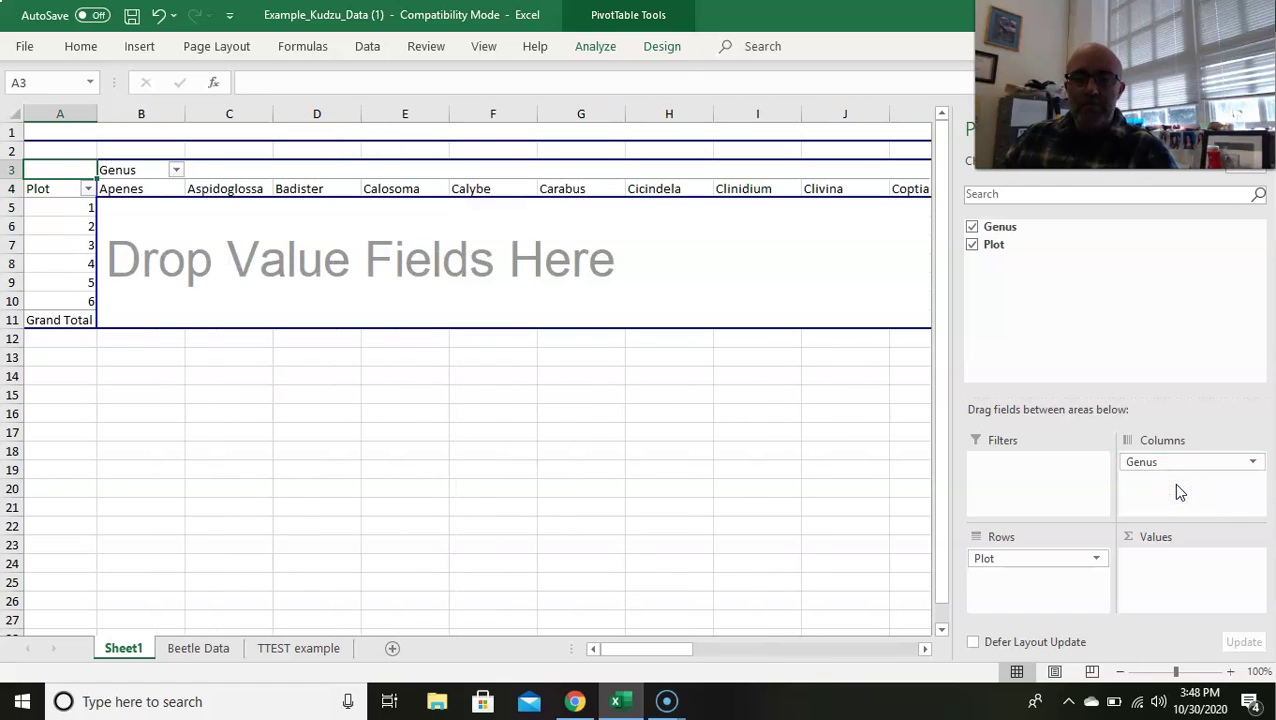
left_click_drag(1163, 463, 1156, 580)
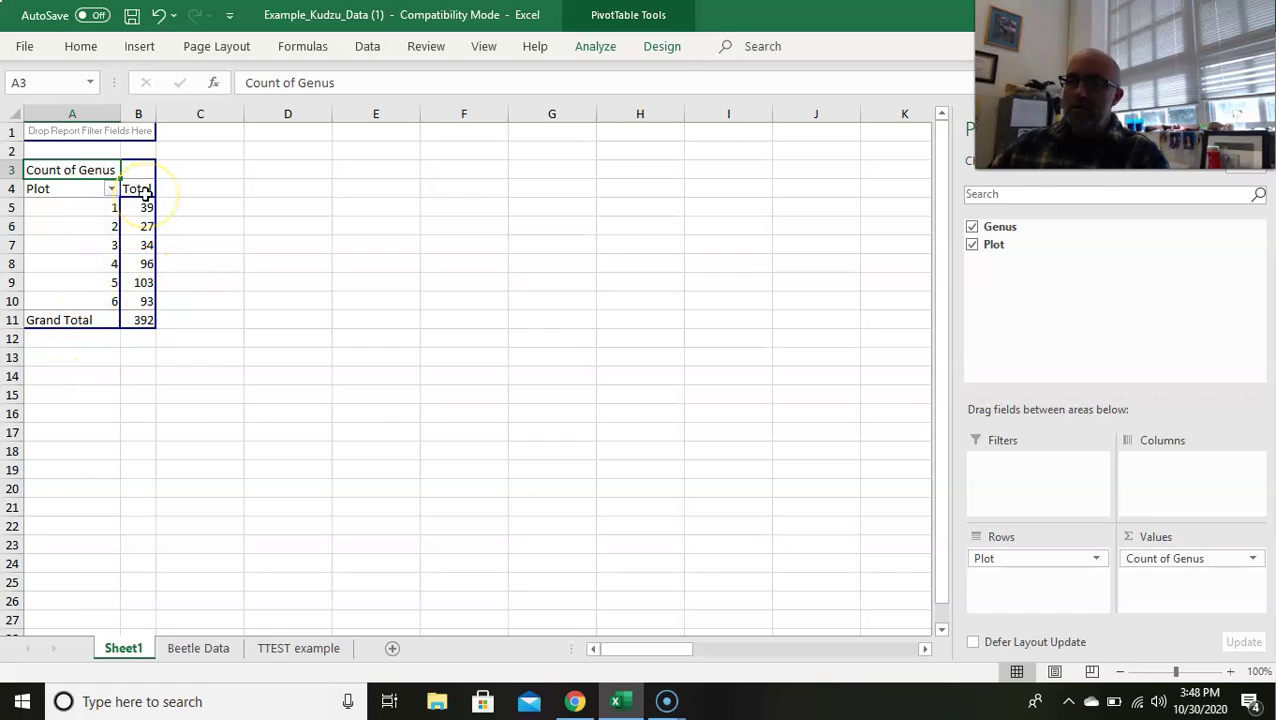
left_click(196, 648)
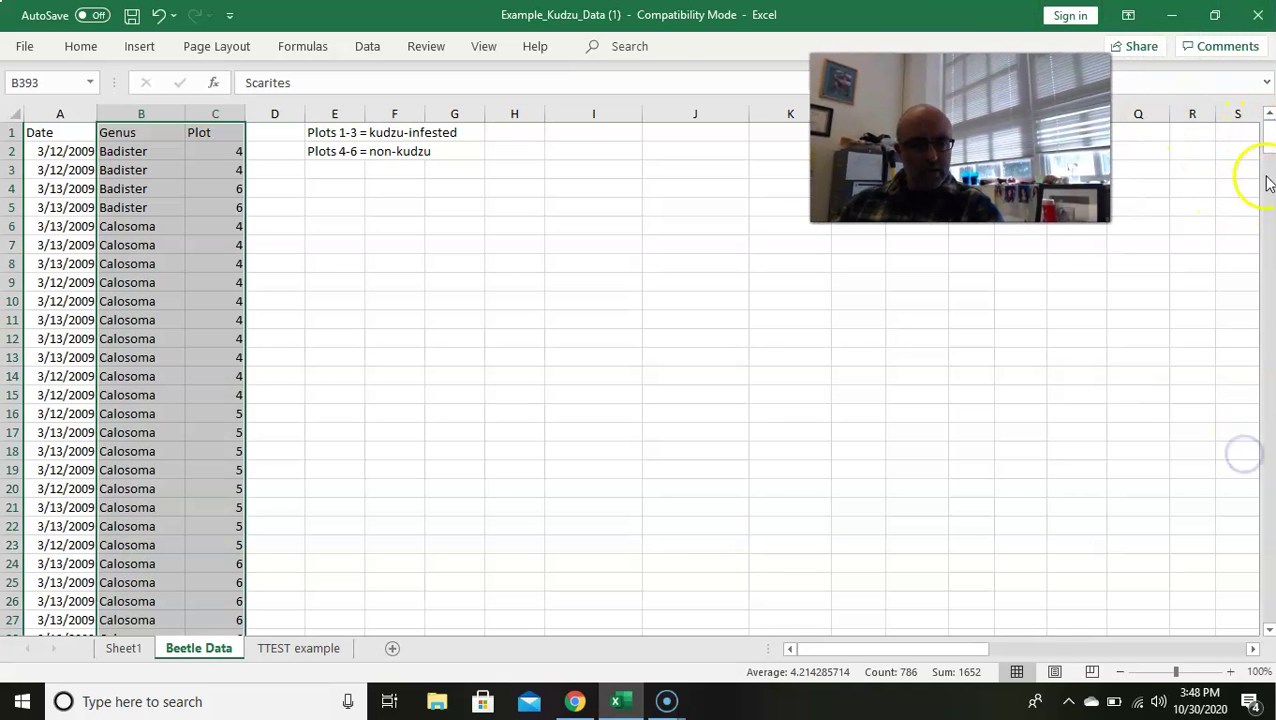
left_click_drag(1264, 140, 1266, 624)
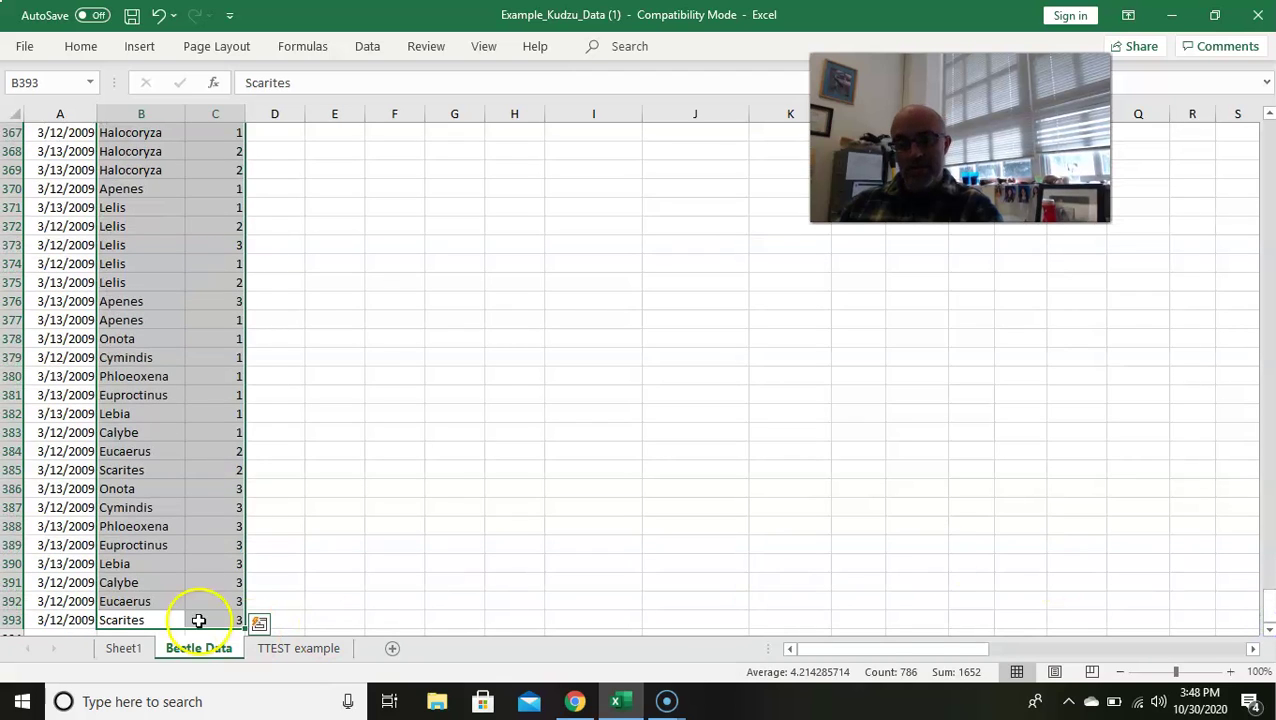
left_click_drag(1262, 598, 1264, 140)
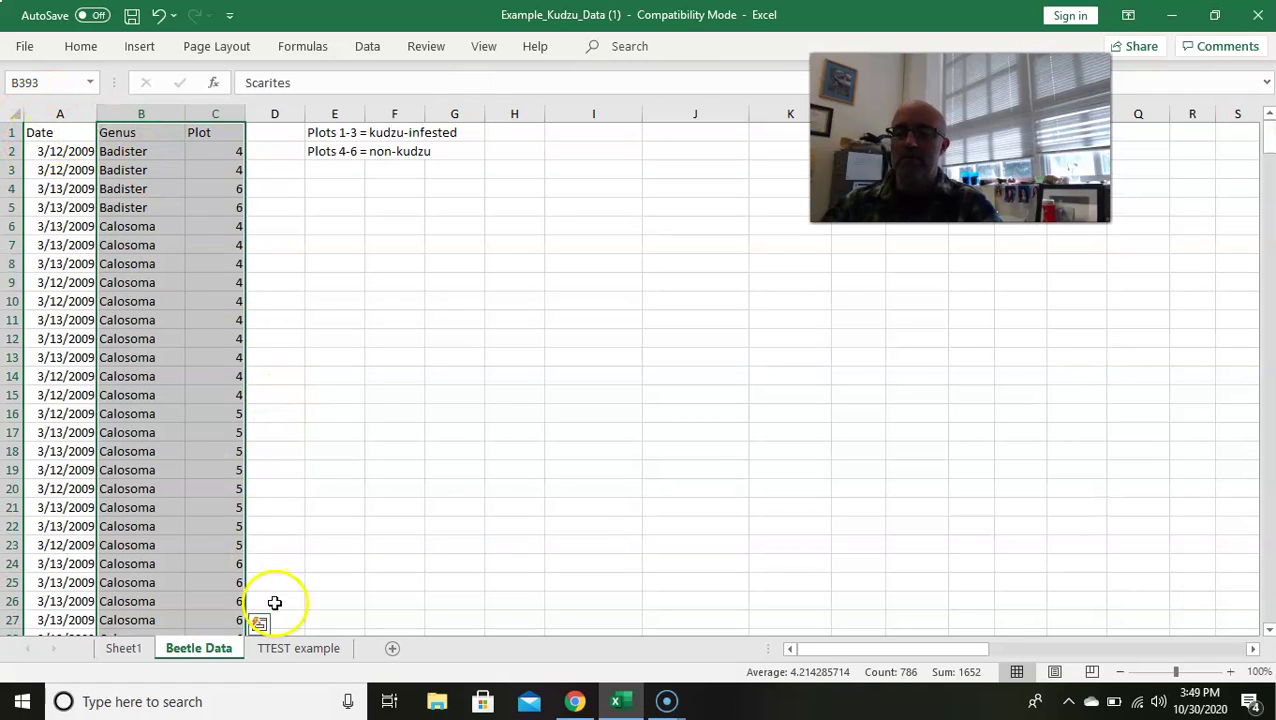
left_click(118, 652)
left_click(233, 288)
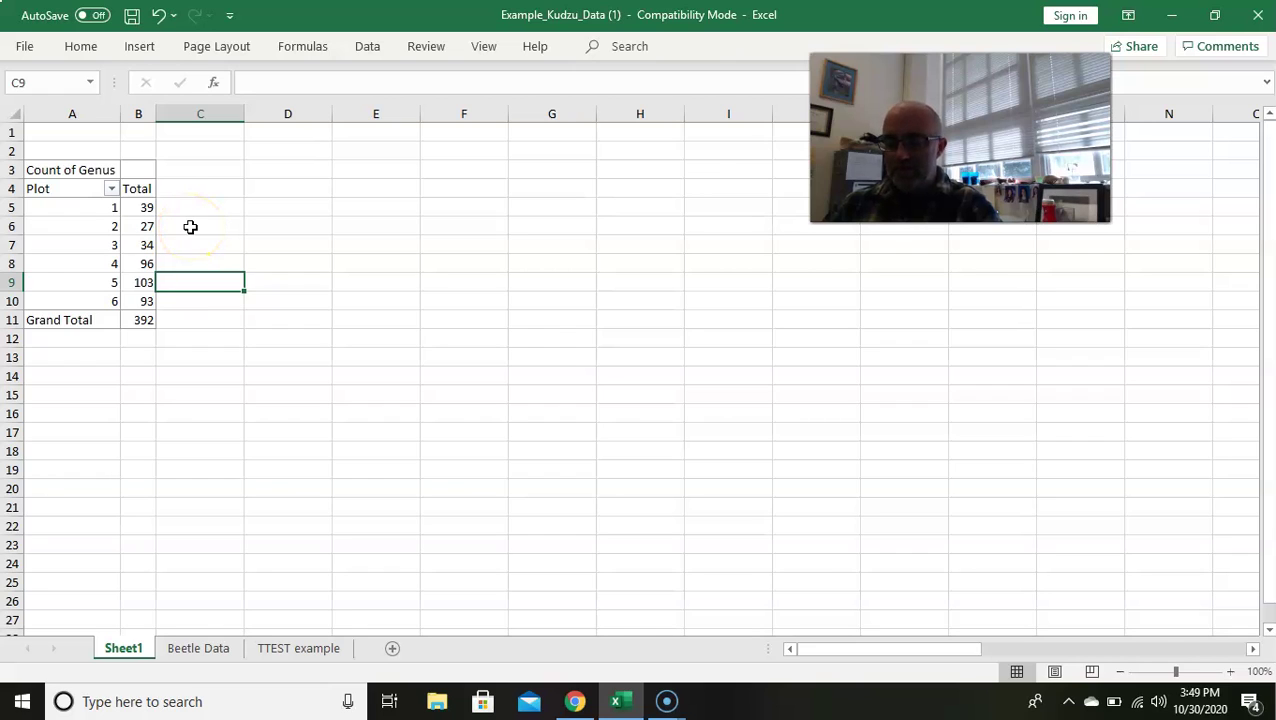
Rename Sheet1 to Abundance and return to the Beetle Data sheet
left_click(220, 229)
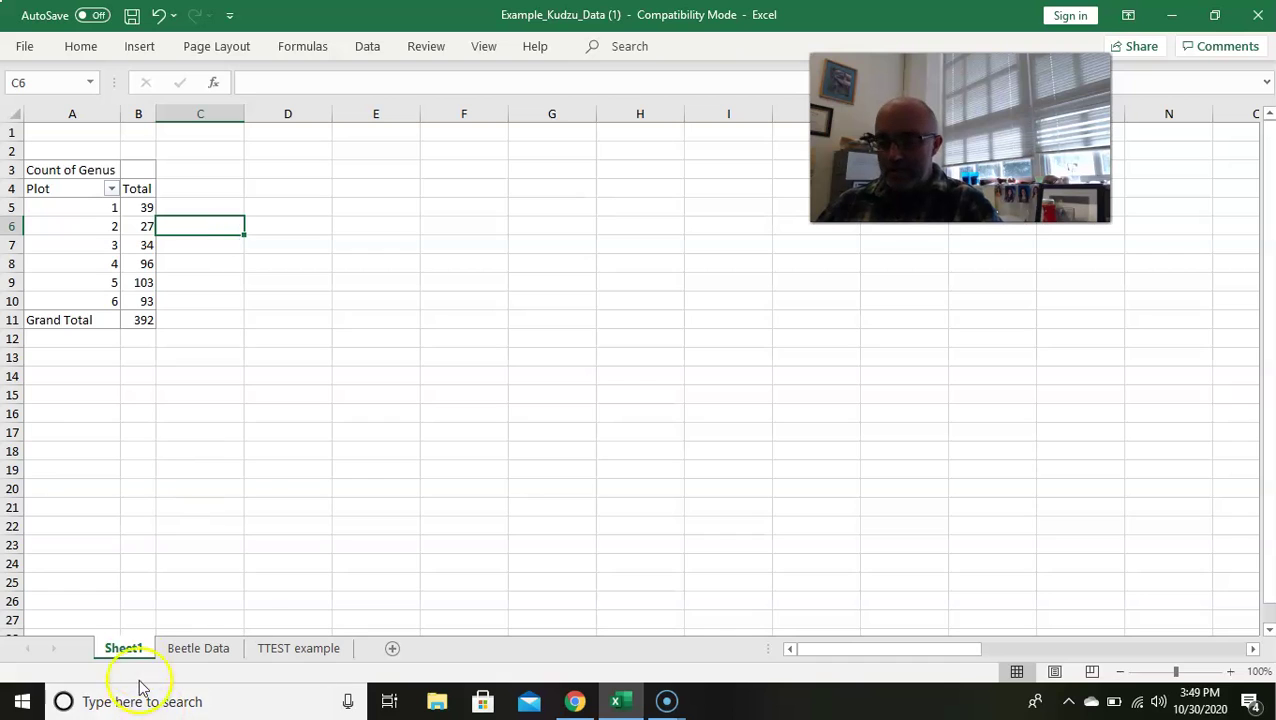
right_click(131, 643)
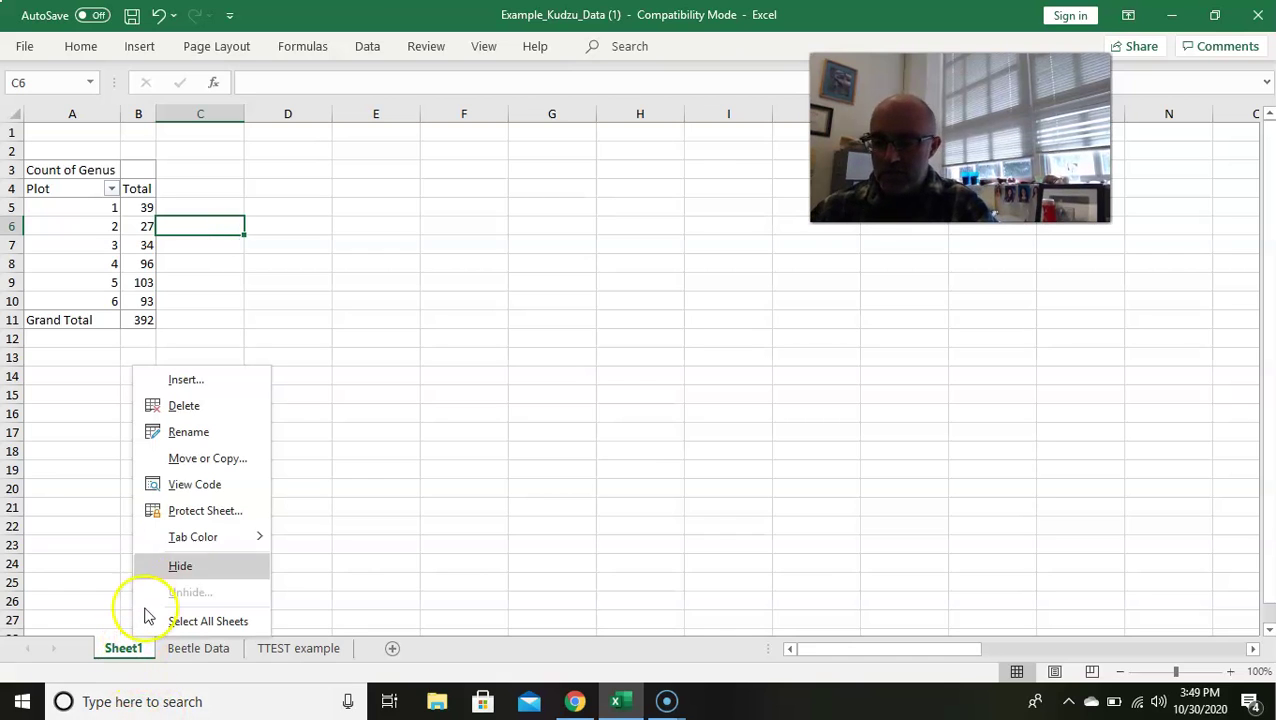
left_click(213, 432)
type("Au")
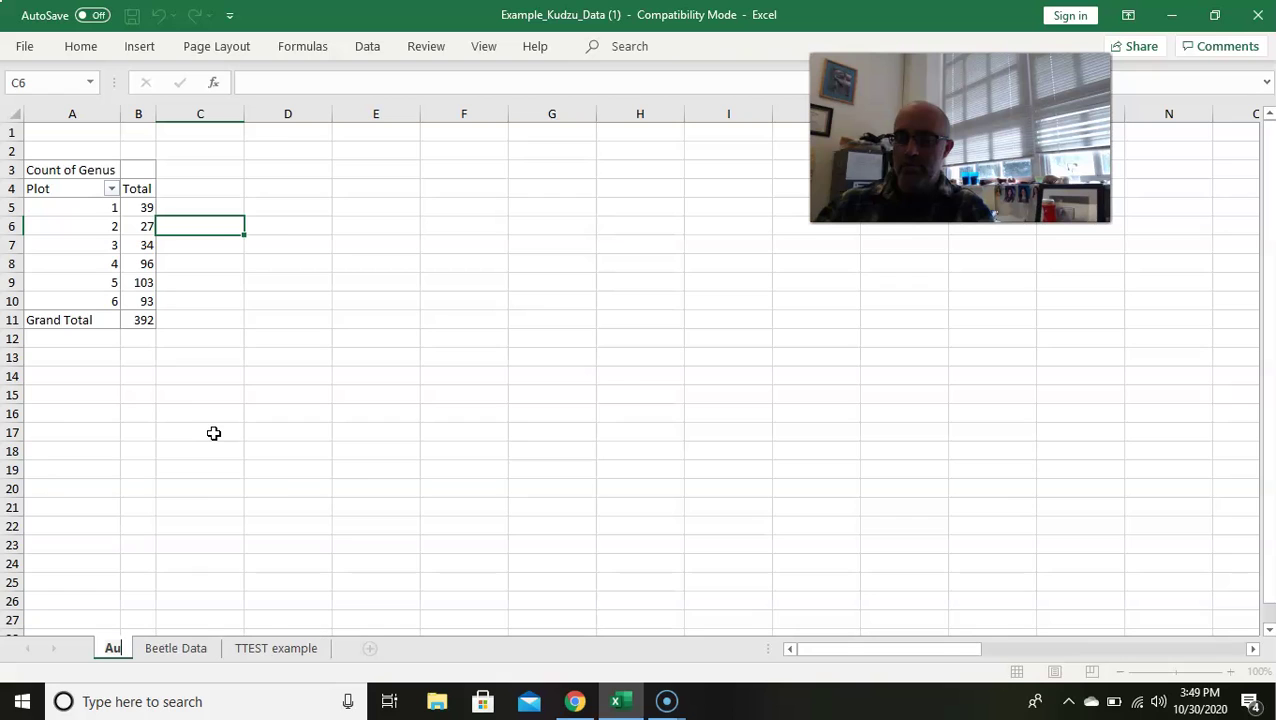
key("BackSpace")
type("bun")
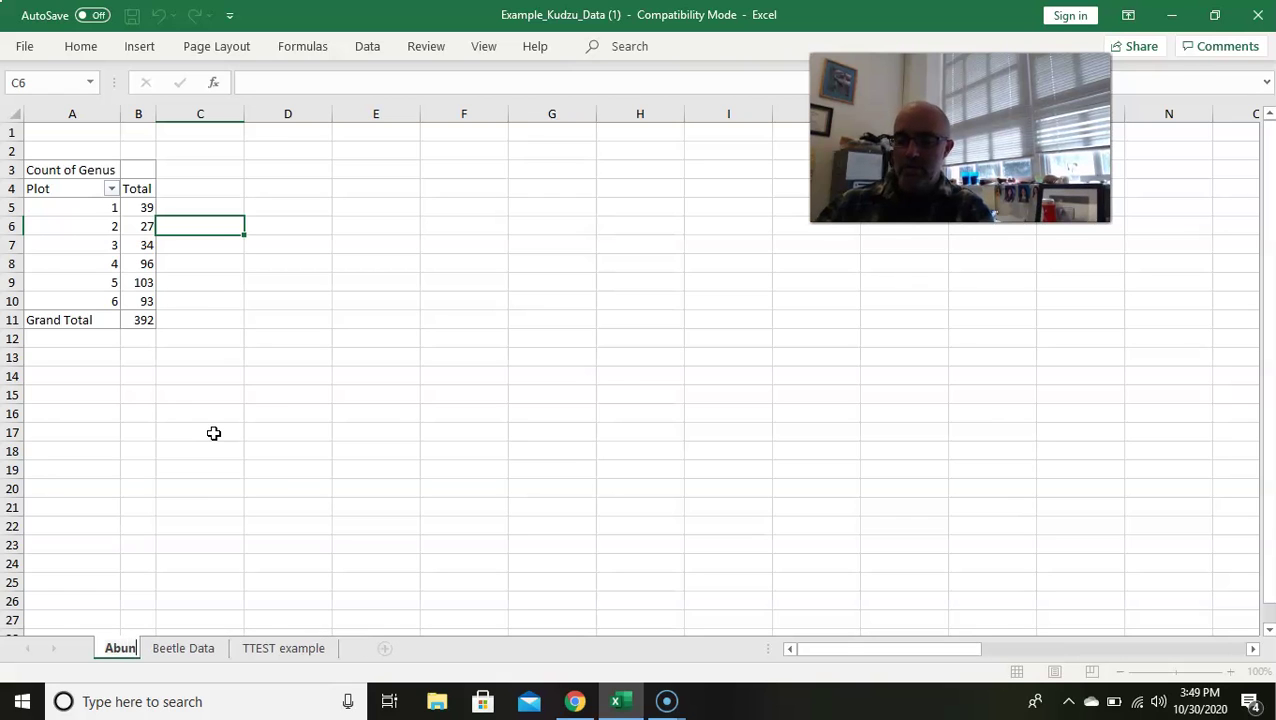
type("dance")
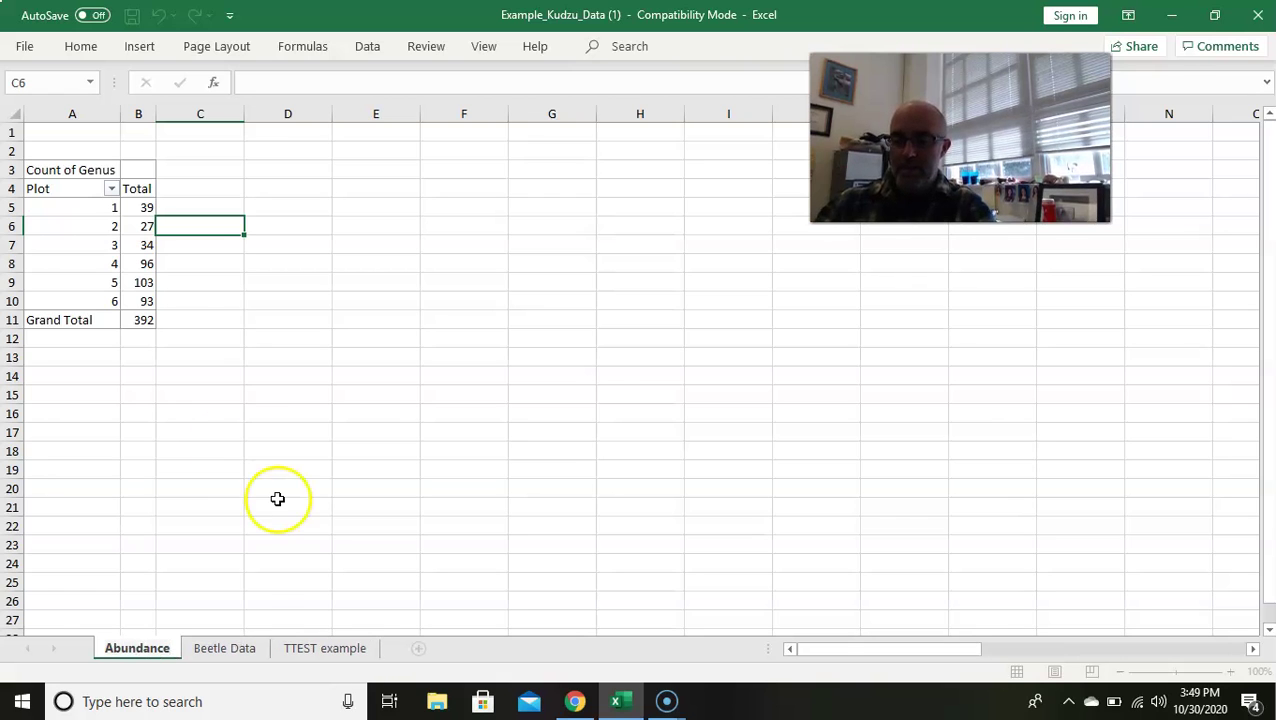
left_click(233, 651)
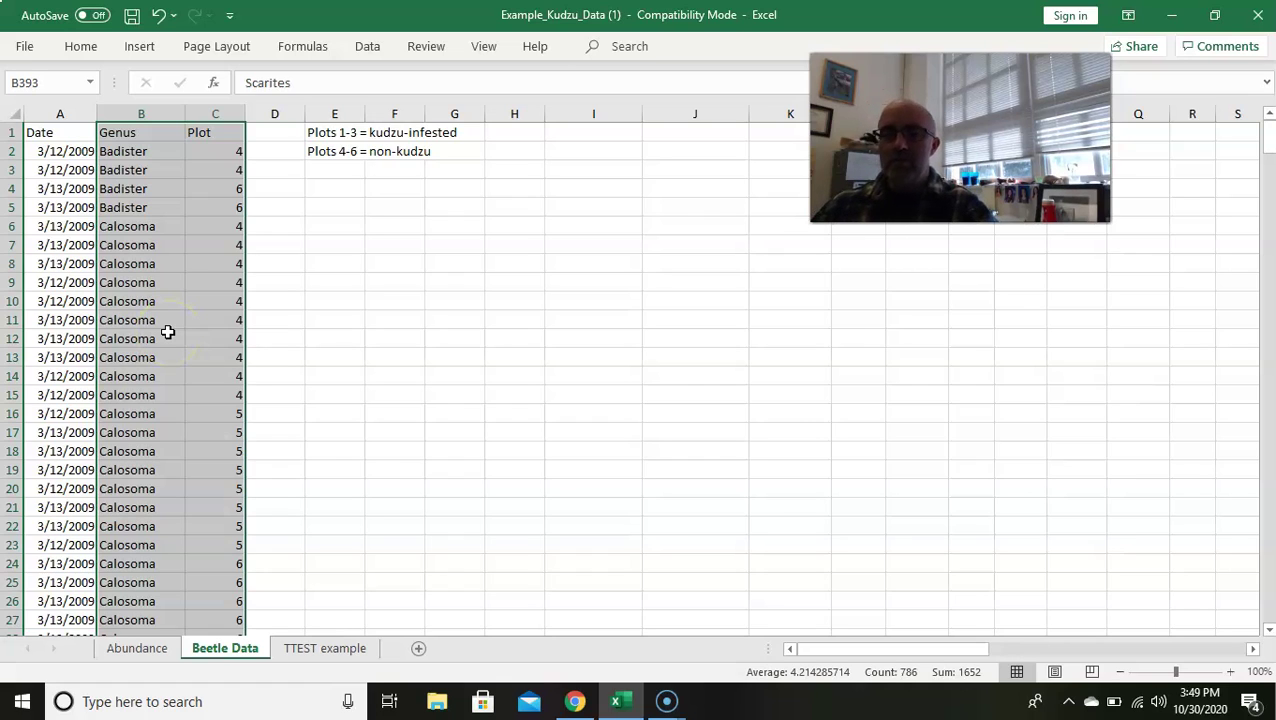
Insert a second PivotTable from the selection on a new sheet named Richness
left_click(140, 48)
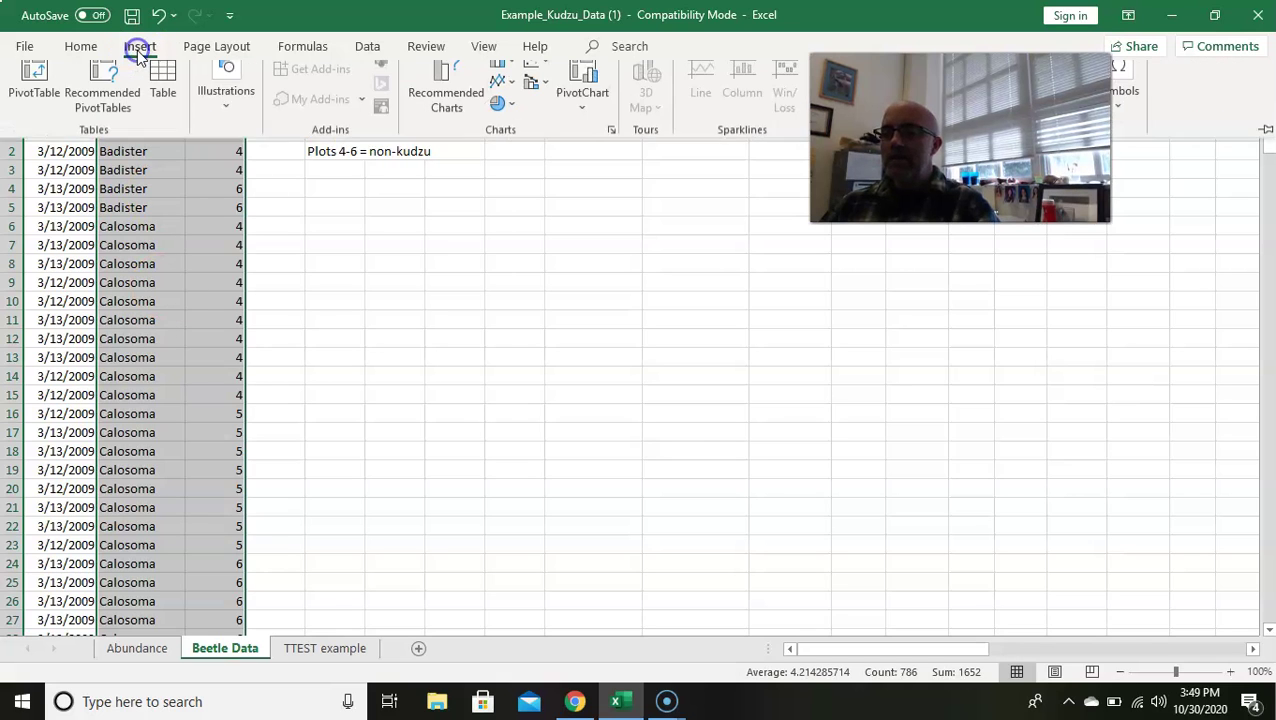
left_click(35, 88)
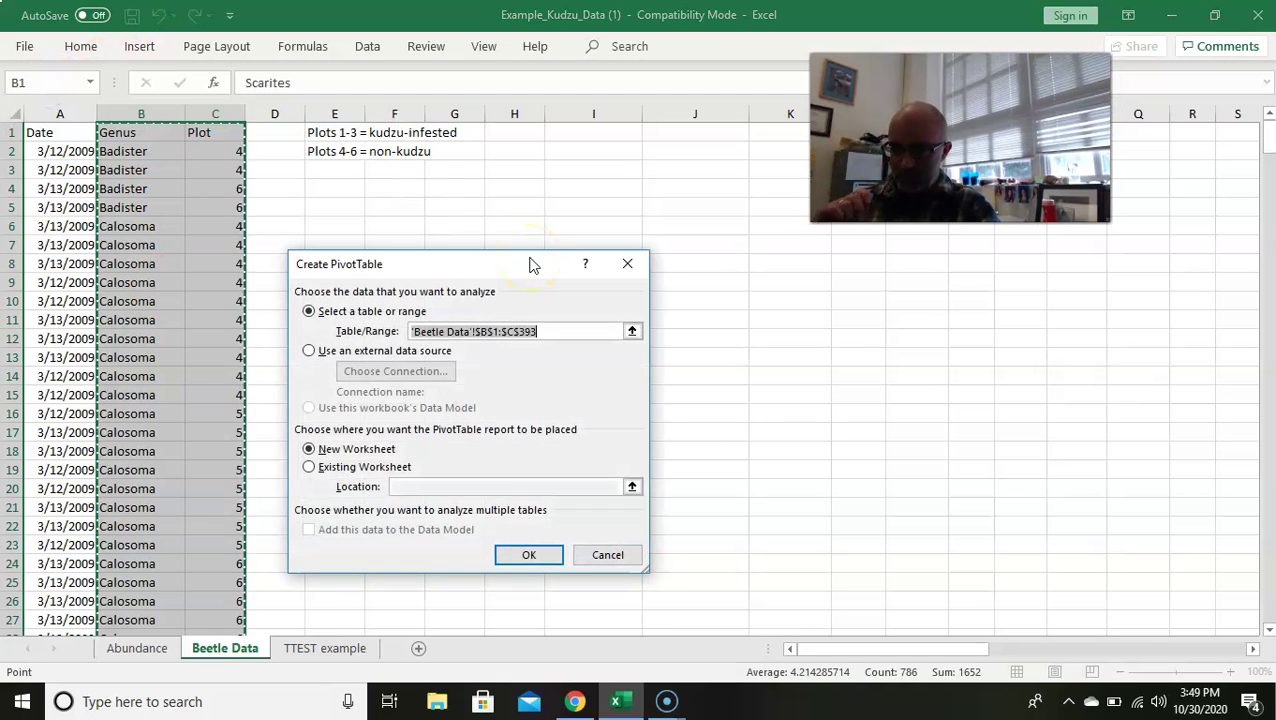
left_click(515, 550)
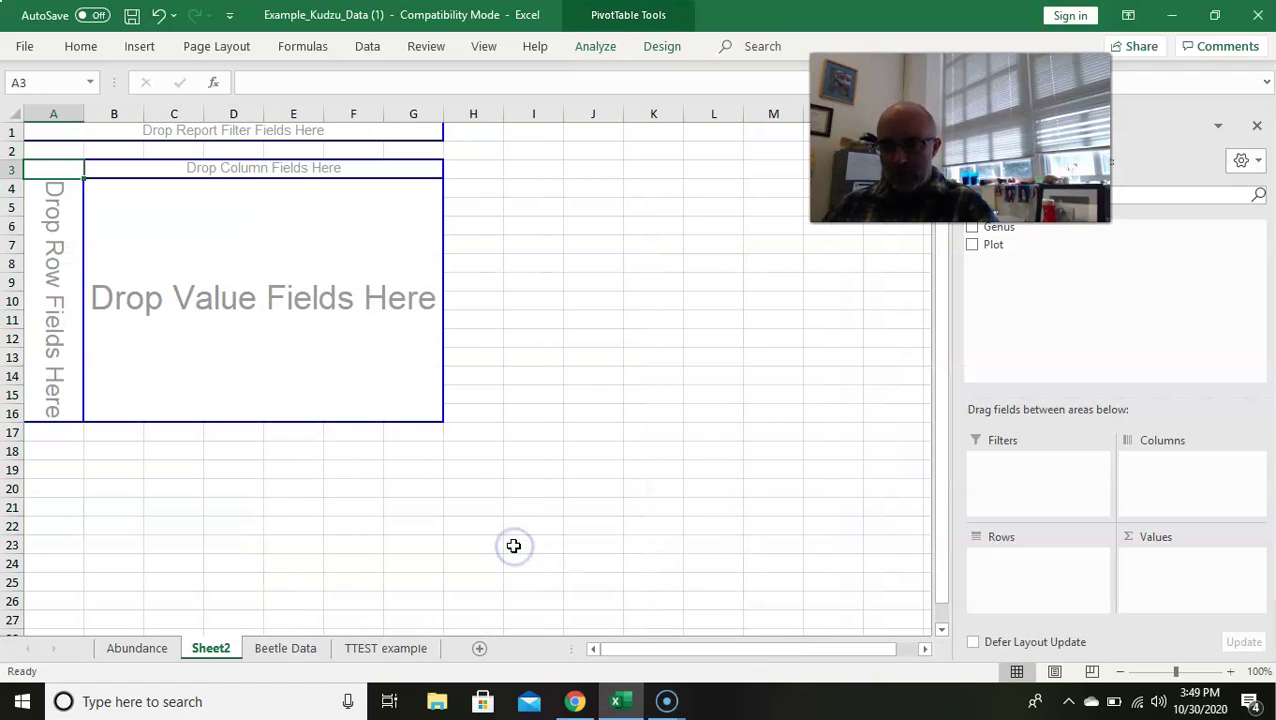
right_click(222, 650)
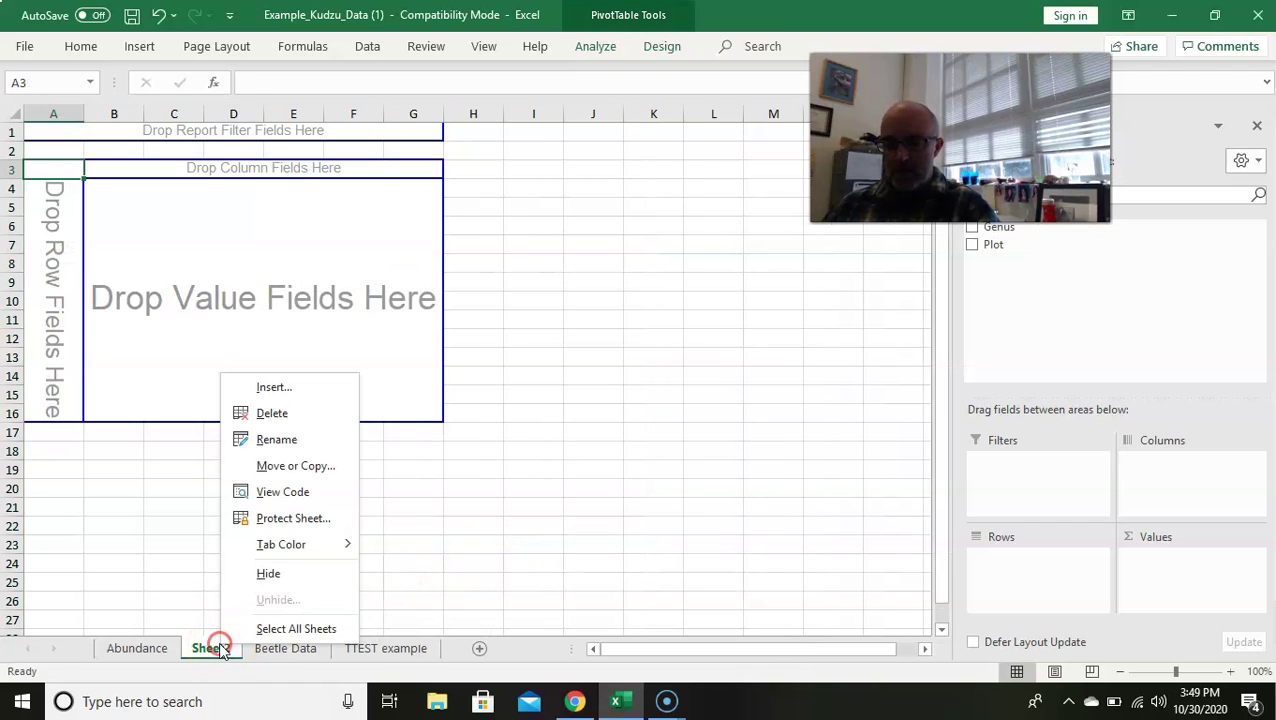
left_click(278, 439)
type("Ri")
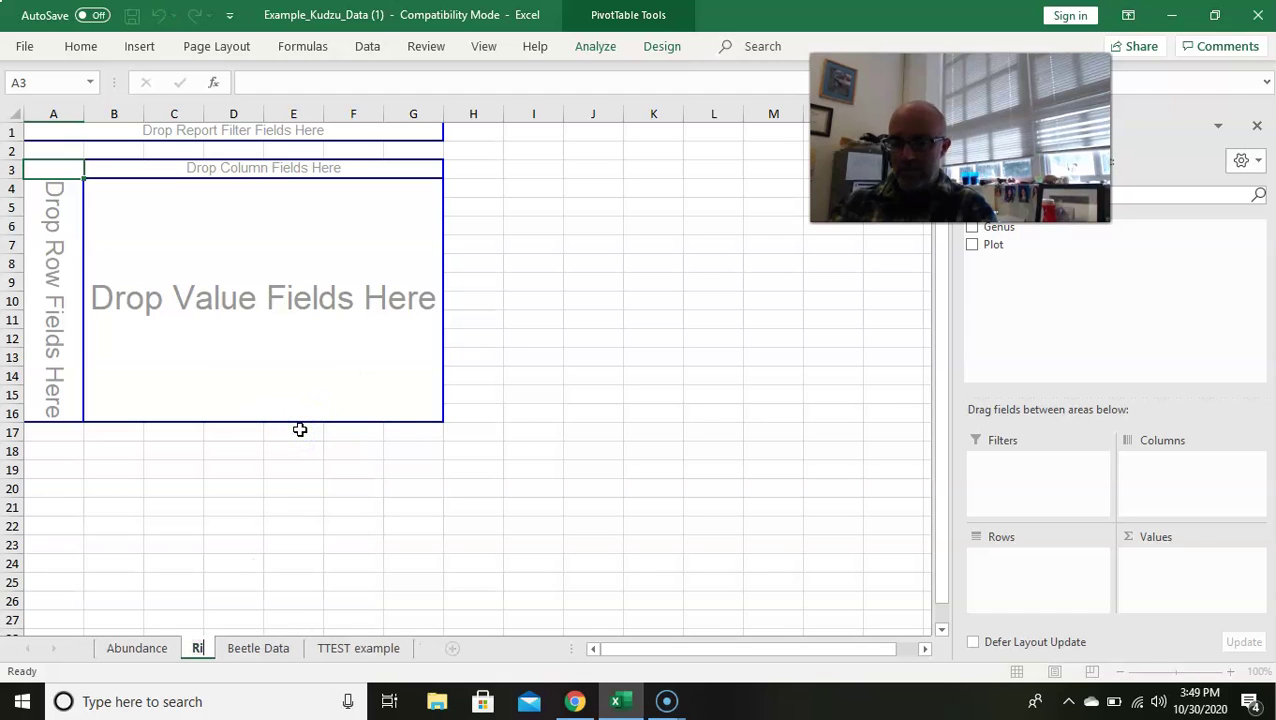
type("chness")
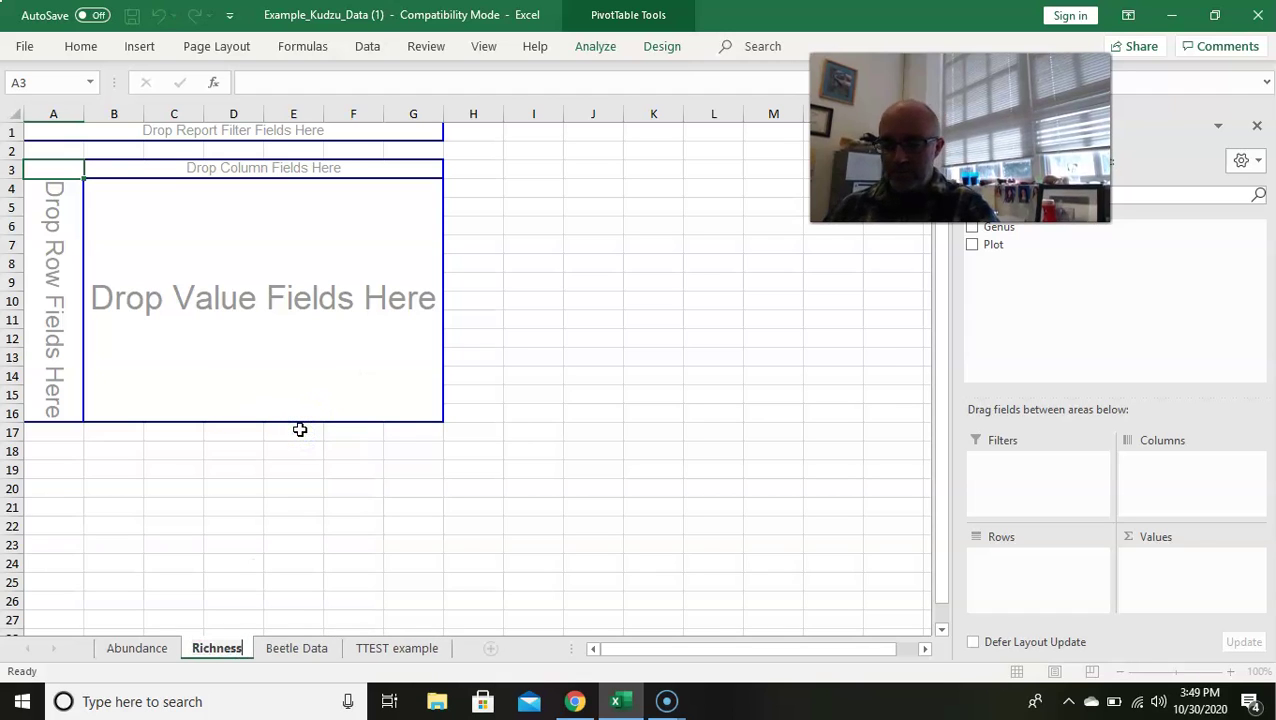
left_click(300, 429)
Lay out the Richness pivot with Plot in Rows, Genus in Columns and Count of Genus in Values
left_click(344, 352)
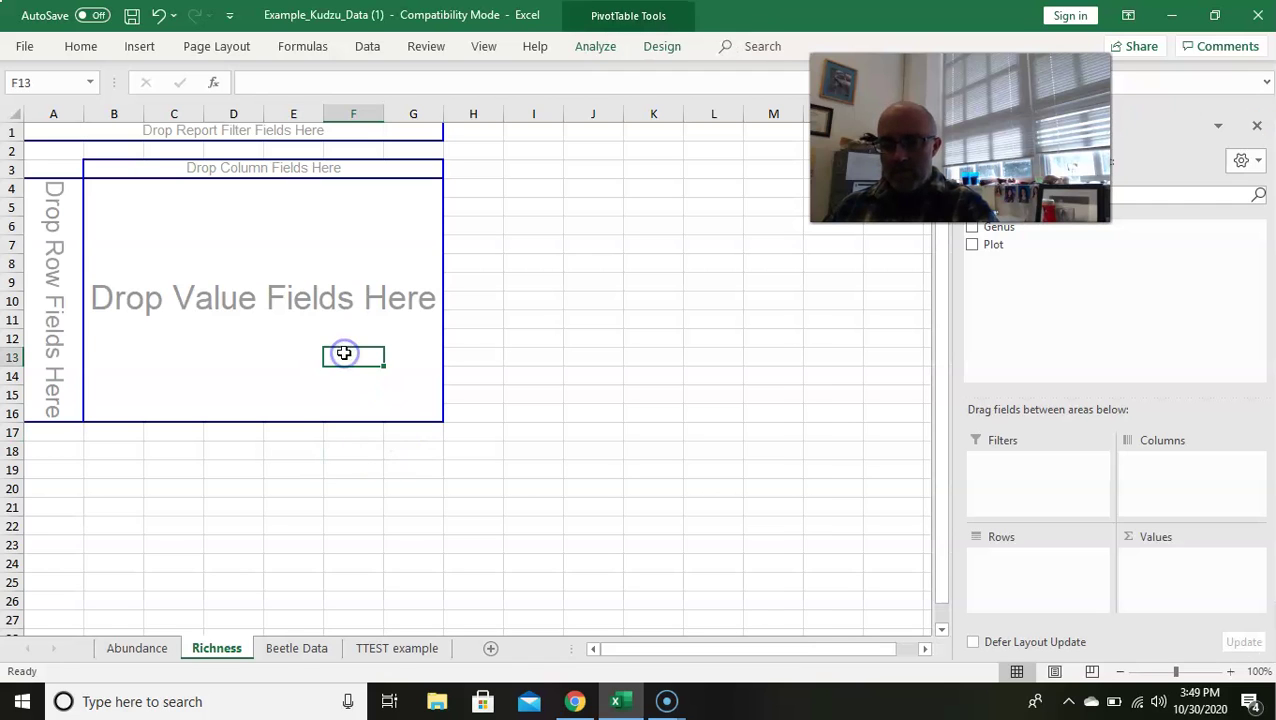
left_click(328, 487)
left_click(287, 345)
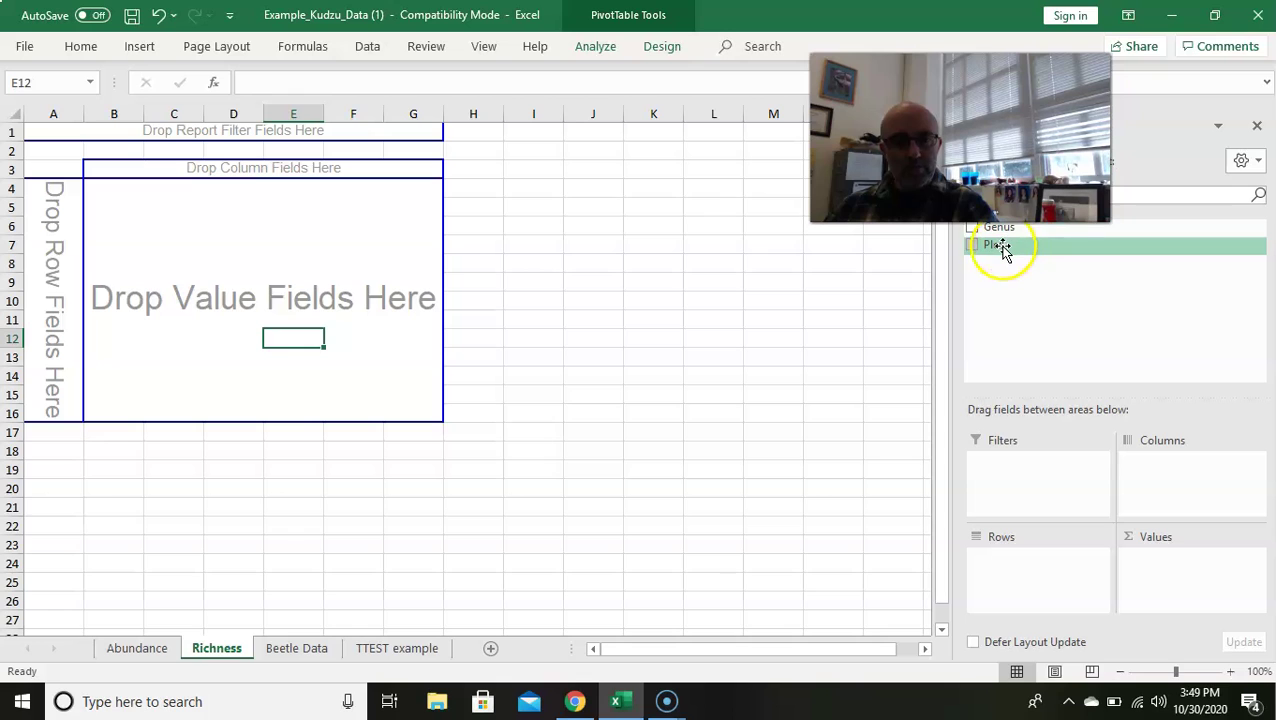
left_click_drag(1002, 246, 1001, 557)
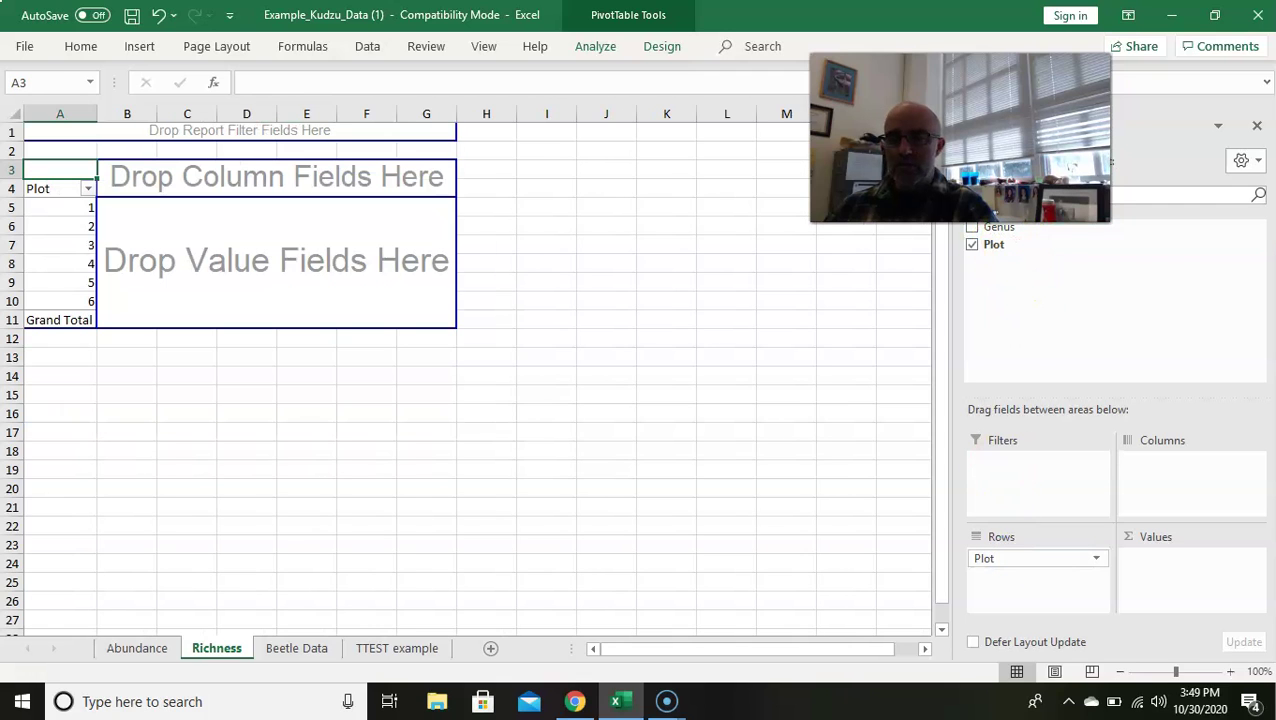
left_click_drag(1003, 230, 1163, 478)
left_click_drag(1012, 230, 1154, 558)
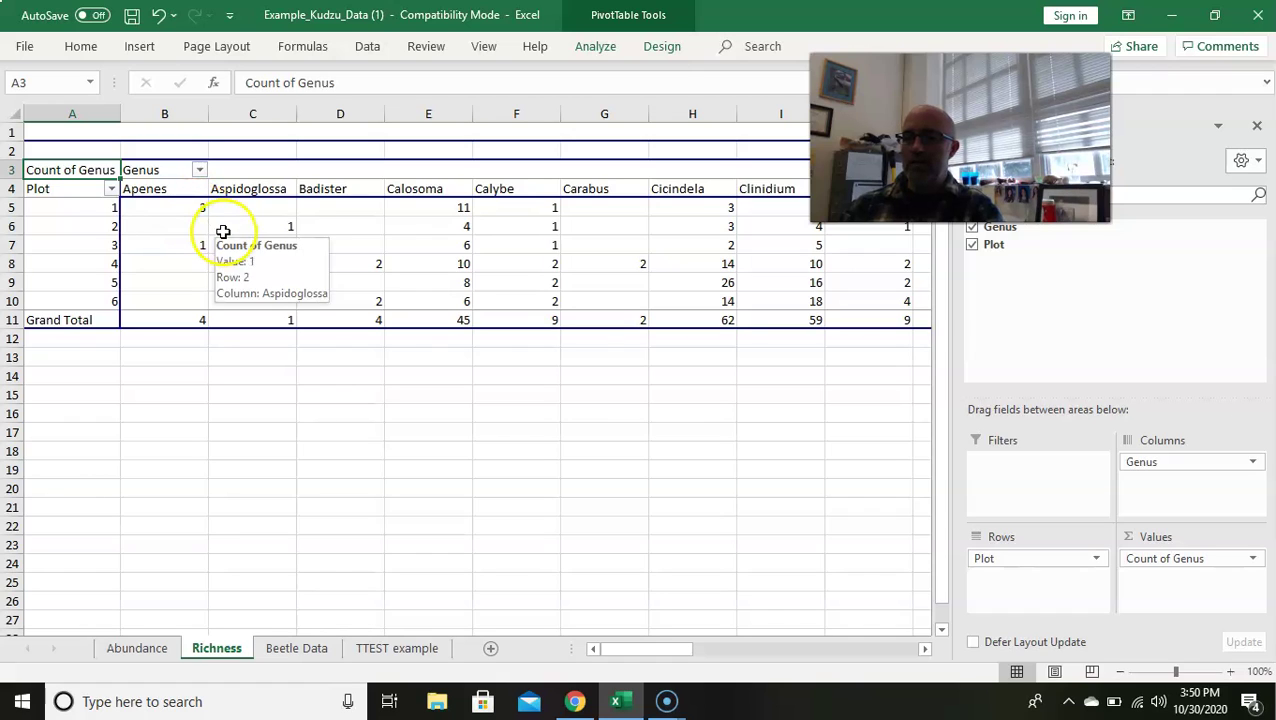
mouse_move(197, 208)
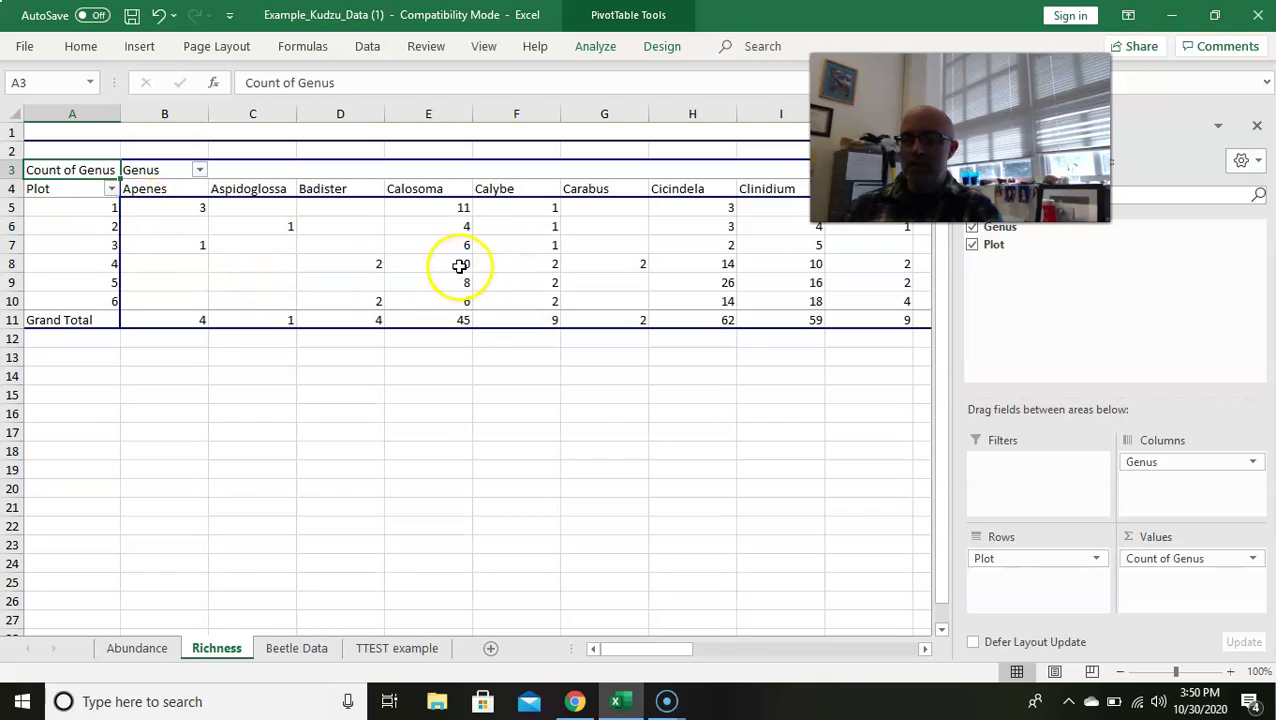
mouse_move(459, 265)
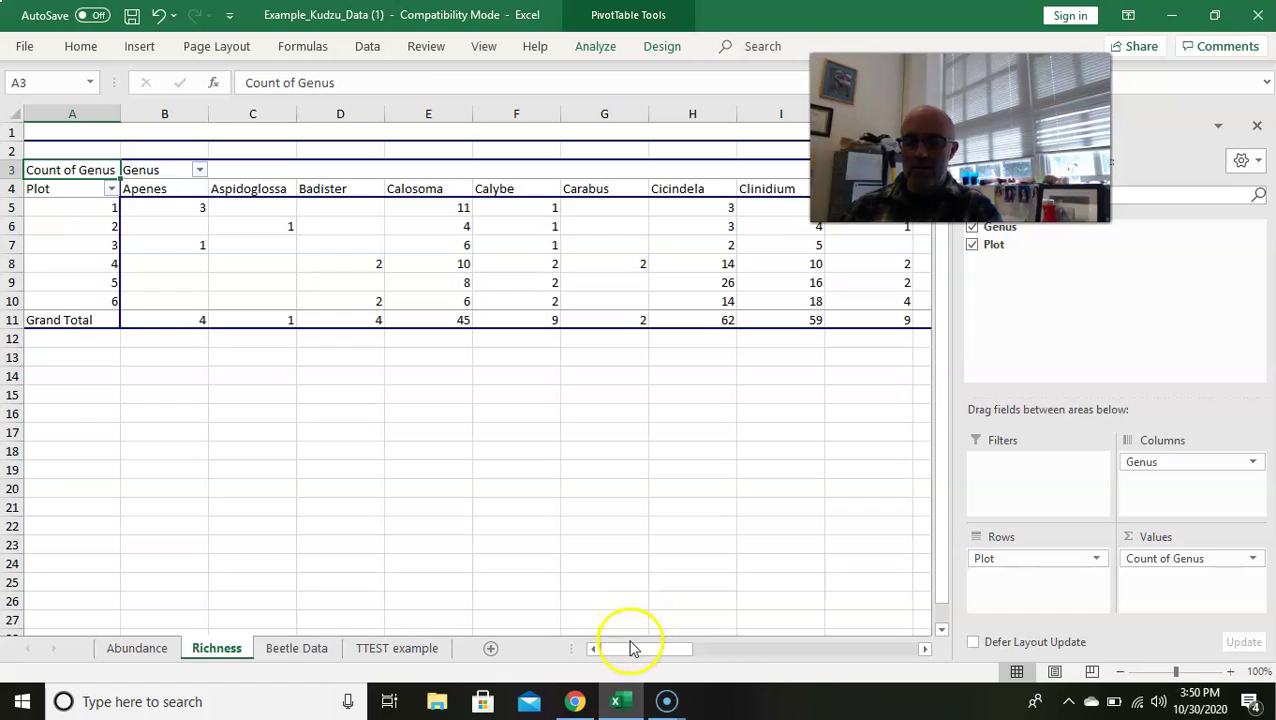
left_click_drag(630, 655, 896, 625)
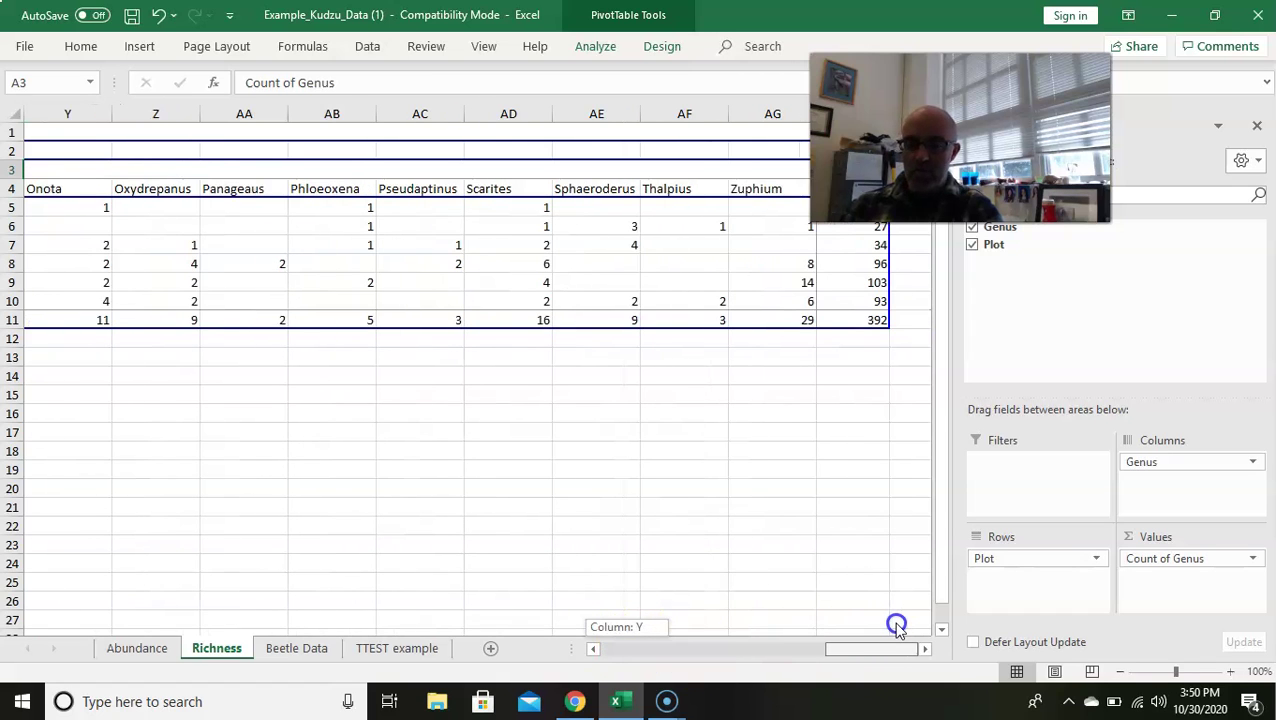
left_click_drag(808, 622, 886, 600)
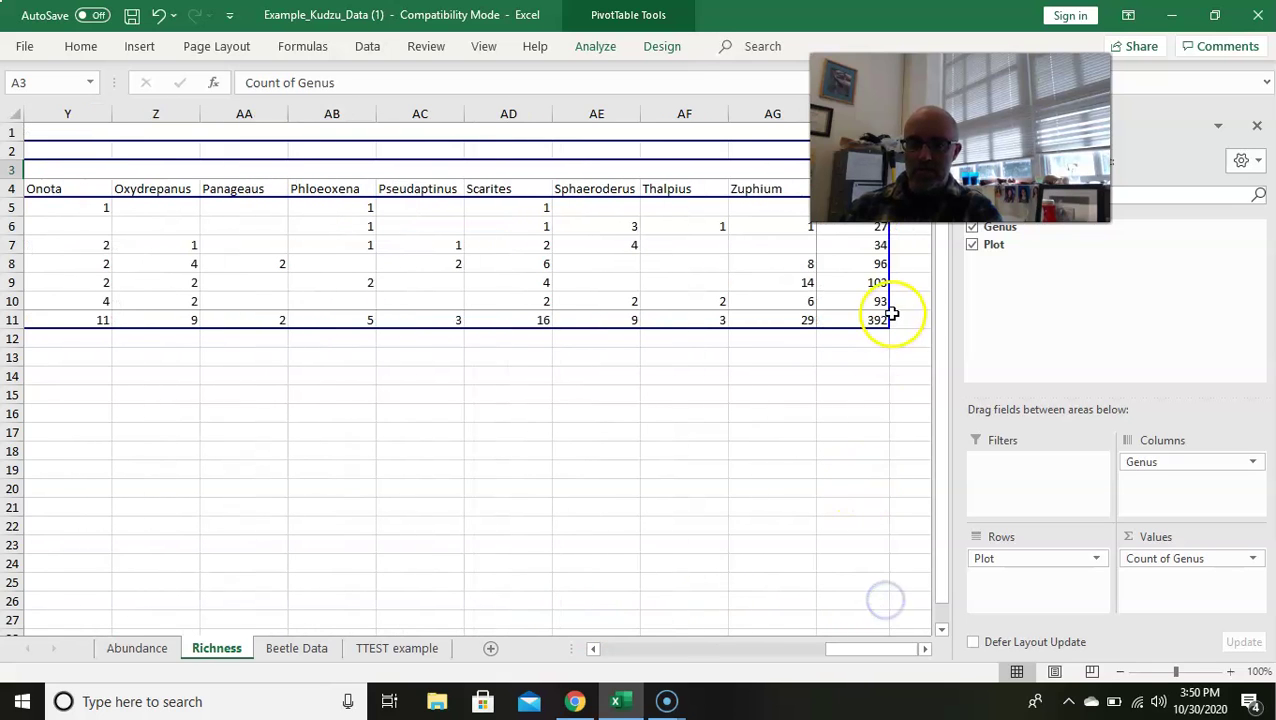
mouse_move(877, 321)
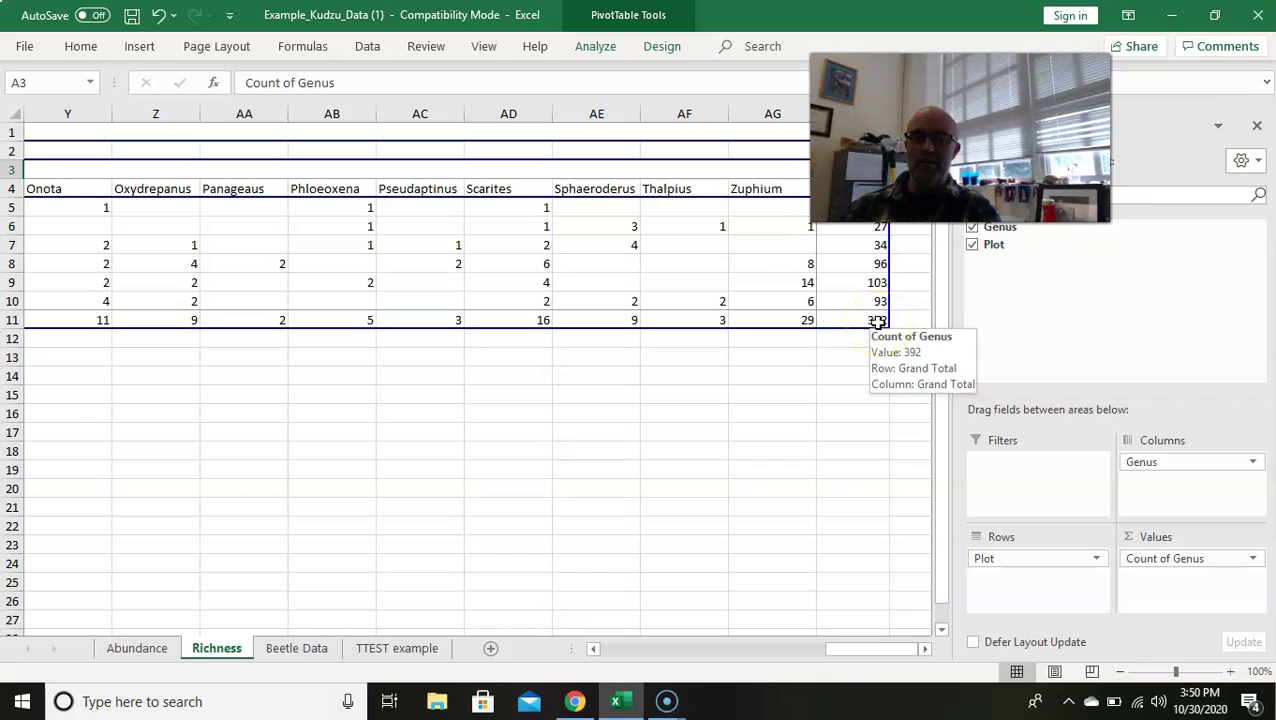
Select the Richness pivot from AG3 back to A10, excluding the Grand Total row
left_click(822, 372)
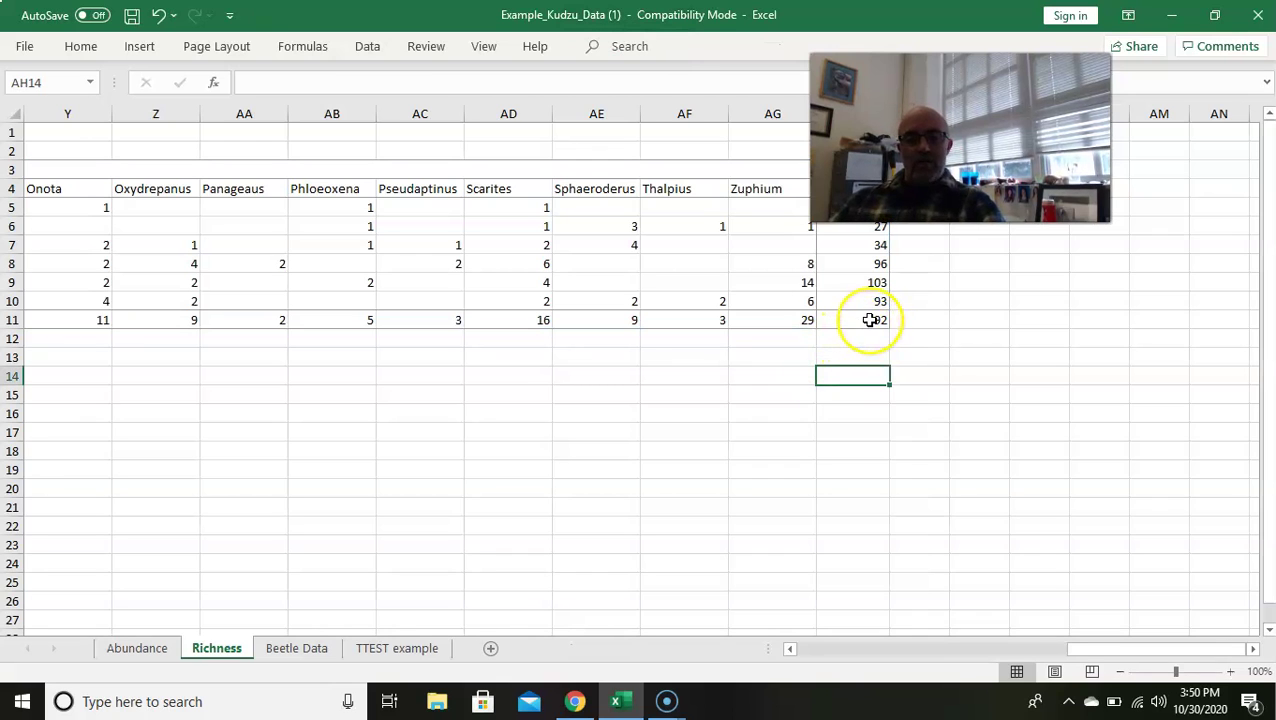
mouse_move(871, 320)
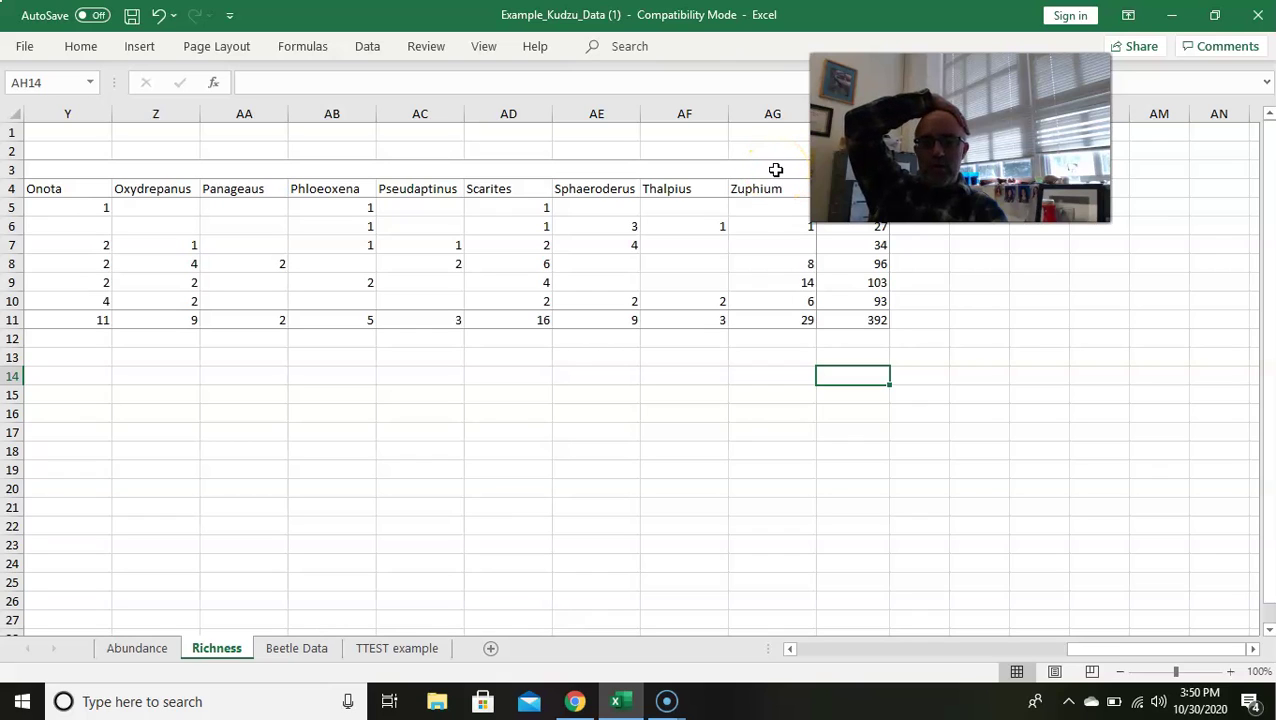
left_click_drag(775, 170, 9, 309)
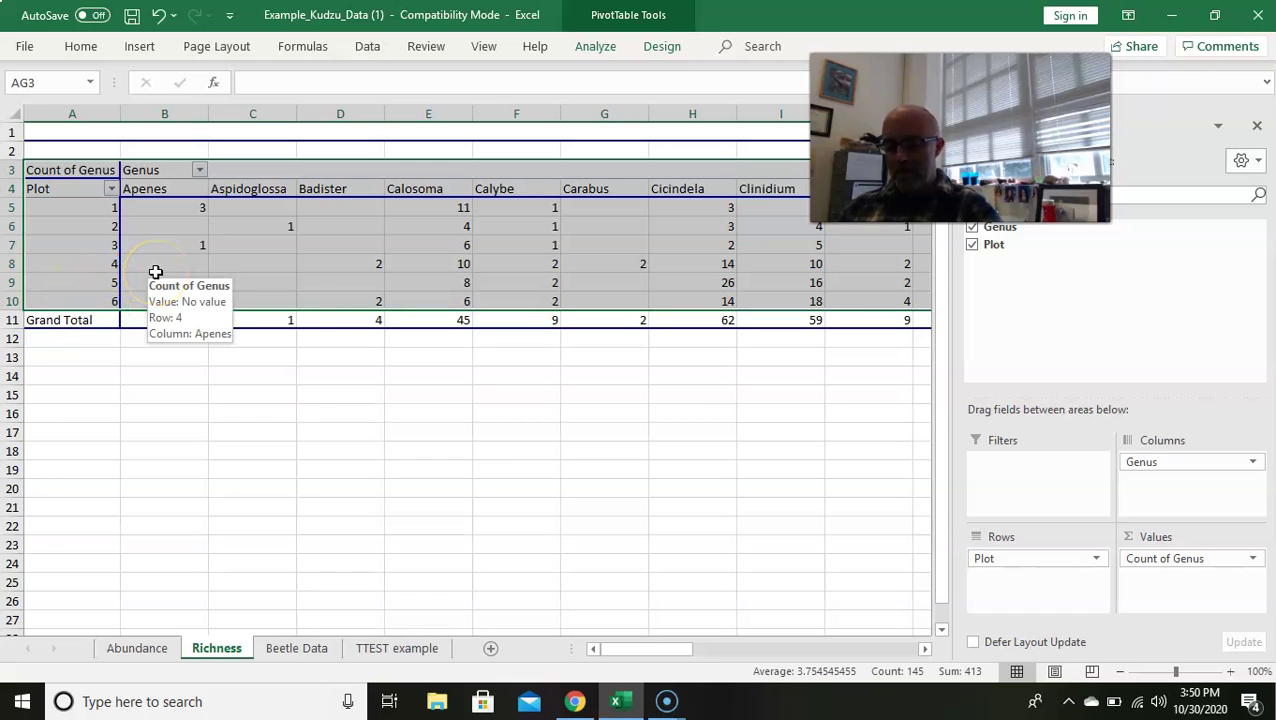
Copy the selected pivot counts and paste them as values only at cell A14
right_click(155, 272)
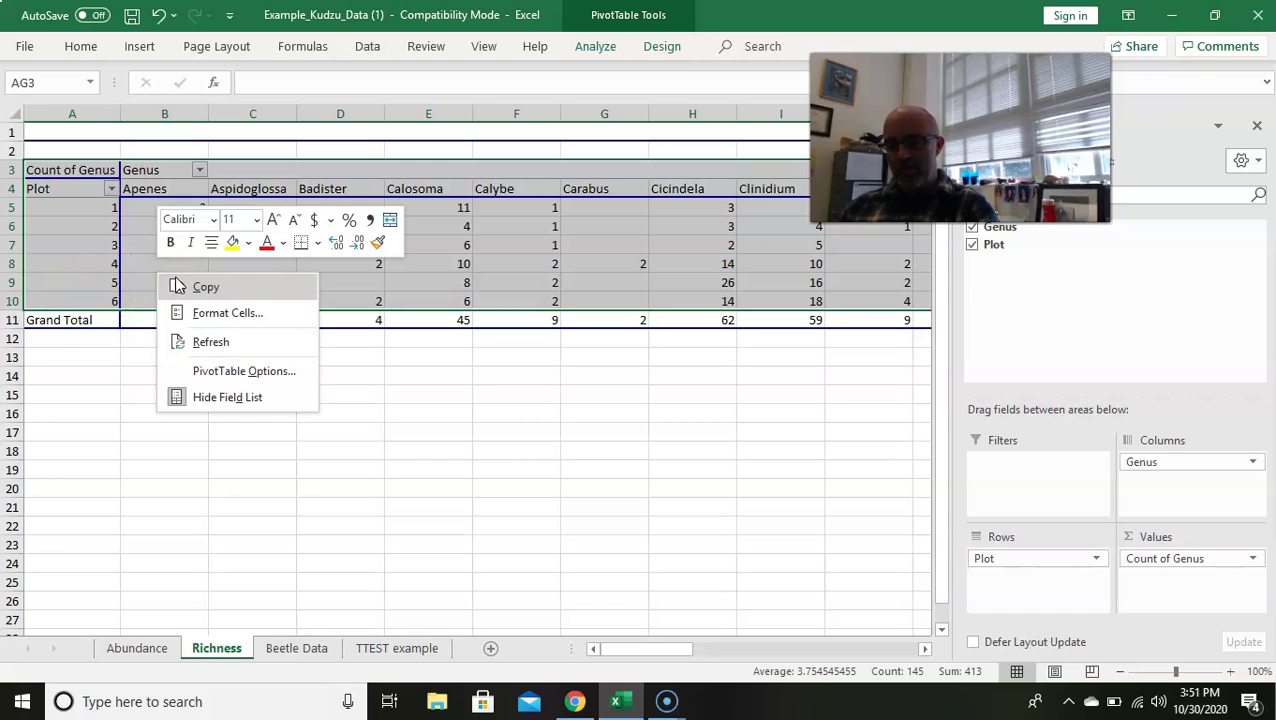
left_click(178, 285)
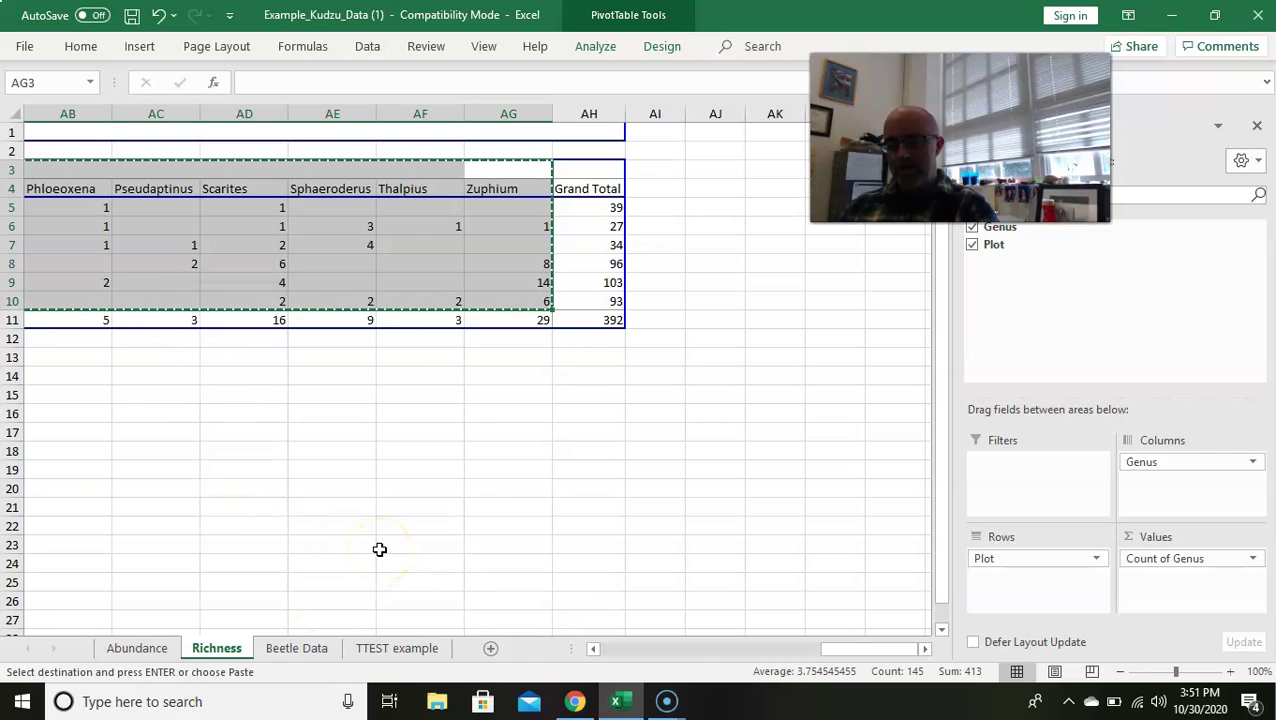
left_click(612, 650)
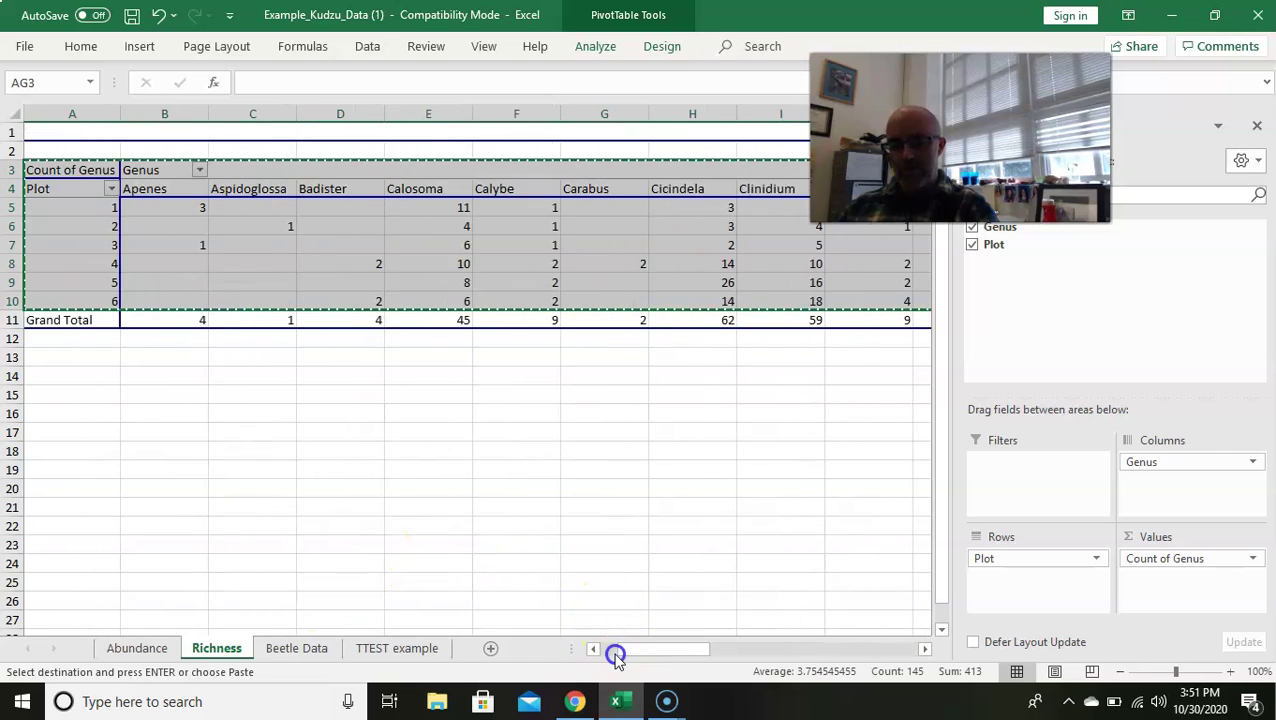
left_click(66, 376)
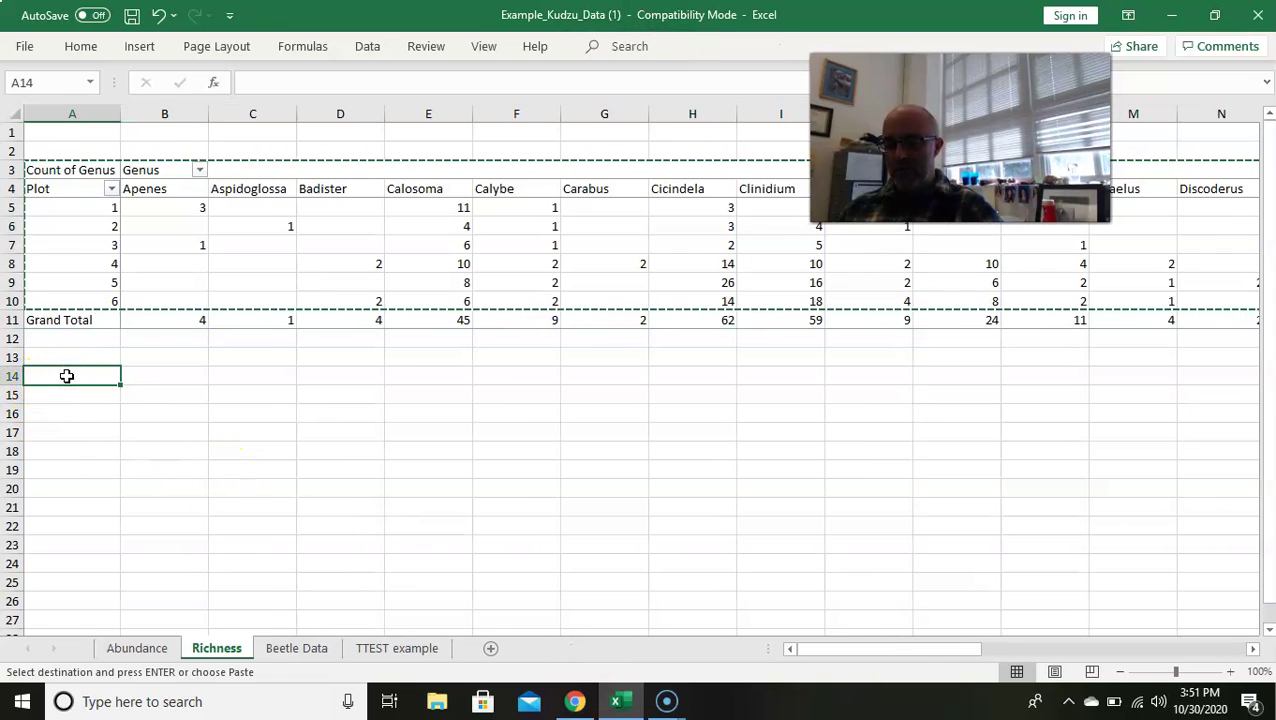
right_click(66, 376)
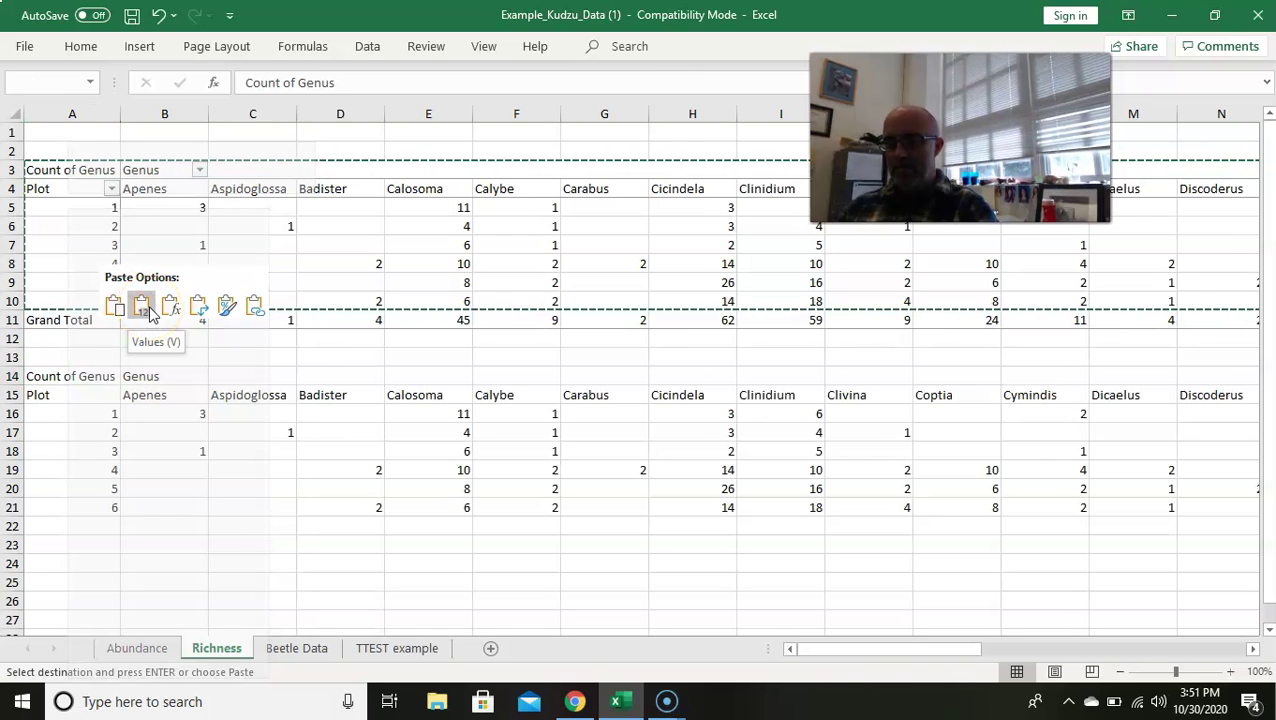
left_click(143, 308)
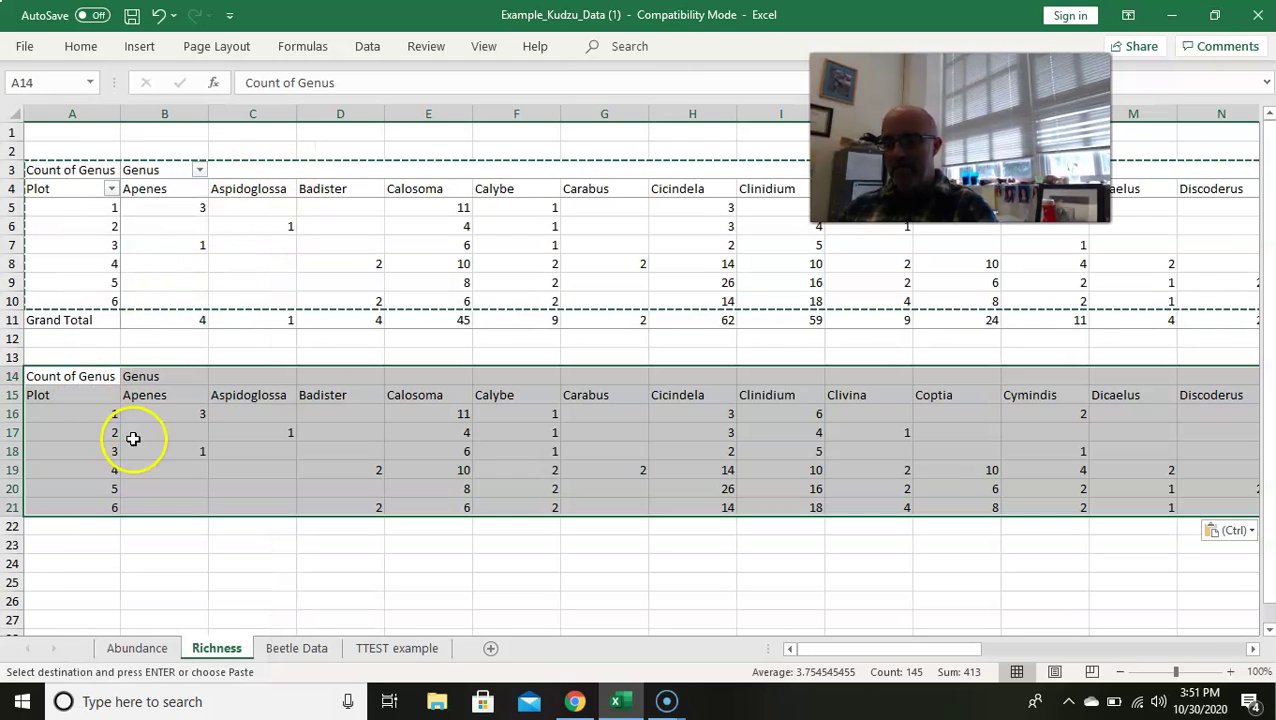
left_click(145, 541)
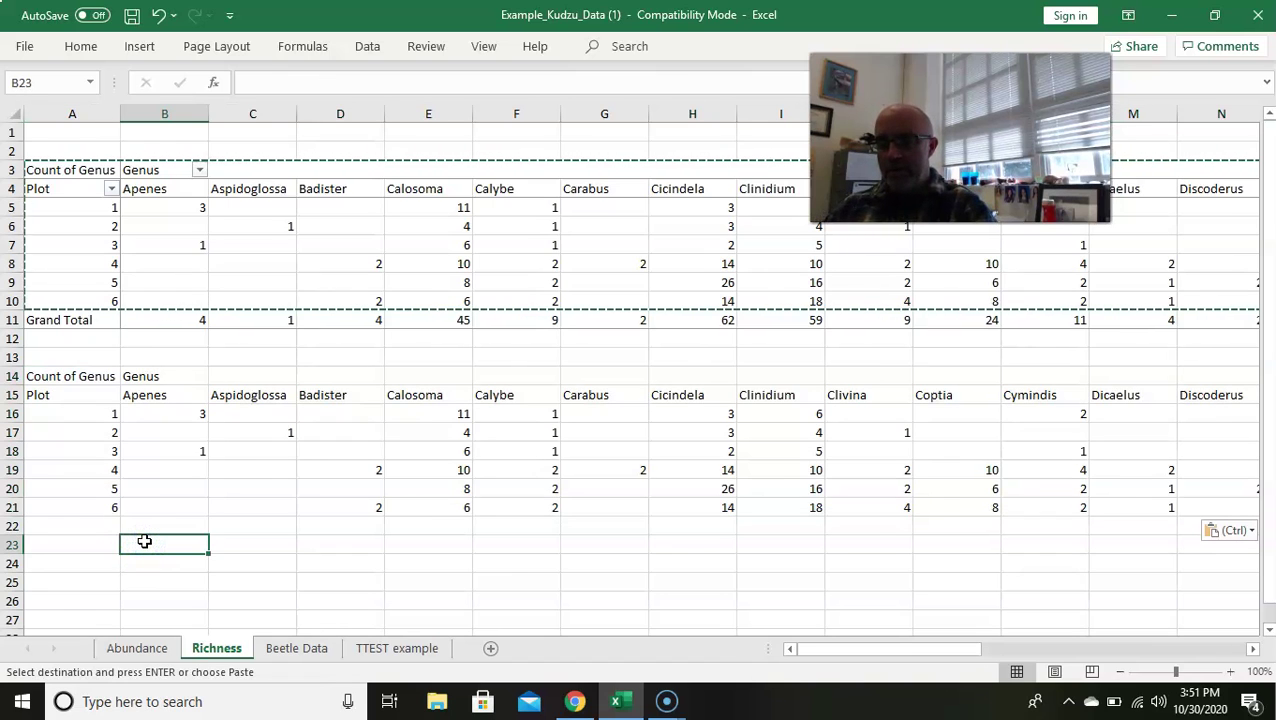
Check pasted B16 against pivot B7, then select the pasted count block B16:AG21
left_click(180, 413)
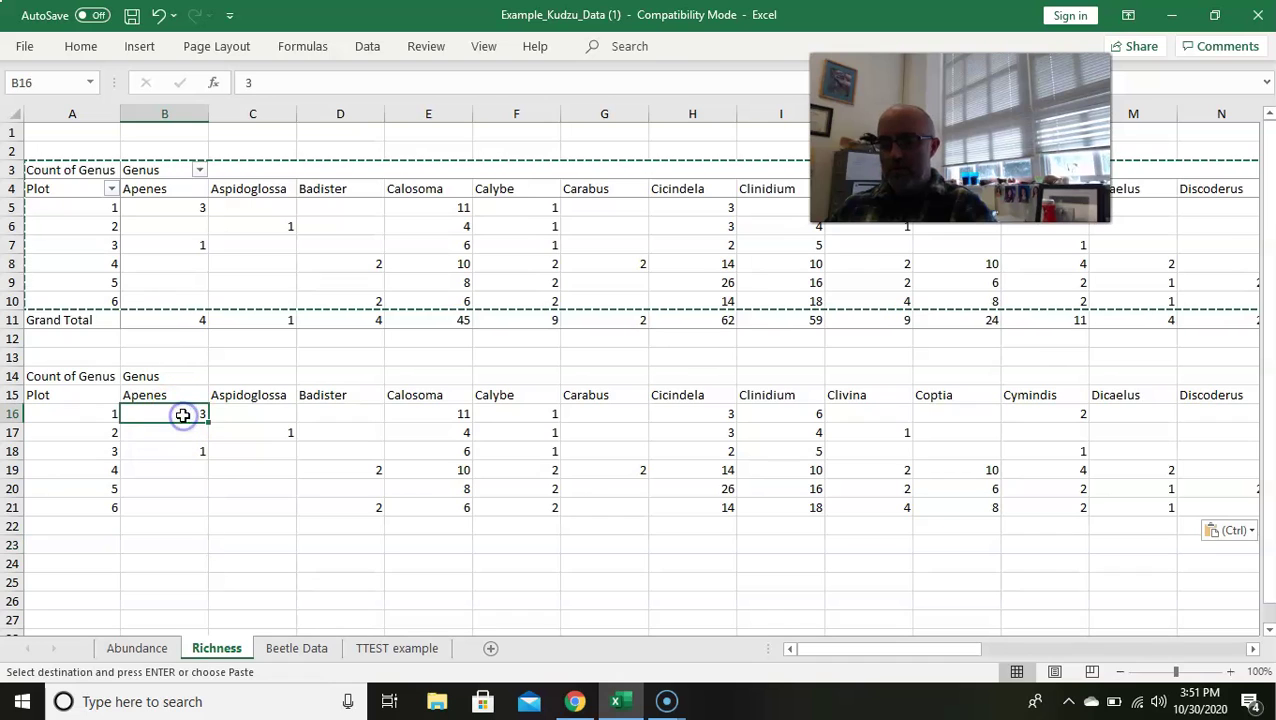
left_click(197, 249)
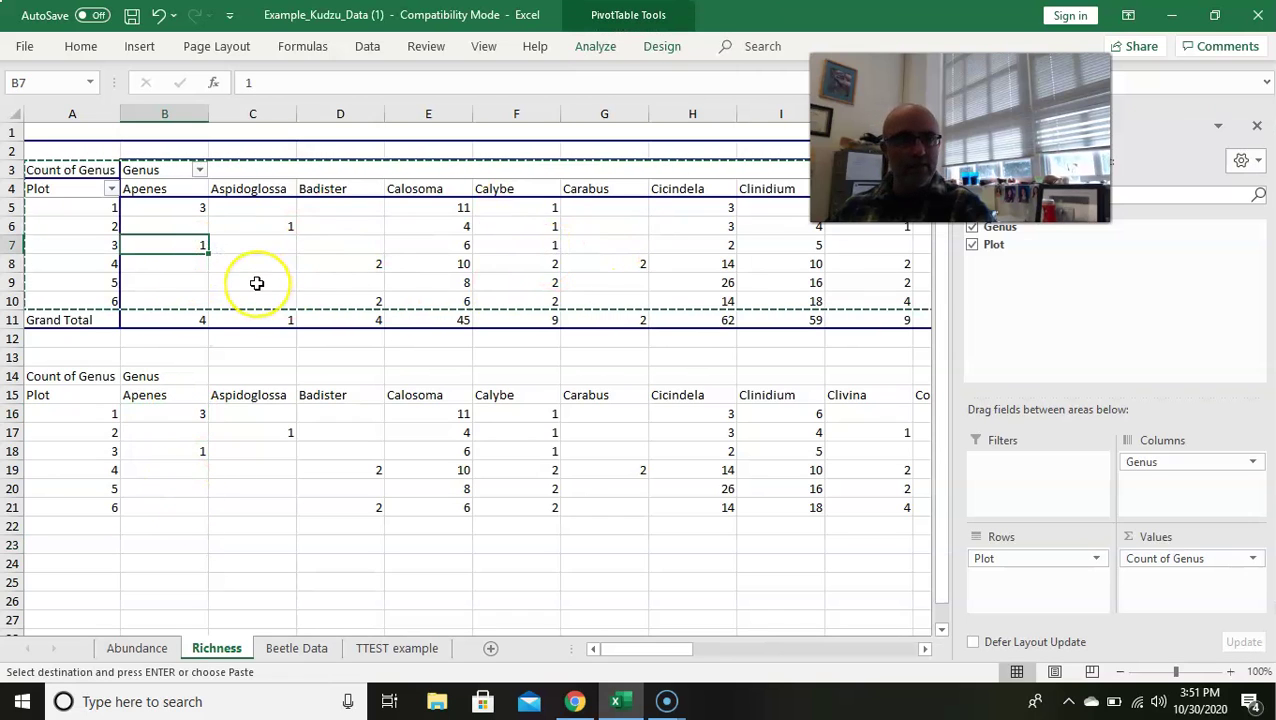
left_click(177, 414)
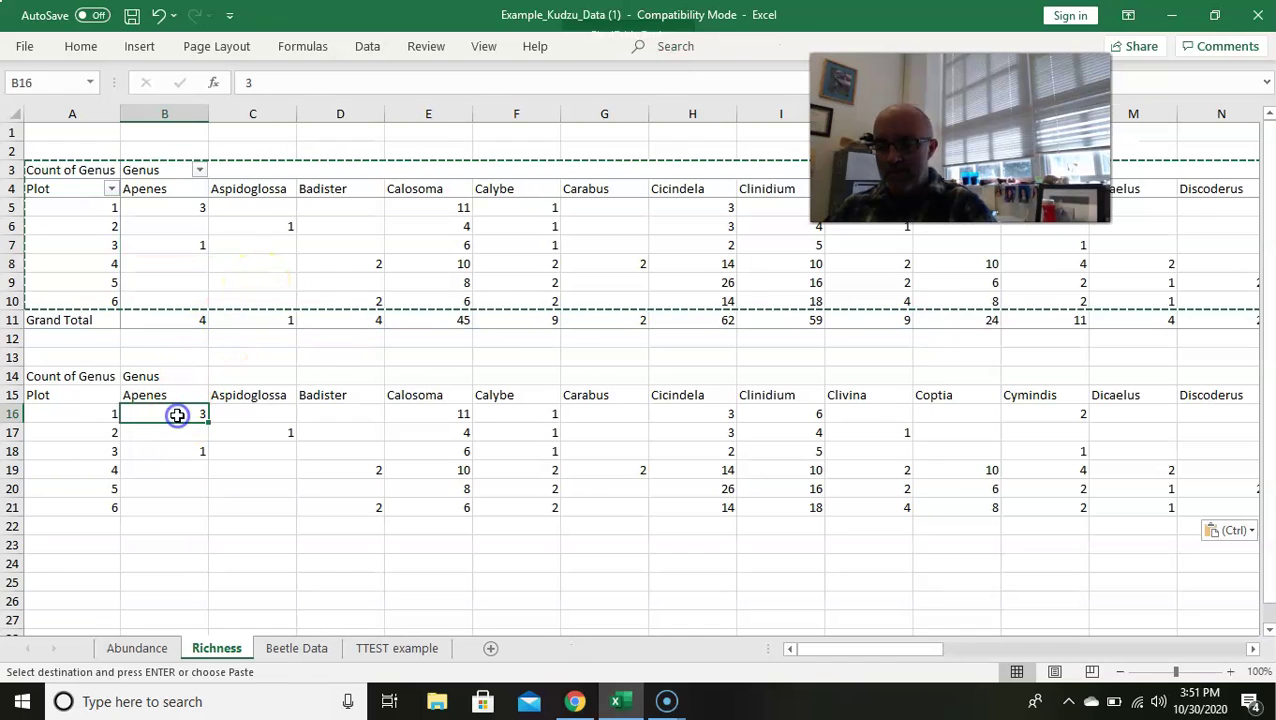
left_click_drag(177, 414, 778, 505)
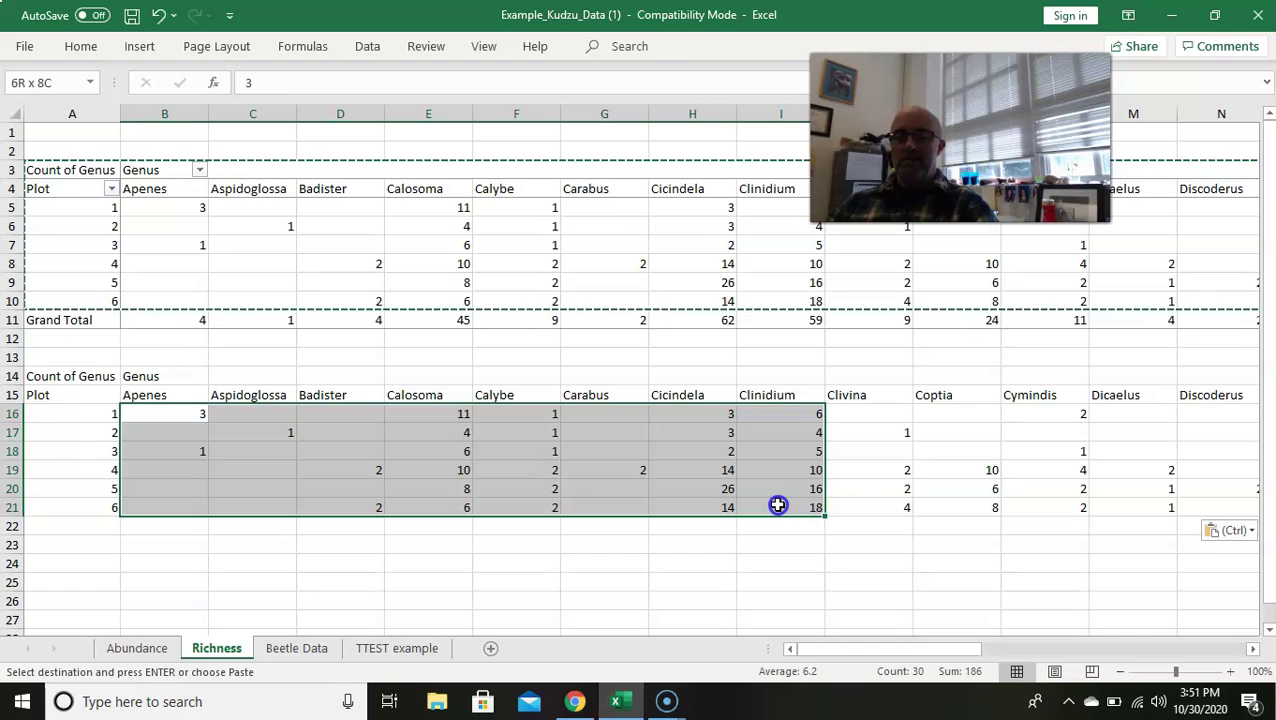
left_click(607, 558)
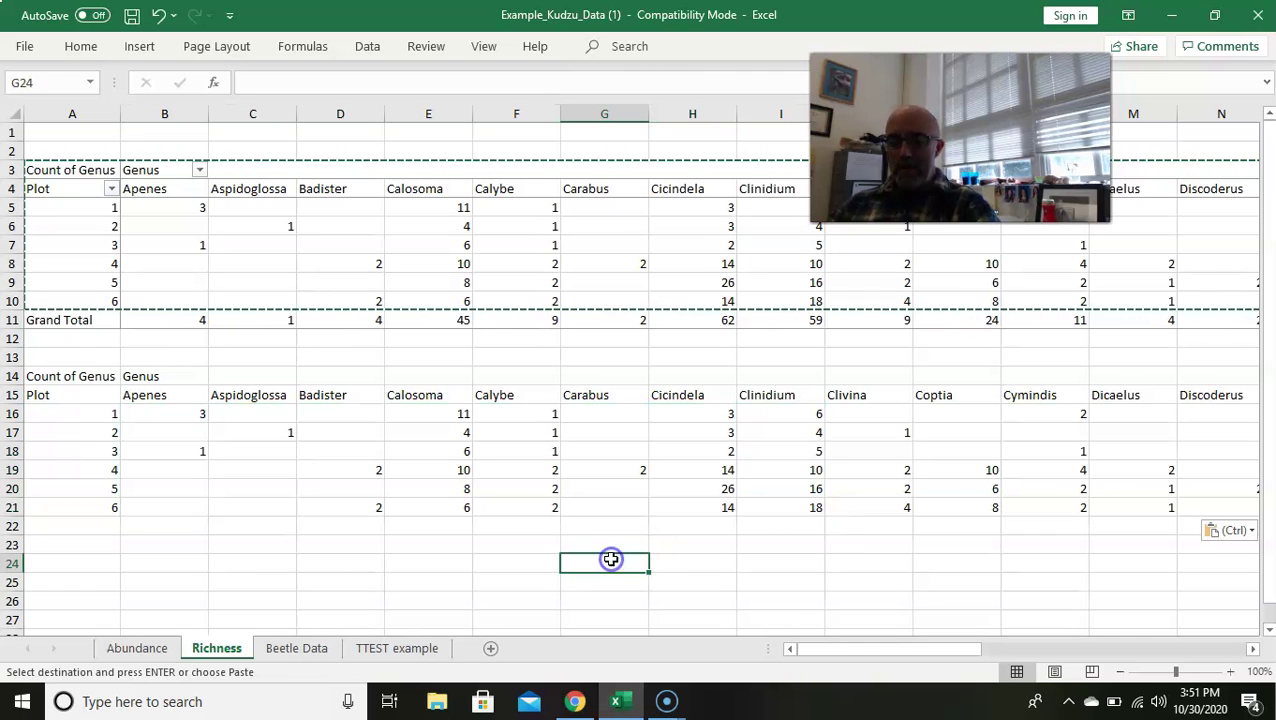
left_click(195, 414)
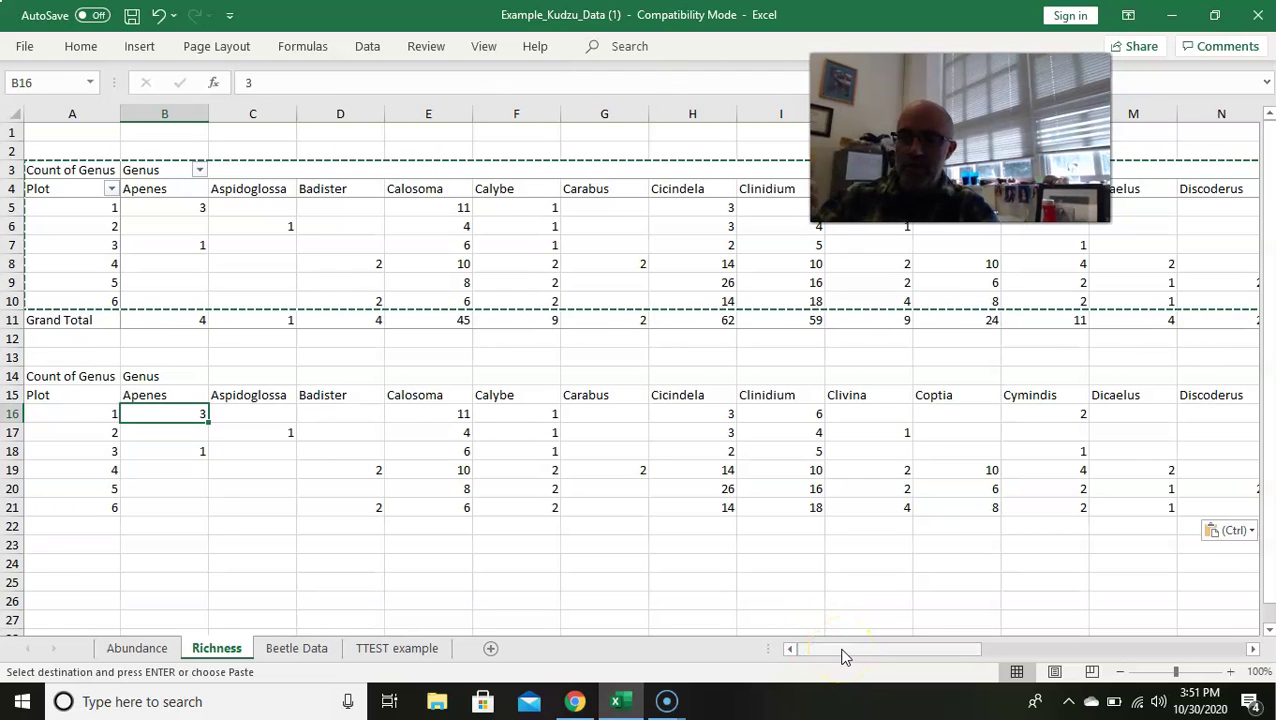
left_click_drag(843, 655, 878, 655)
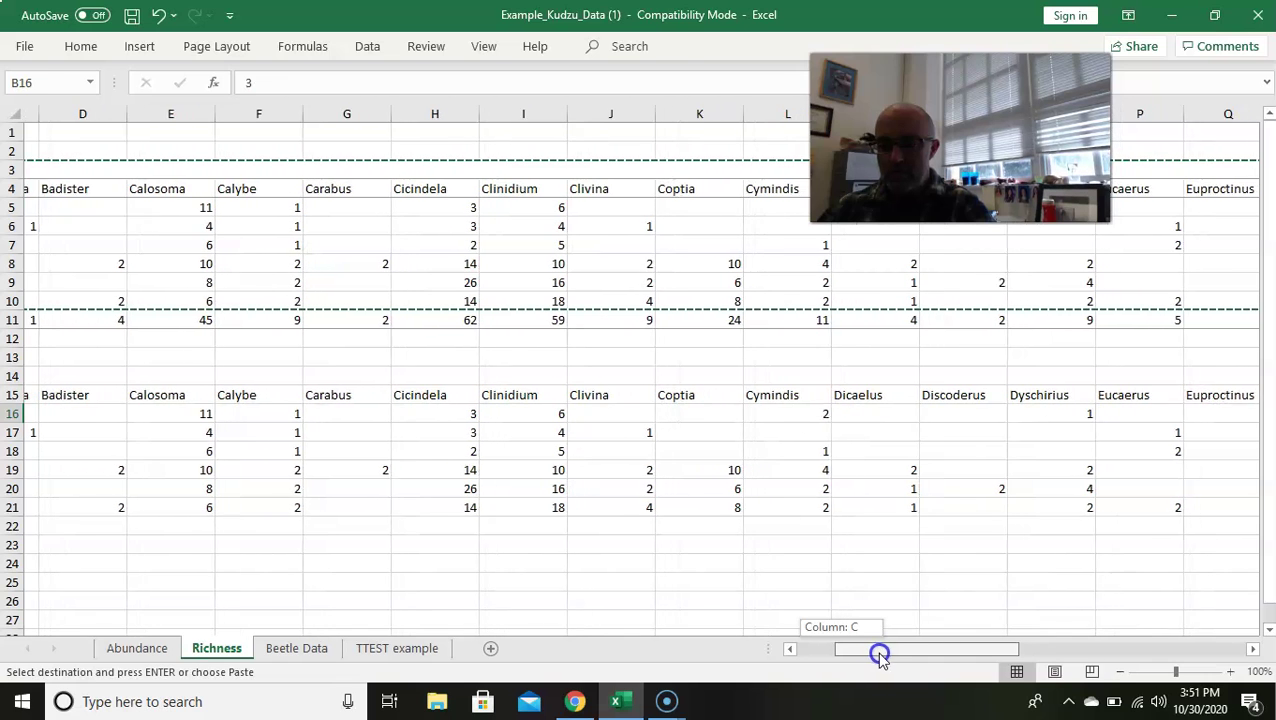
left_click_drag(879, 654, 1102, 657)
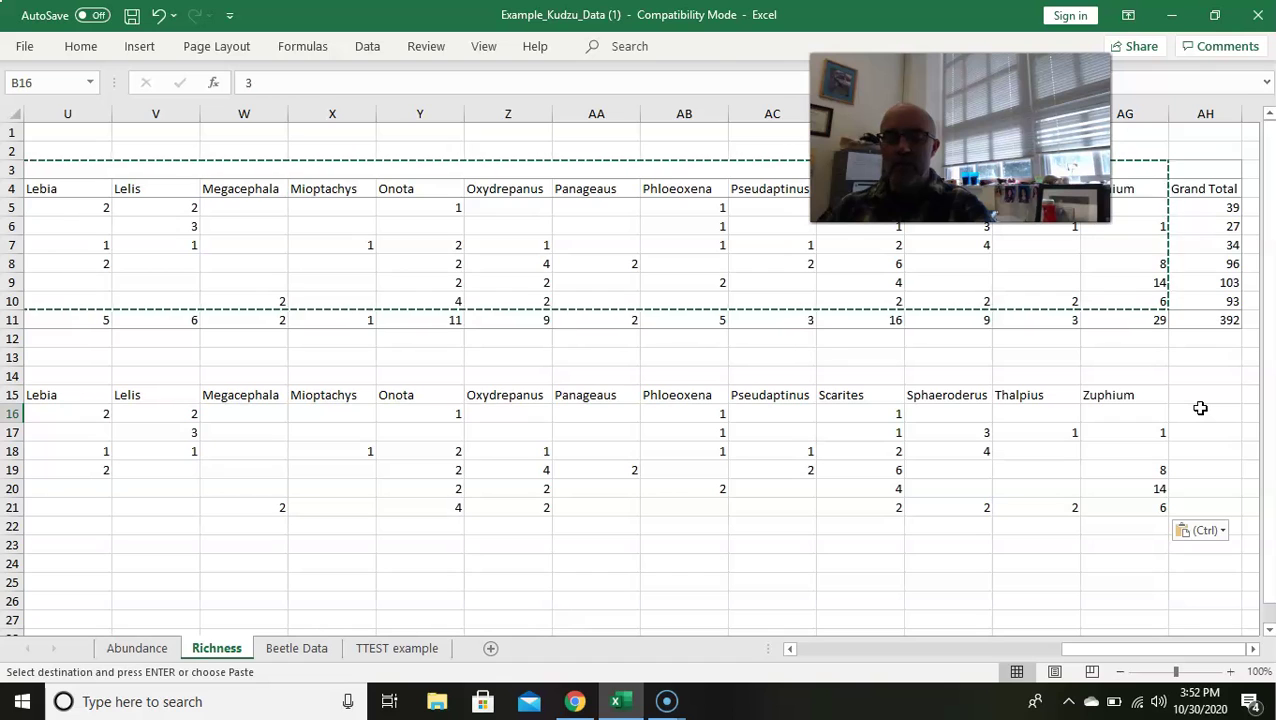
left_click_drag(1153, 417, 173, 506)
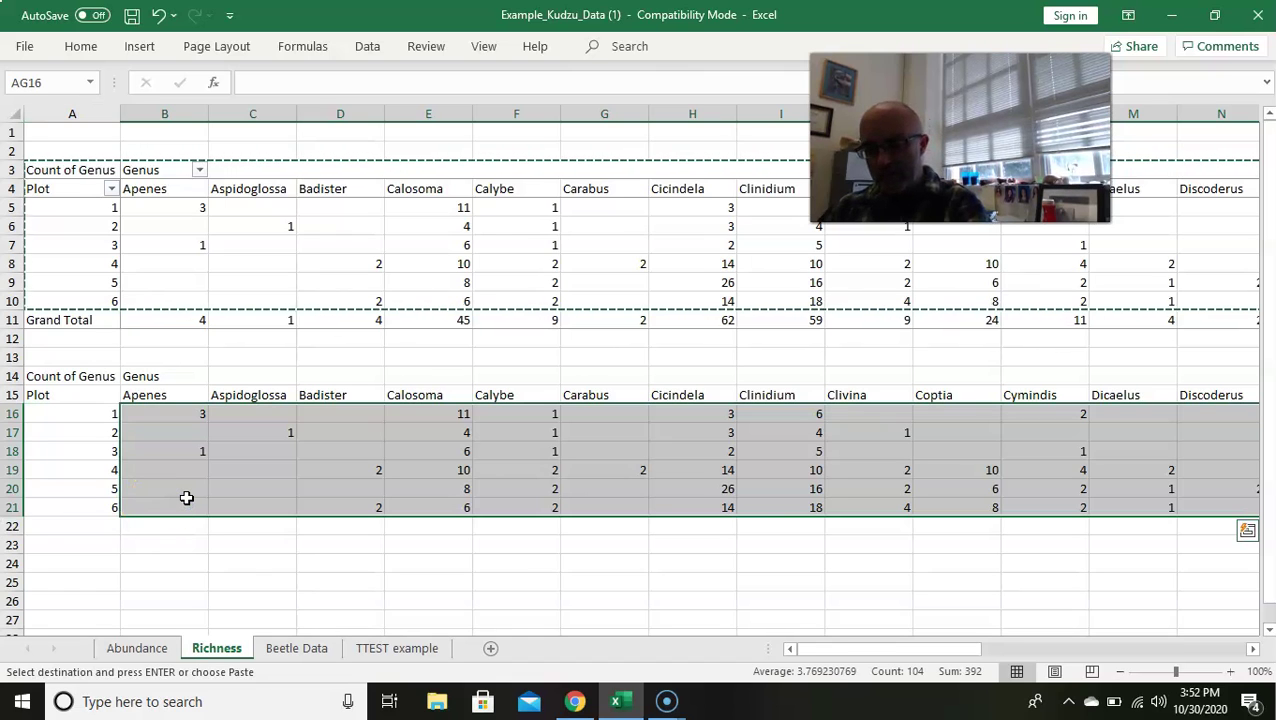
Replace every value (*) in the selected counts with 1, confirming 104 replacements
key("ctrl+f")
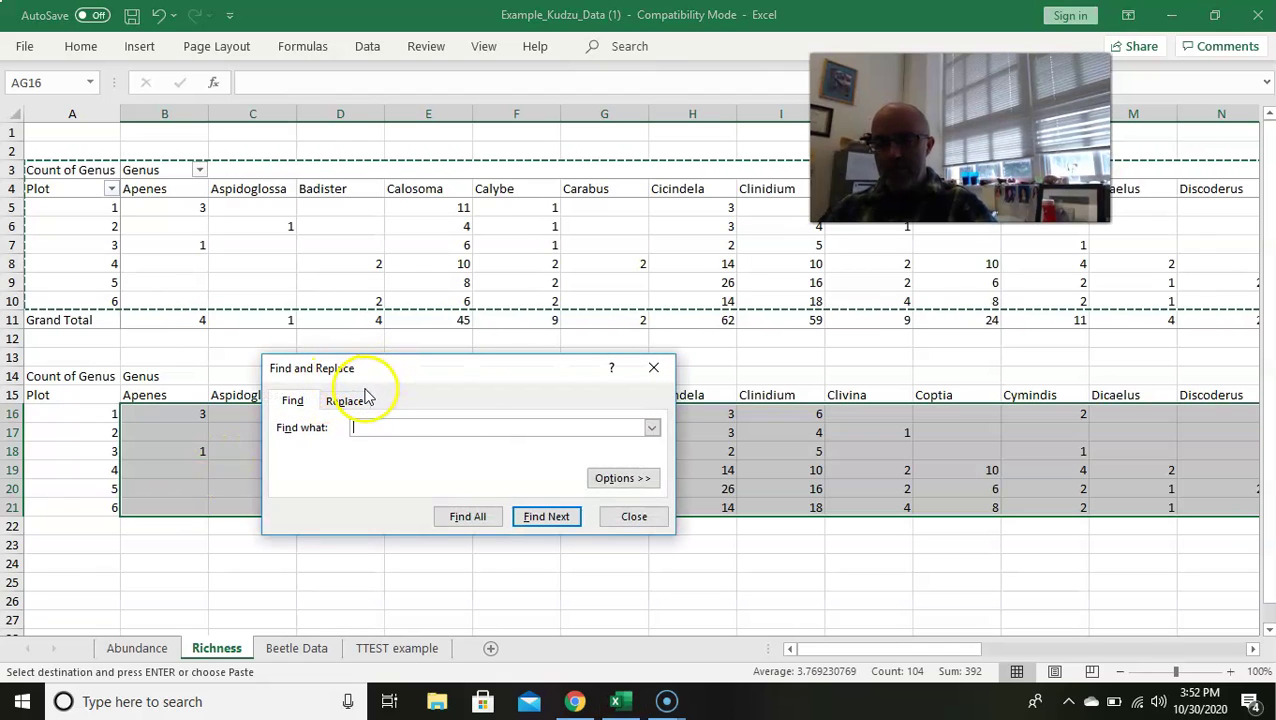
left_click(344, 401)
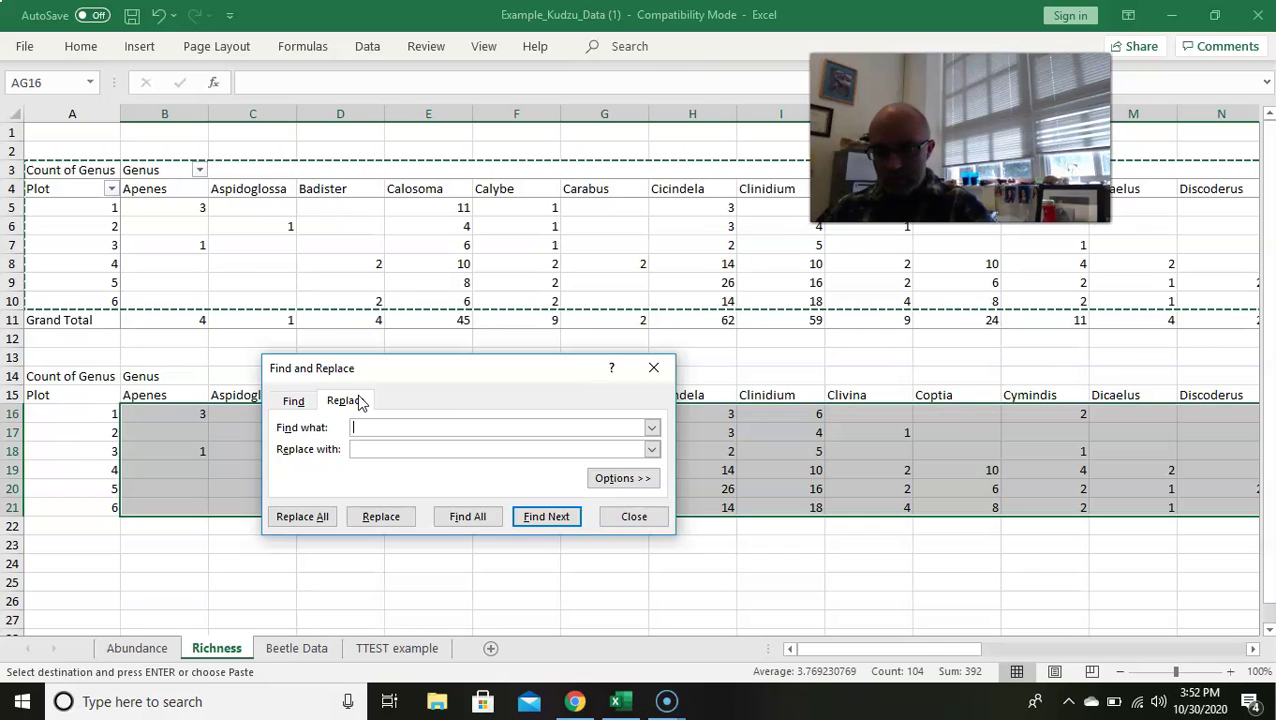
left_click(372, 428)
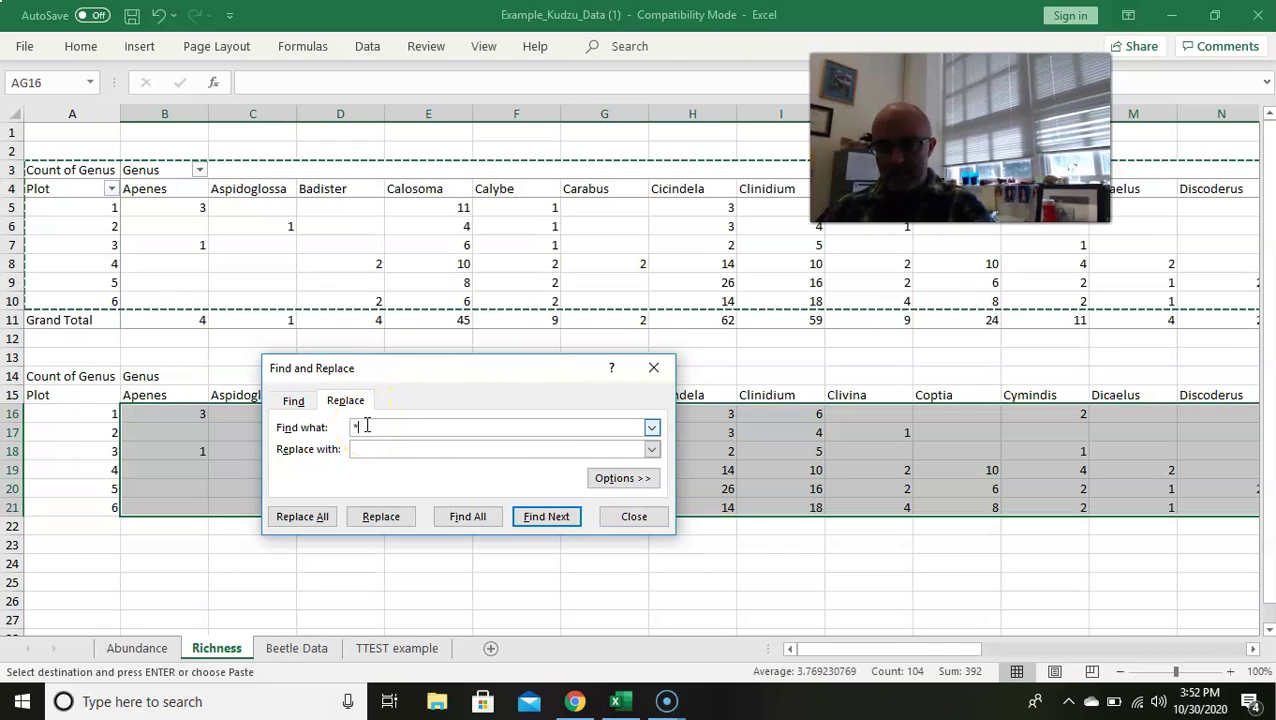
left_click(363, 449)
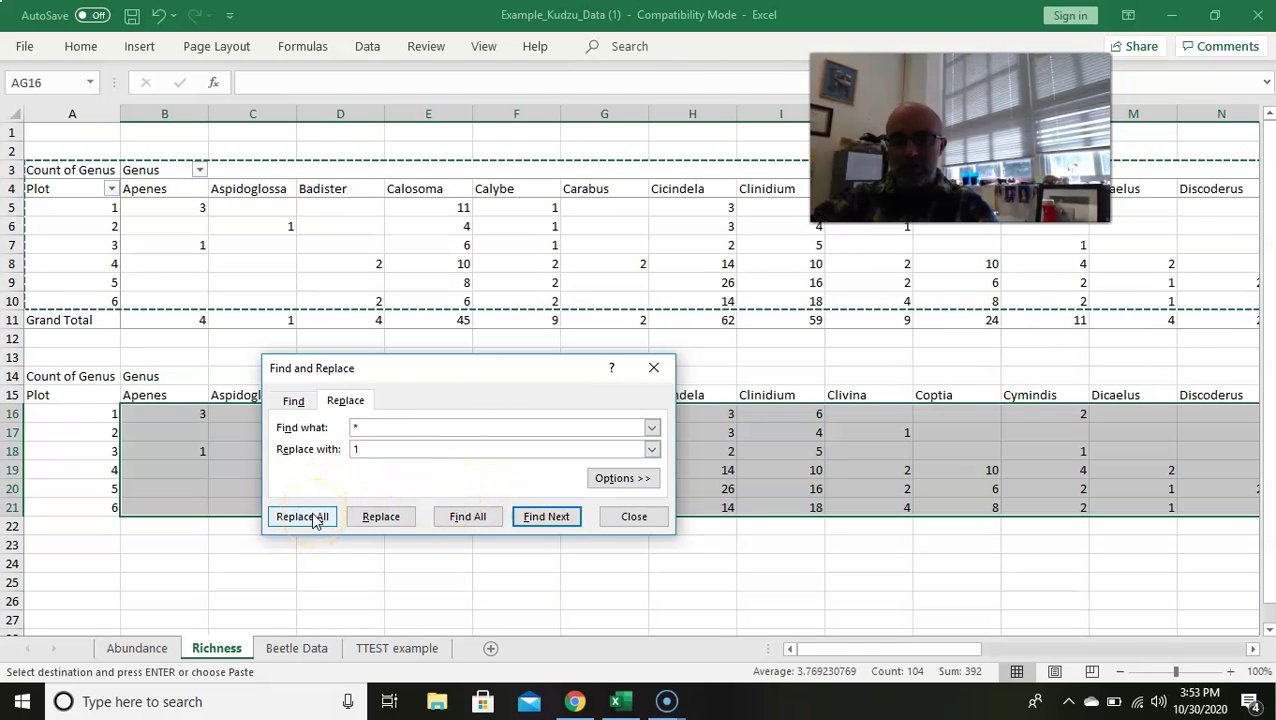
left_click(362, 386)
left_click_drag(378, 385, 297, 384)
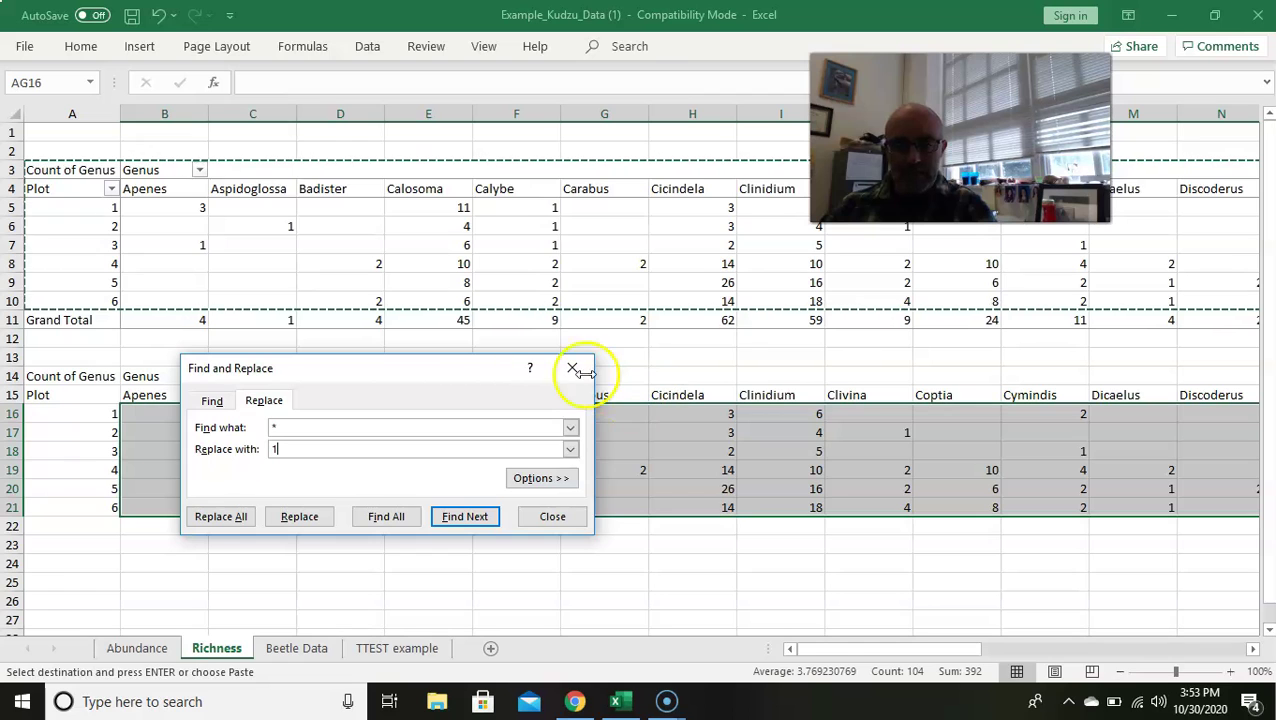
left_click_drag(473, 366, 421, 372)
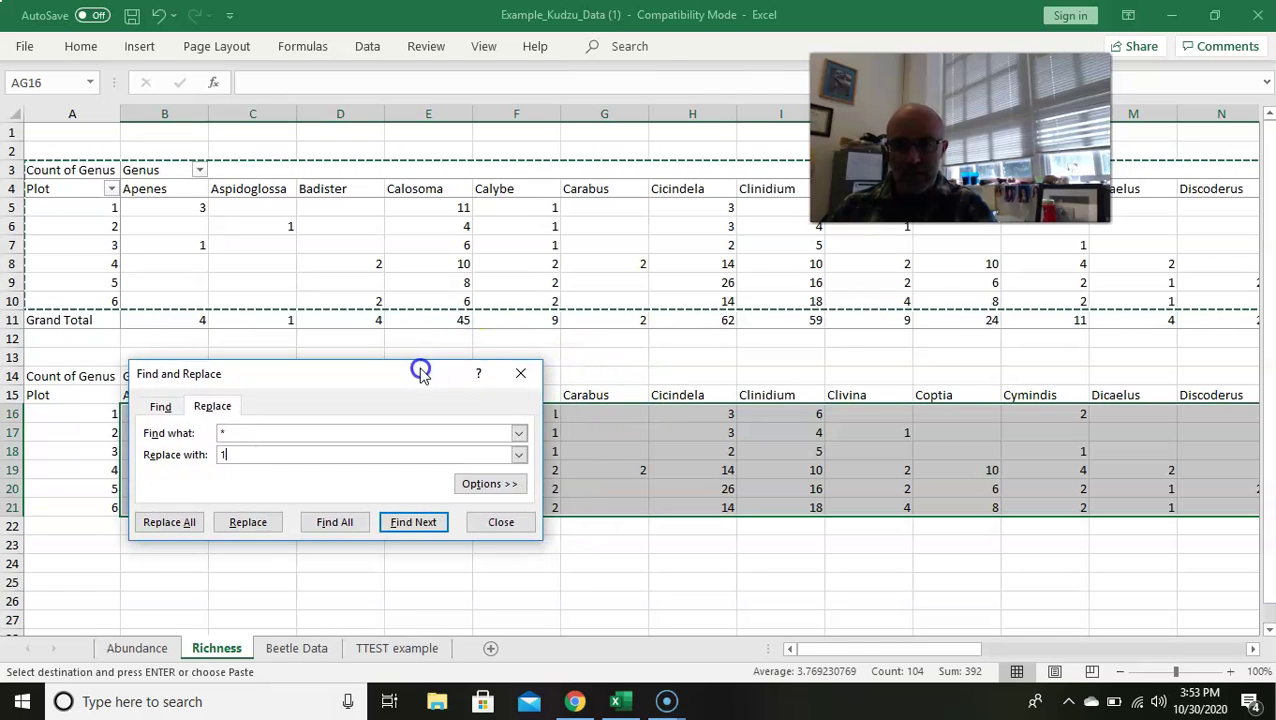
left_click(189, 522)
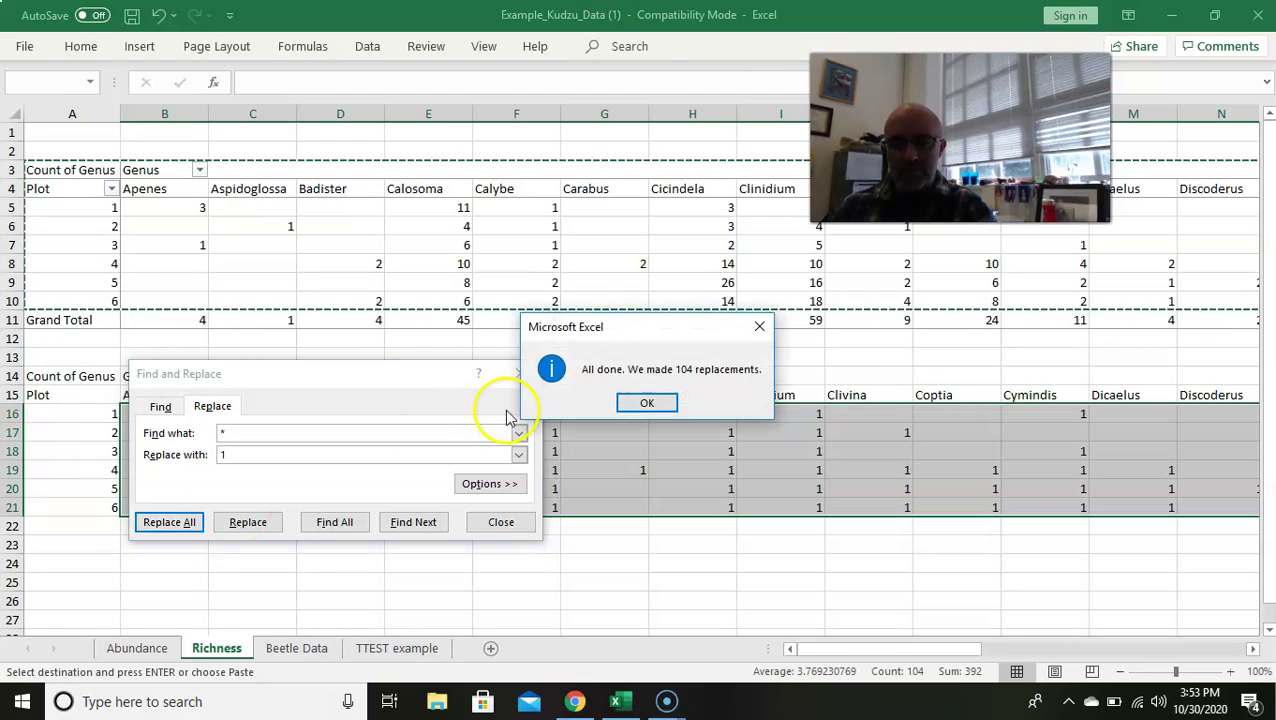
left_click(645, 404)
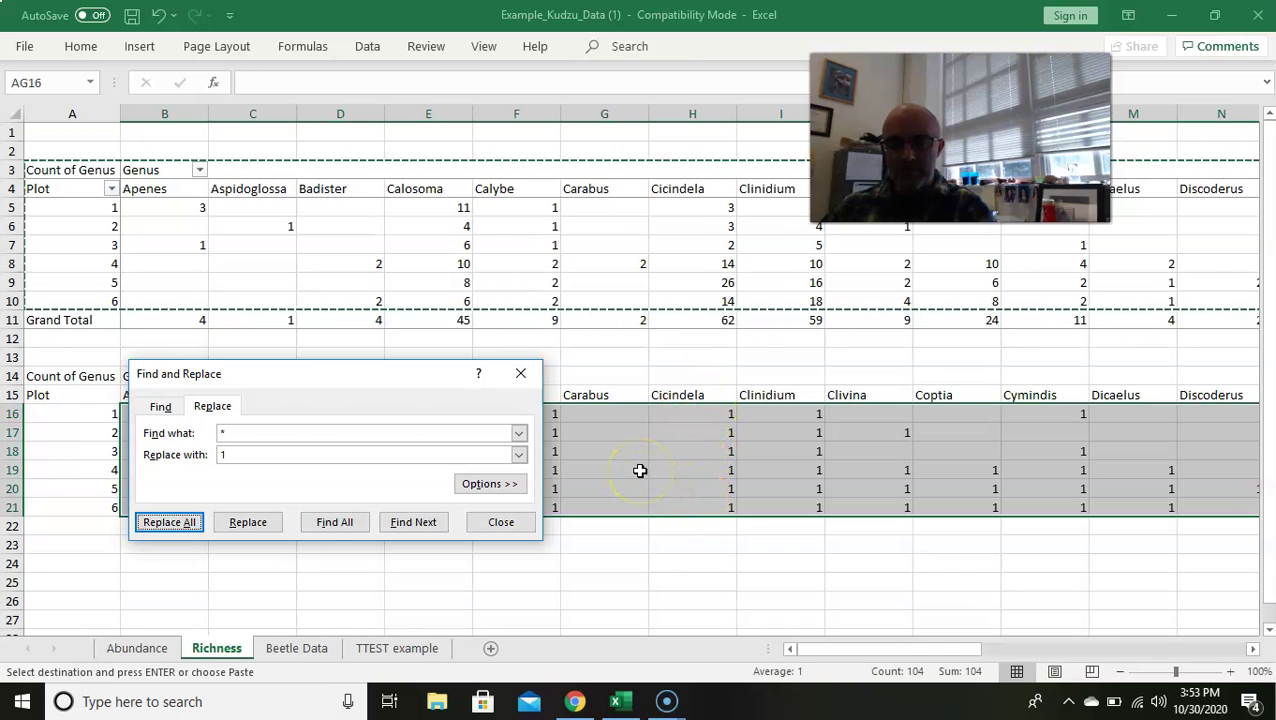
left_click(521, 375)
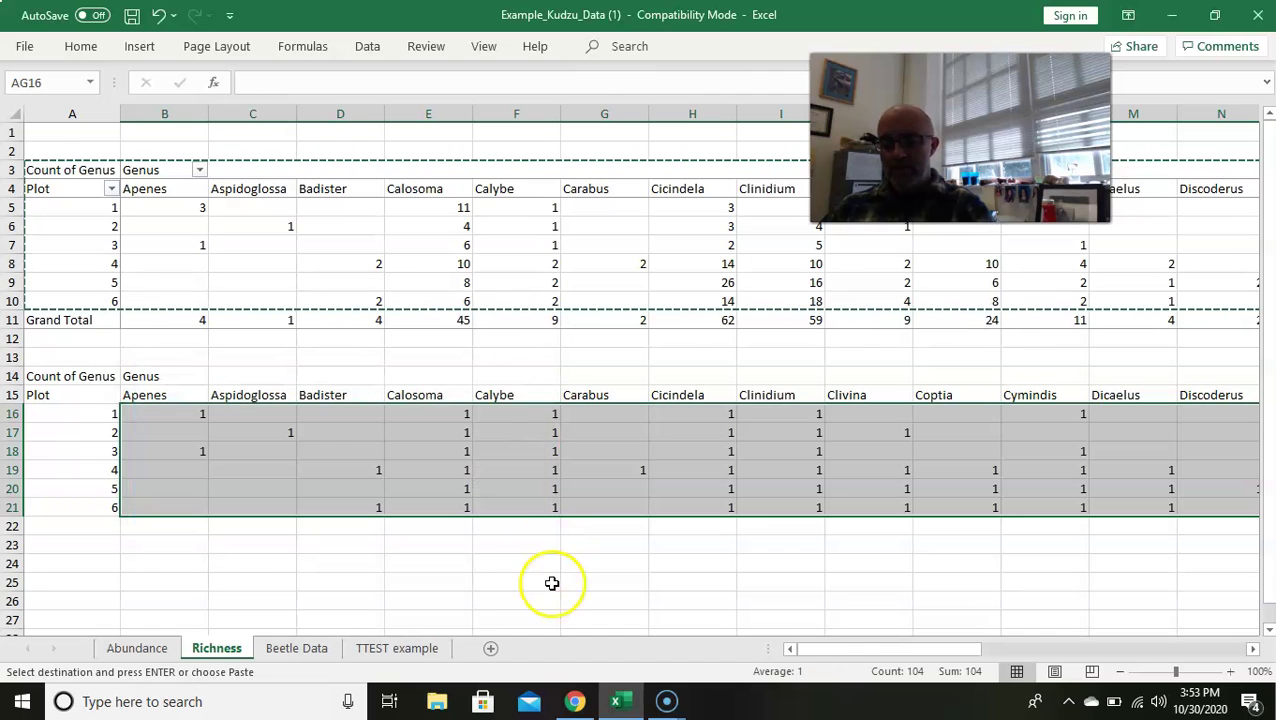
left_click(487, 563)
left_click(195, 413)
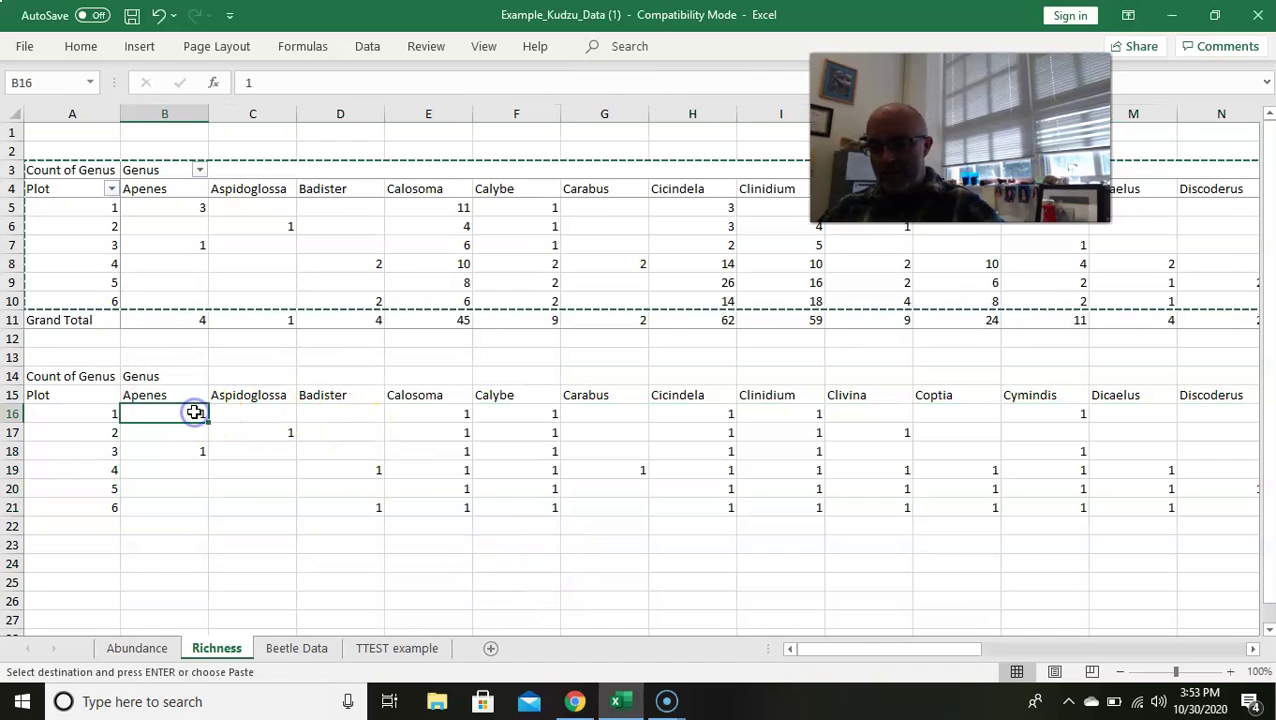
key("Right")
key("Right")
key("Right")
key("Right")
key("Right")
key("Right")
key("Right")
key("Right")
key("Right")
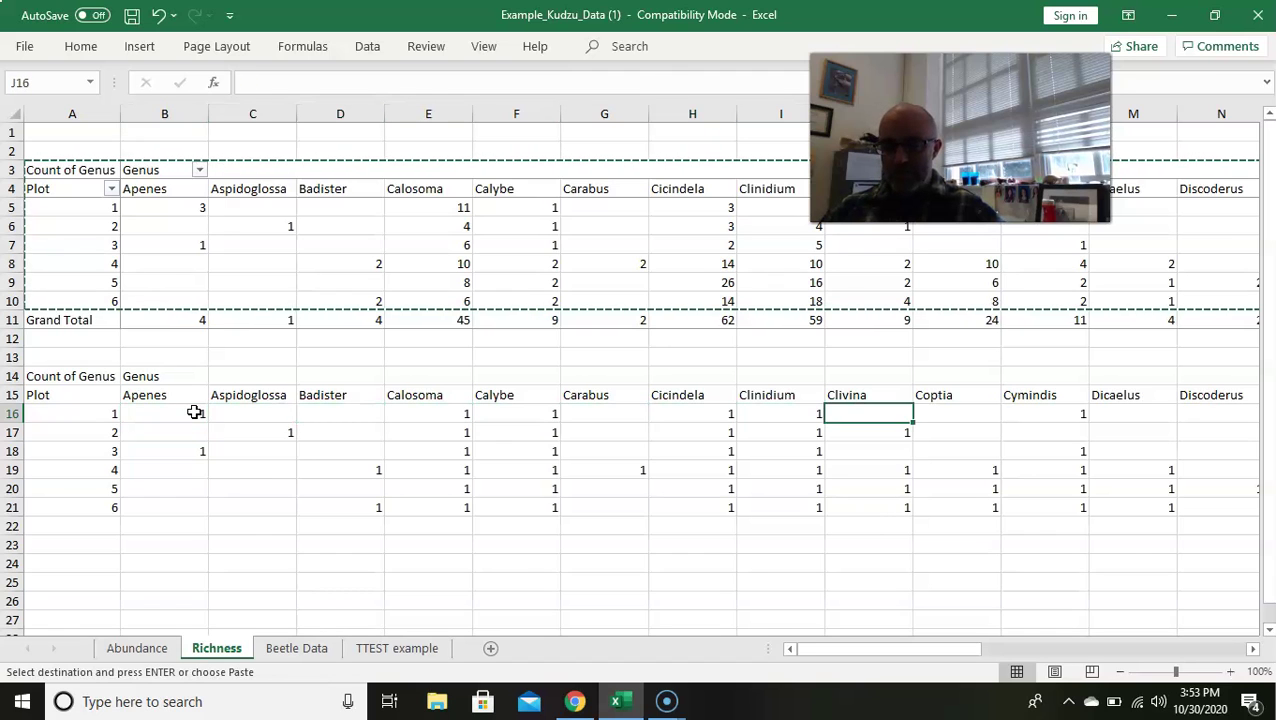
key("Right")
key("Right")
key("Right")
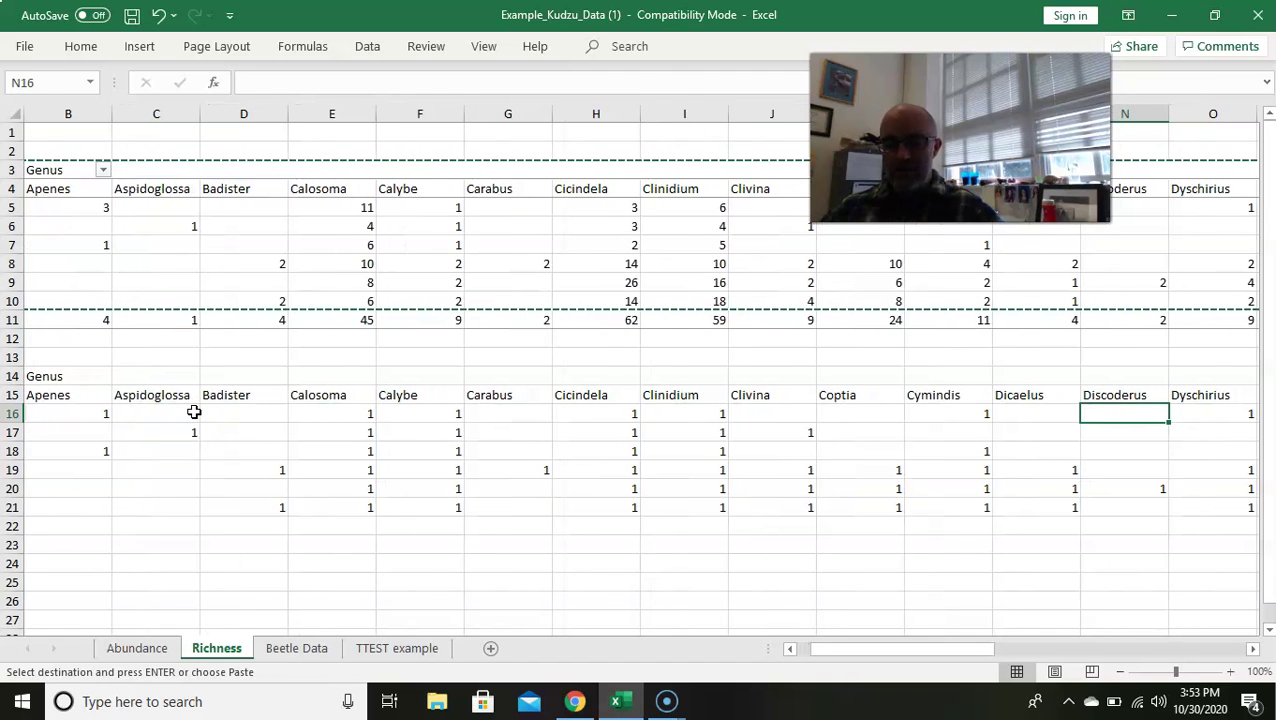
Add a 'richness' header in AH15, right after the Zuphium column
key("Right")
key("Right")
key("Right")
key("Right")
key("Right")
key("Right")
key("Right")
key("Right")
key("Right")
key("Right")
key("Right")
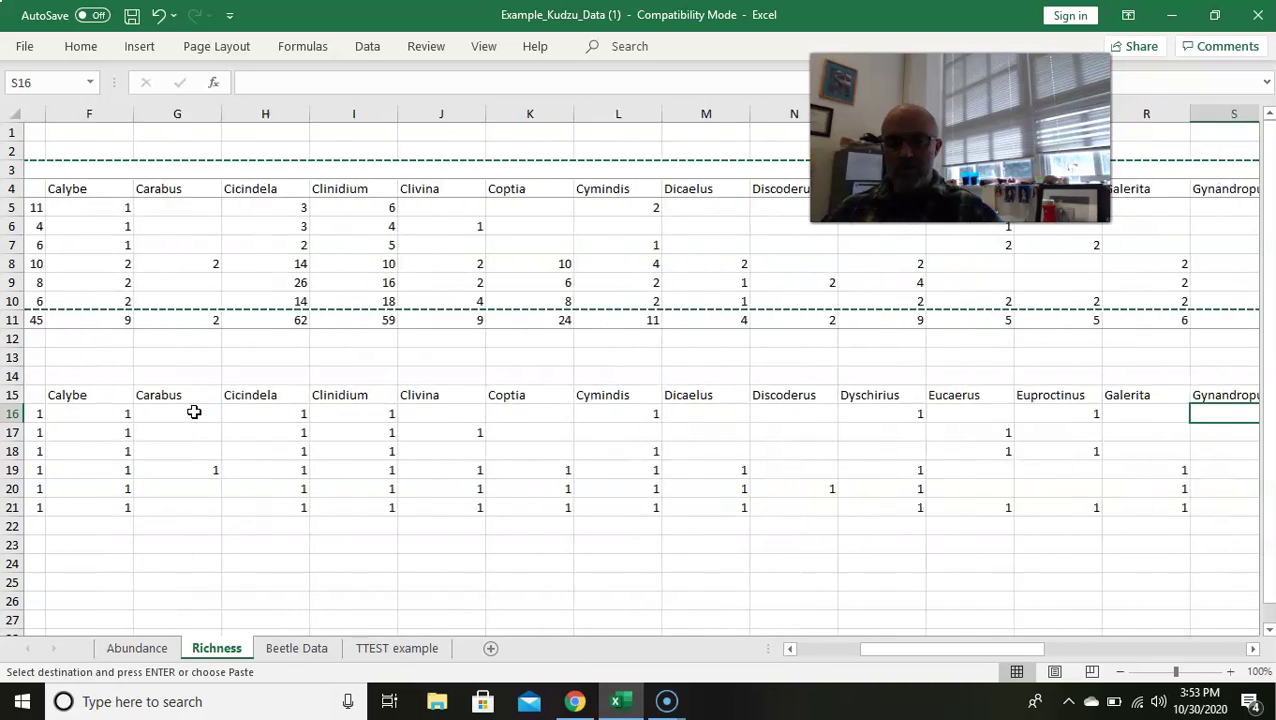
key("Right")
key("Right")
key("Right")
key("Right")
key("Right")
key("Right")
key("Right")
key("Right")
key("Right")
key("Right")
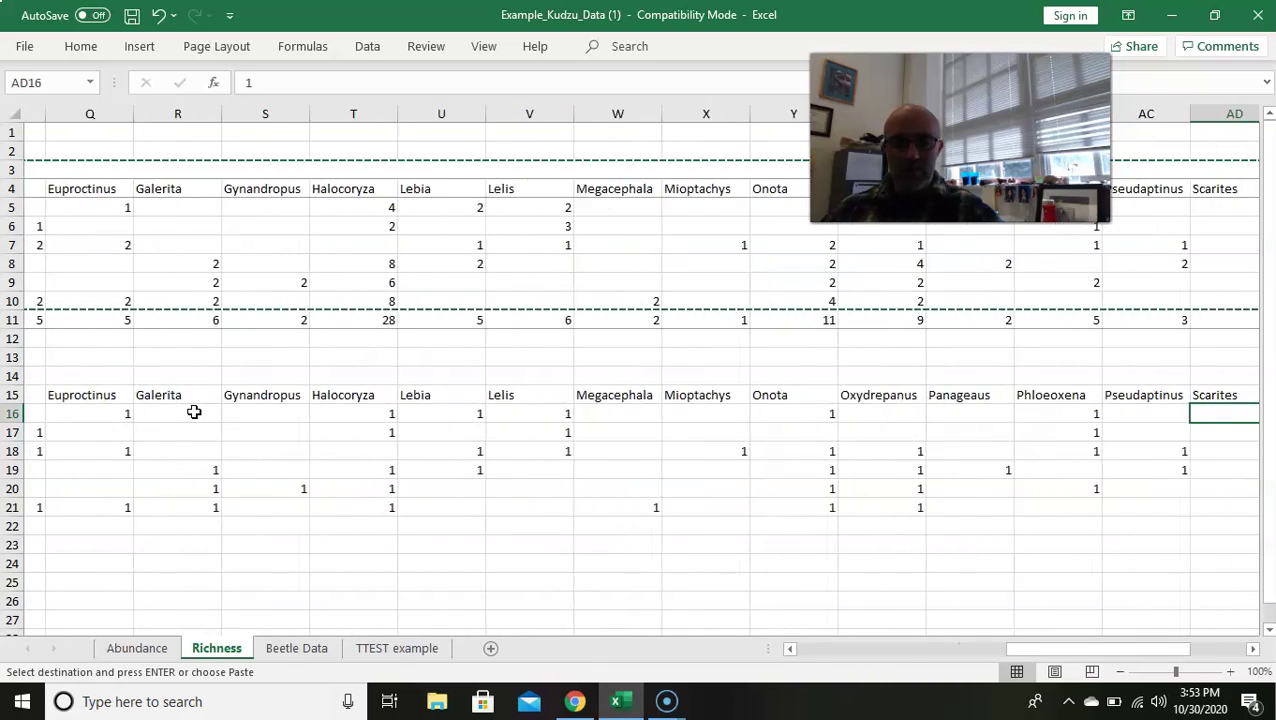
key("Right")
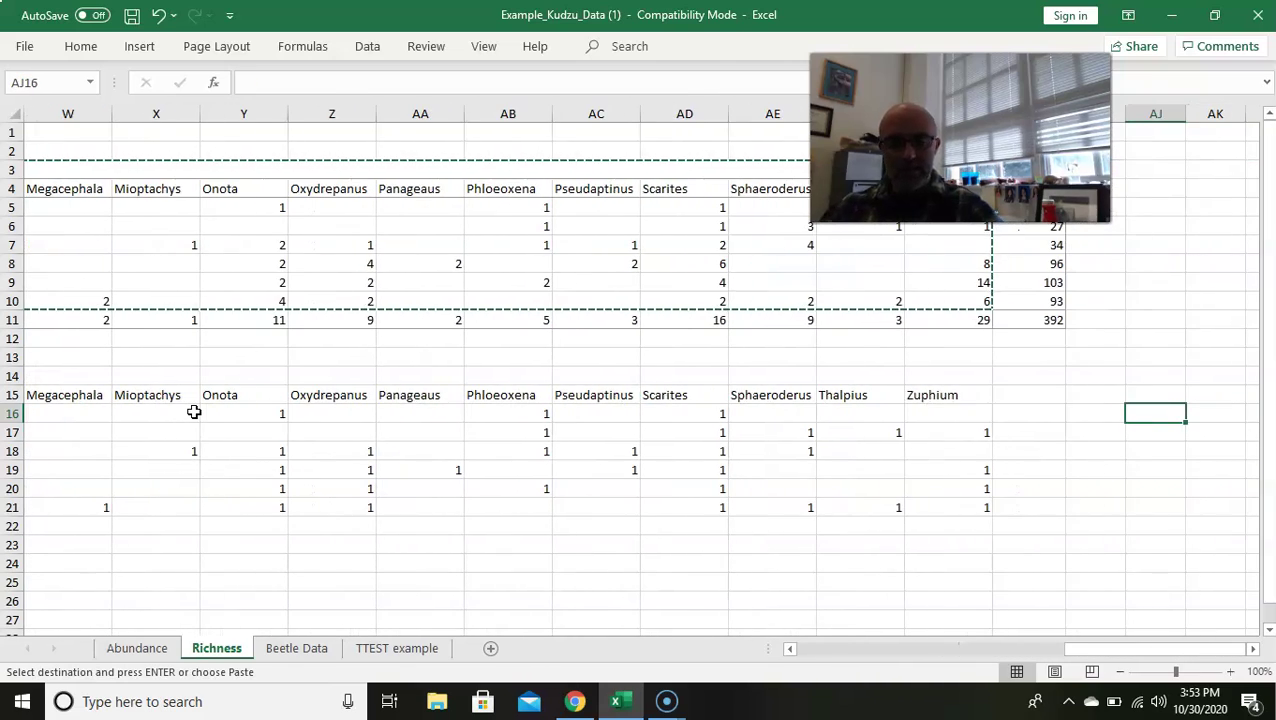
key("Left")
key("Up")
key("Left")
type("rich")
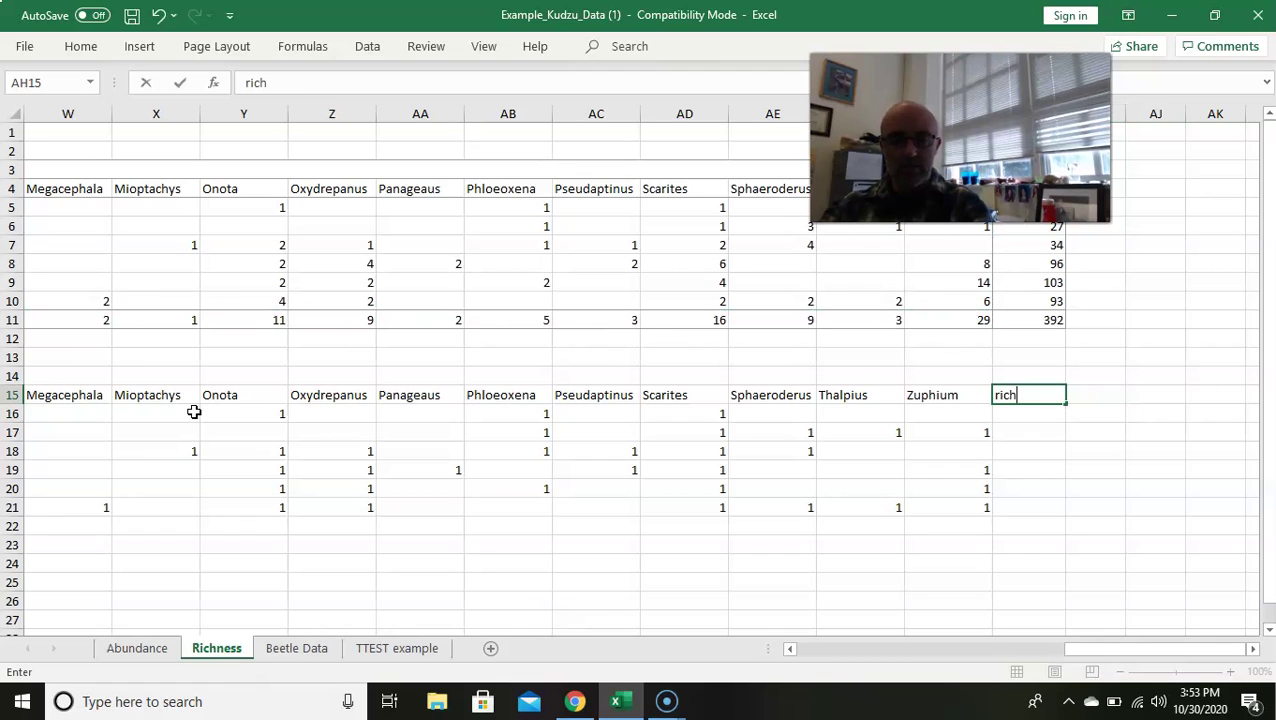
type("ness")
key("Return")
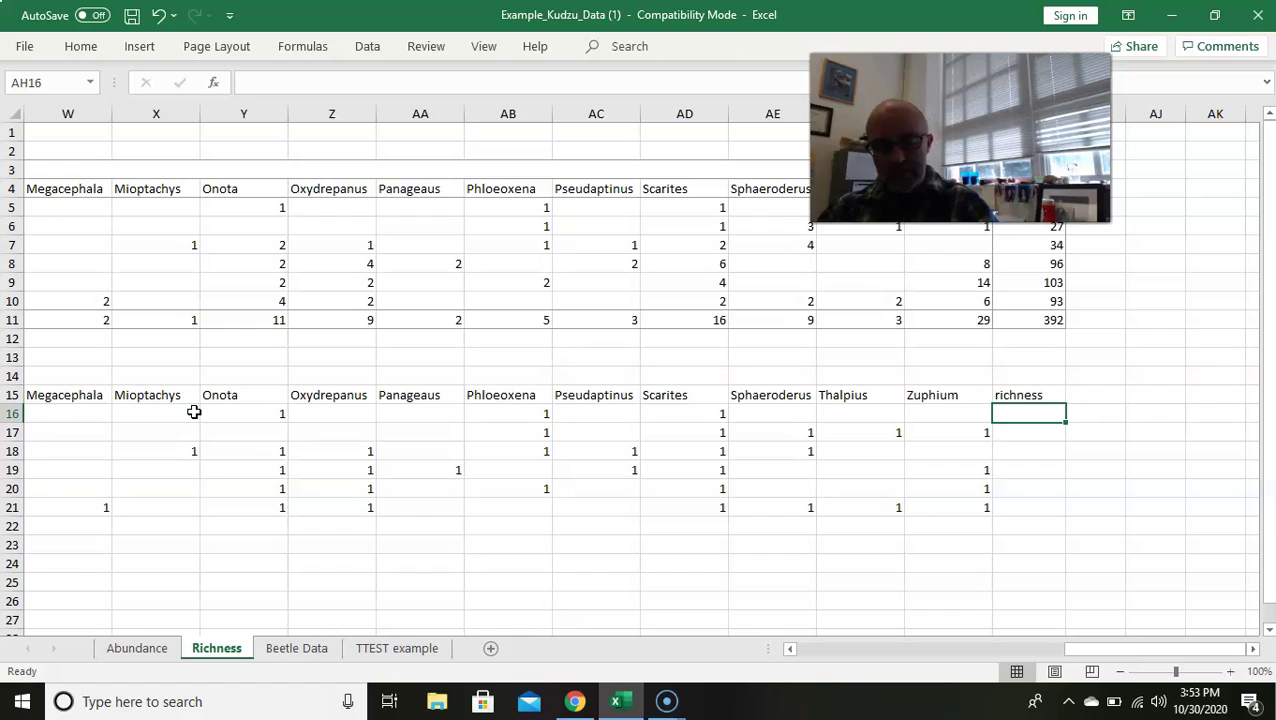
Enter =SUM(A16:AG16) in AH16 to total plot 1's presence values, showing 15
type("=sum")
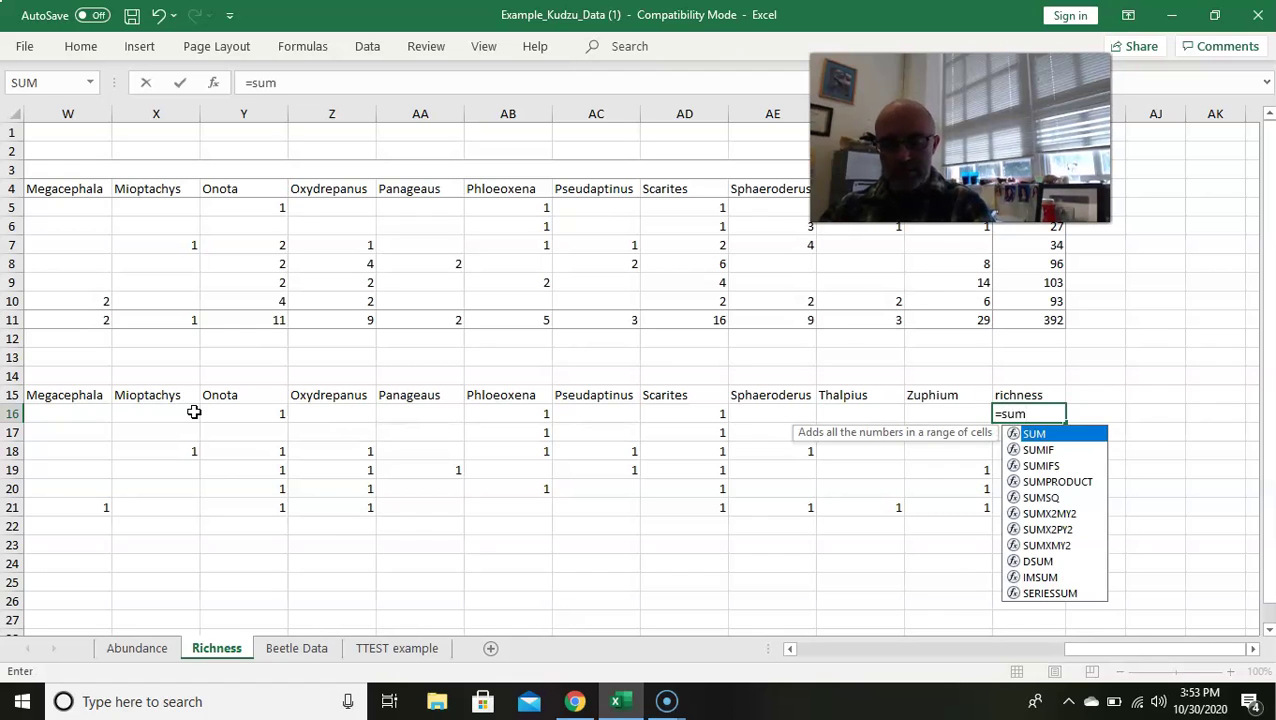
type("(")
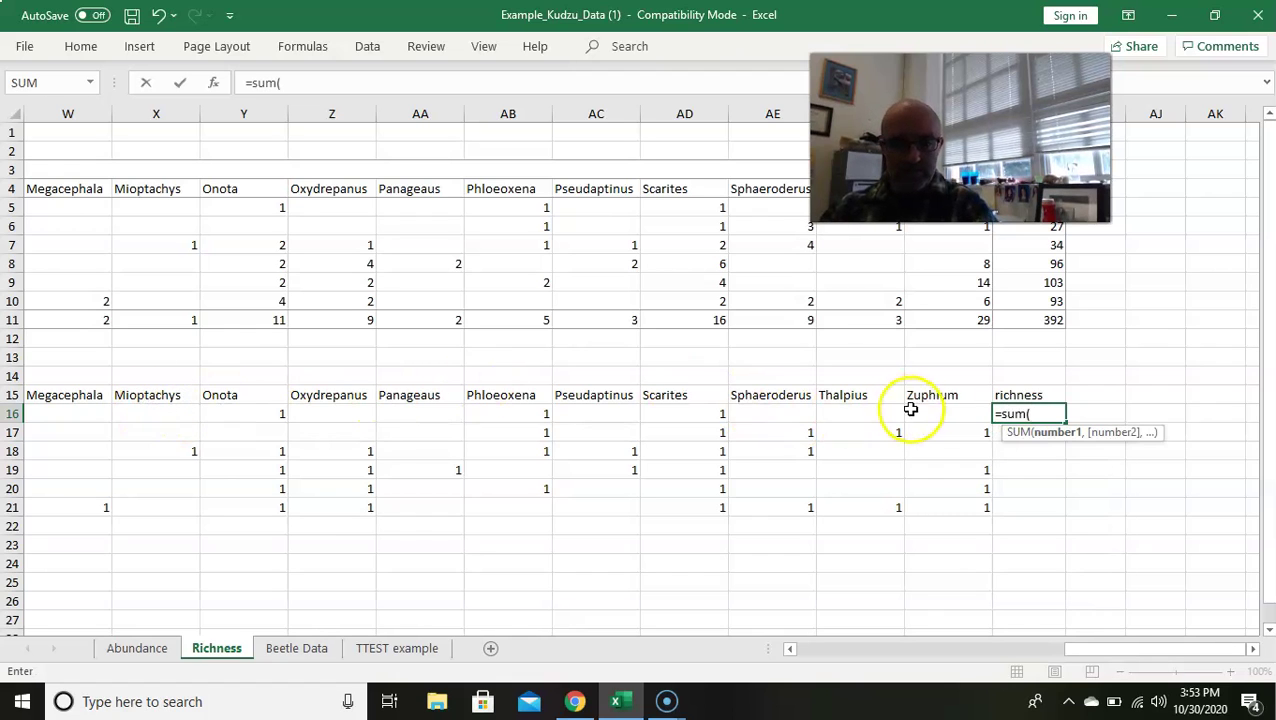
left_click_drag(911, 410, 88, 416)
left_click(343, 82)
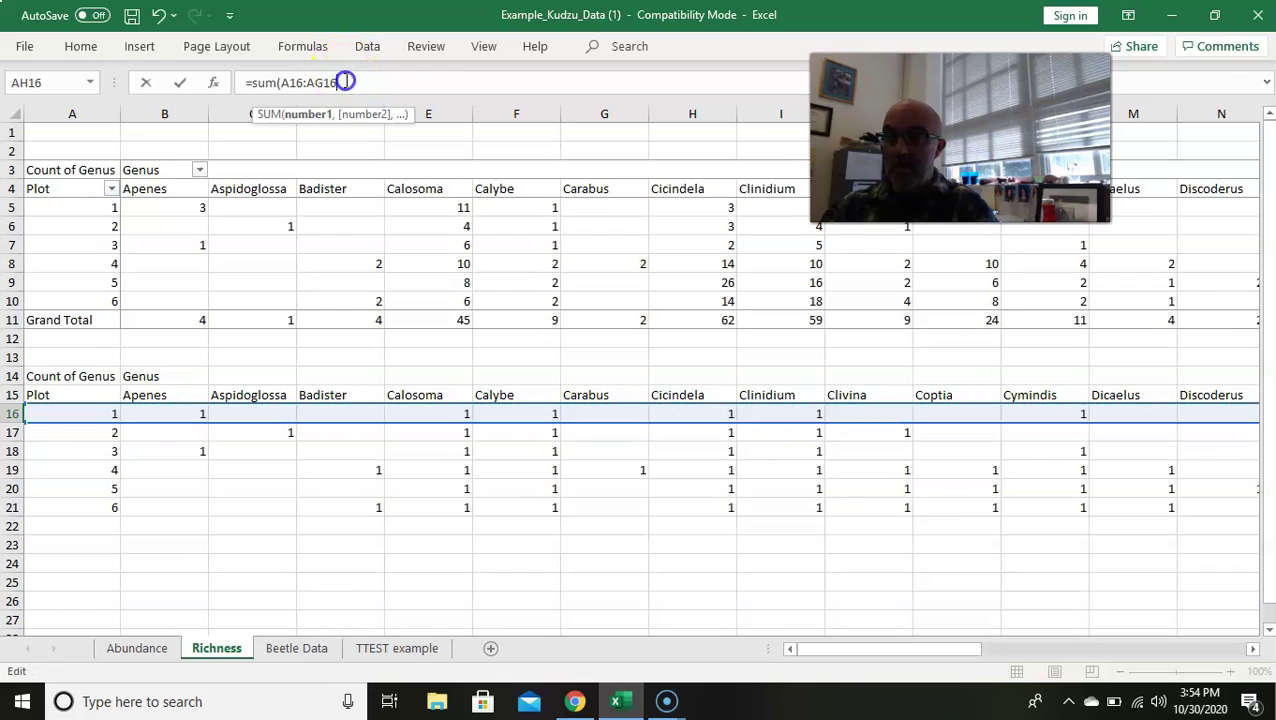
type(")")
key("Return")
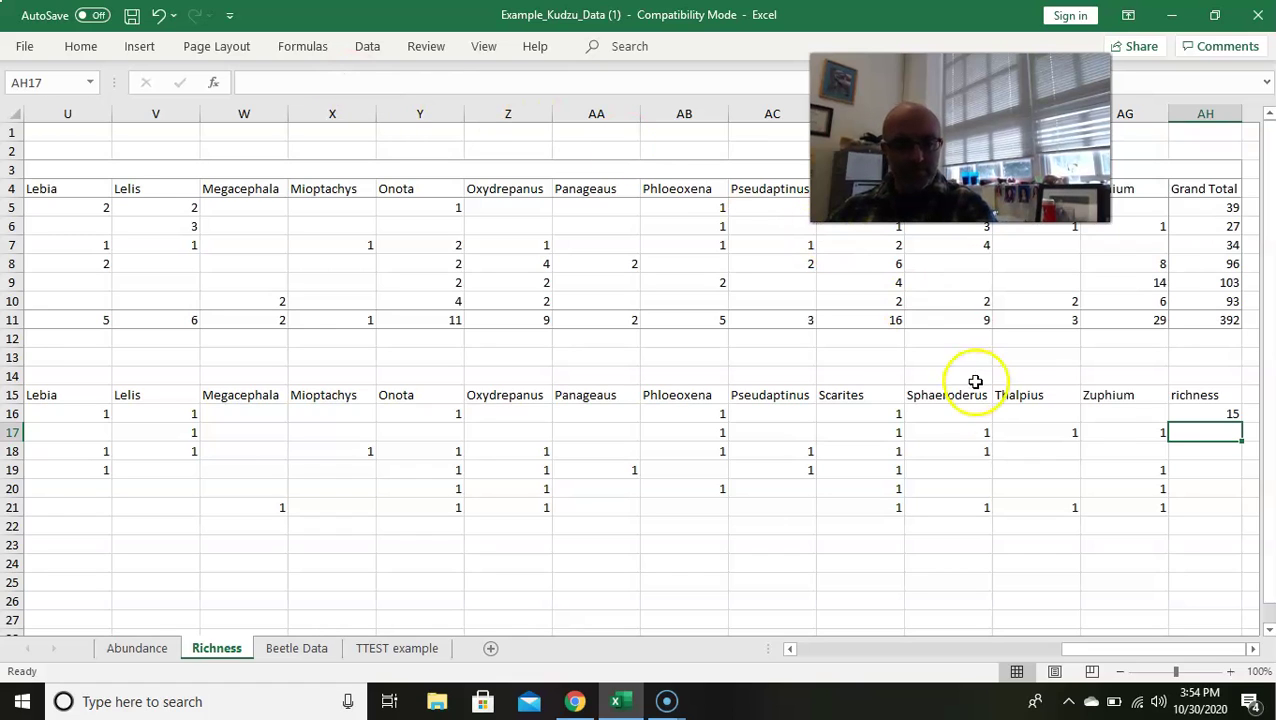
Check plot 1's presence values back along its row
left_click(1095, 409)
key("Left")
key("Left")
key("Left")
key("Left")
key("Left")
key("Left")
key("Left")
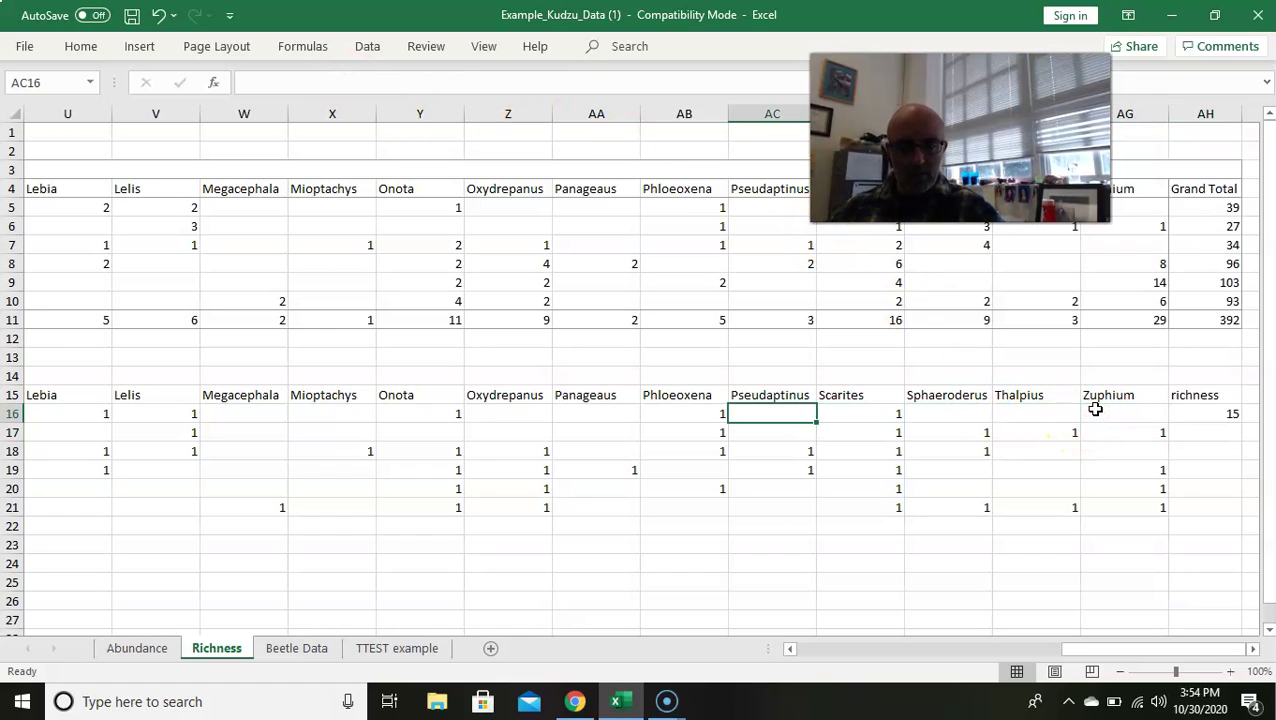
key("Left")
key("Left")
key("Left")
key("Left")
key("Left")
key("Left")
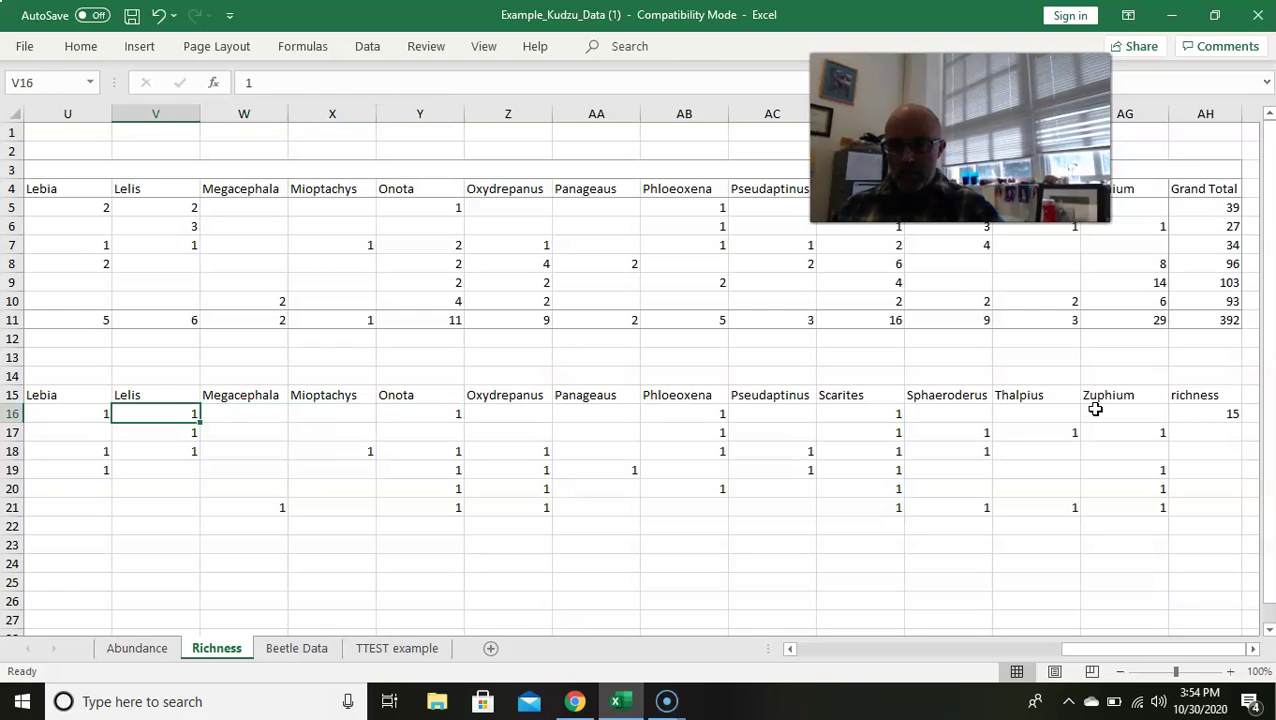
key("Left")
key("Left")
key("Left")
key("Left")
key("Left")
key("Left")
key("Left")
key("Left")
key("Left")
key("Left")
key("Left")
key("Left")
key("Left")
key("Left")
key("Left")
key("Left")
key("Left")
key("Left")
key("Left")
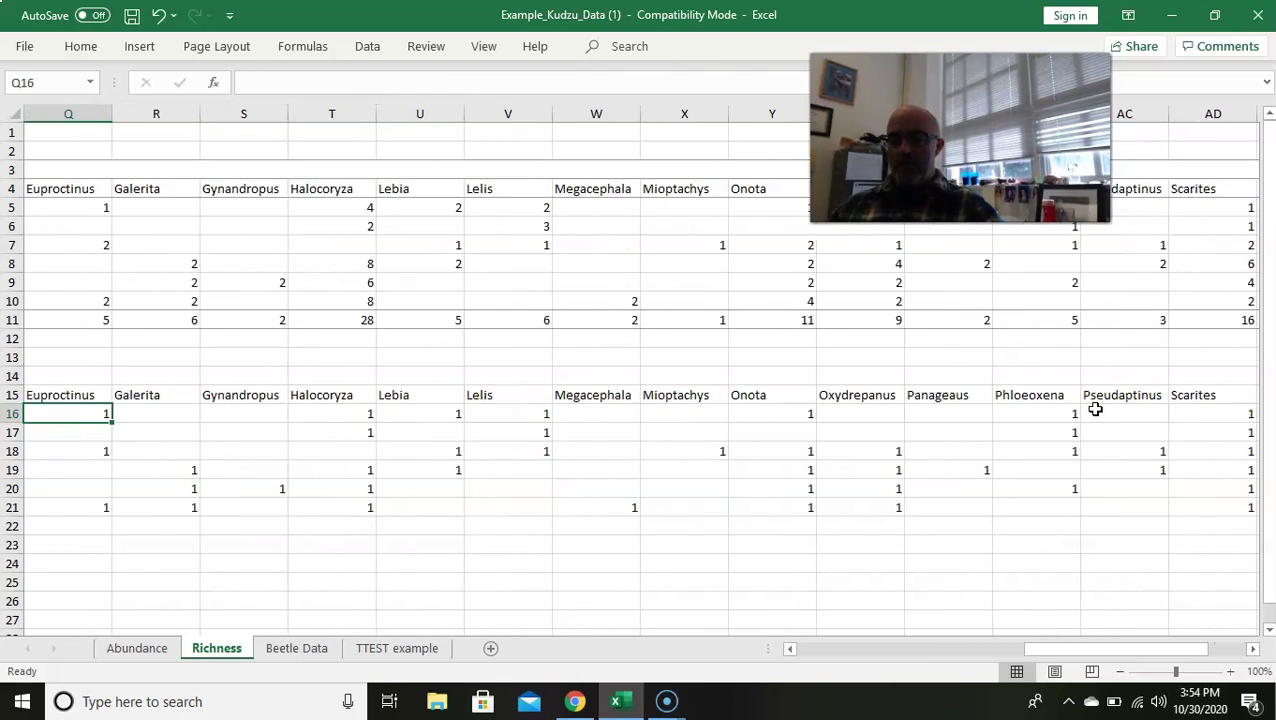
key("Right")
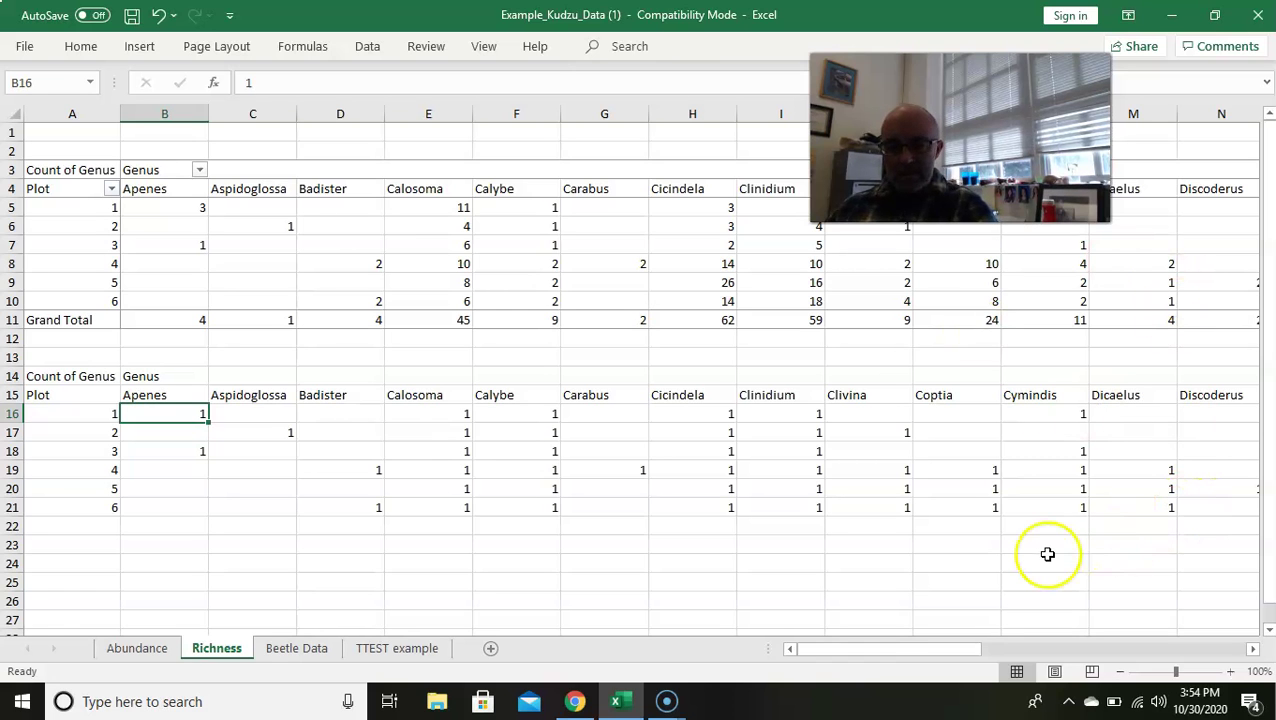
left_click_drag(940, 649, 1216, 649)
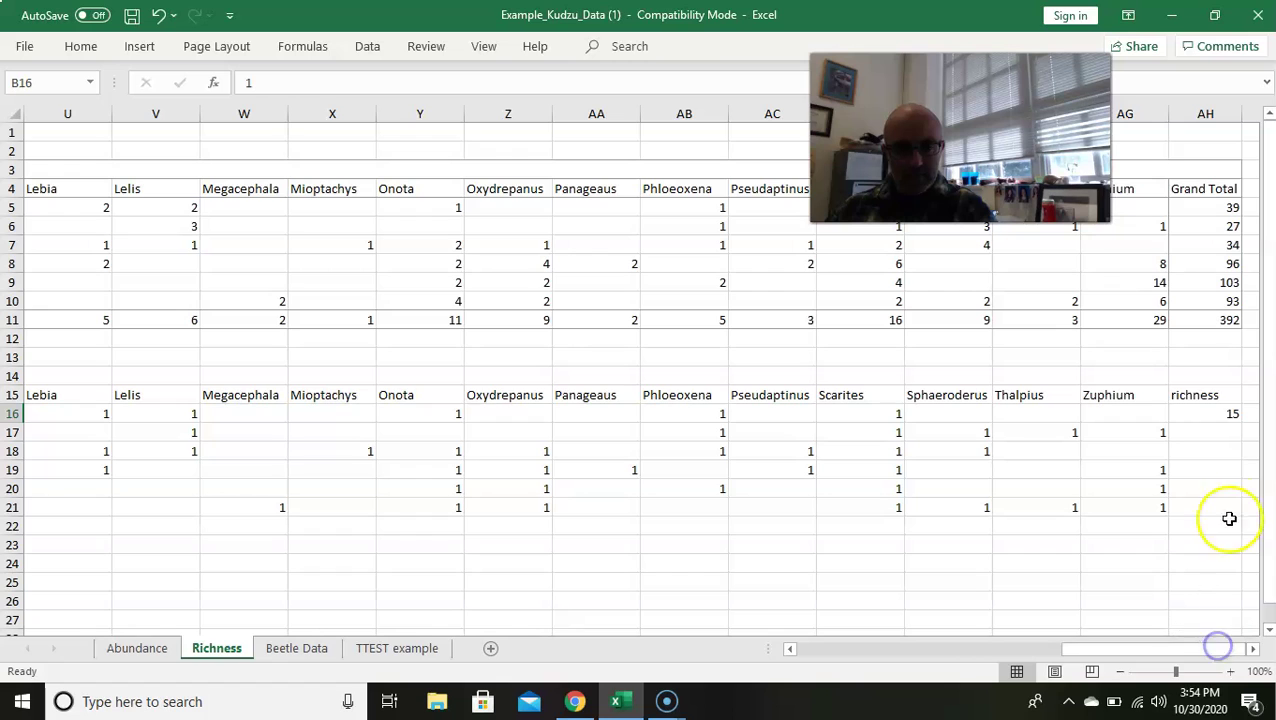
Correct plot 1's richness SUM range to B16:AG16
left_click(1231, 421)
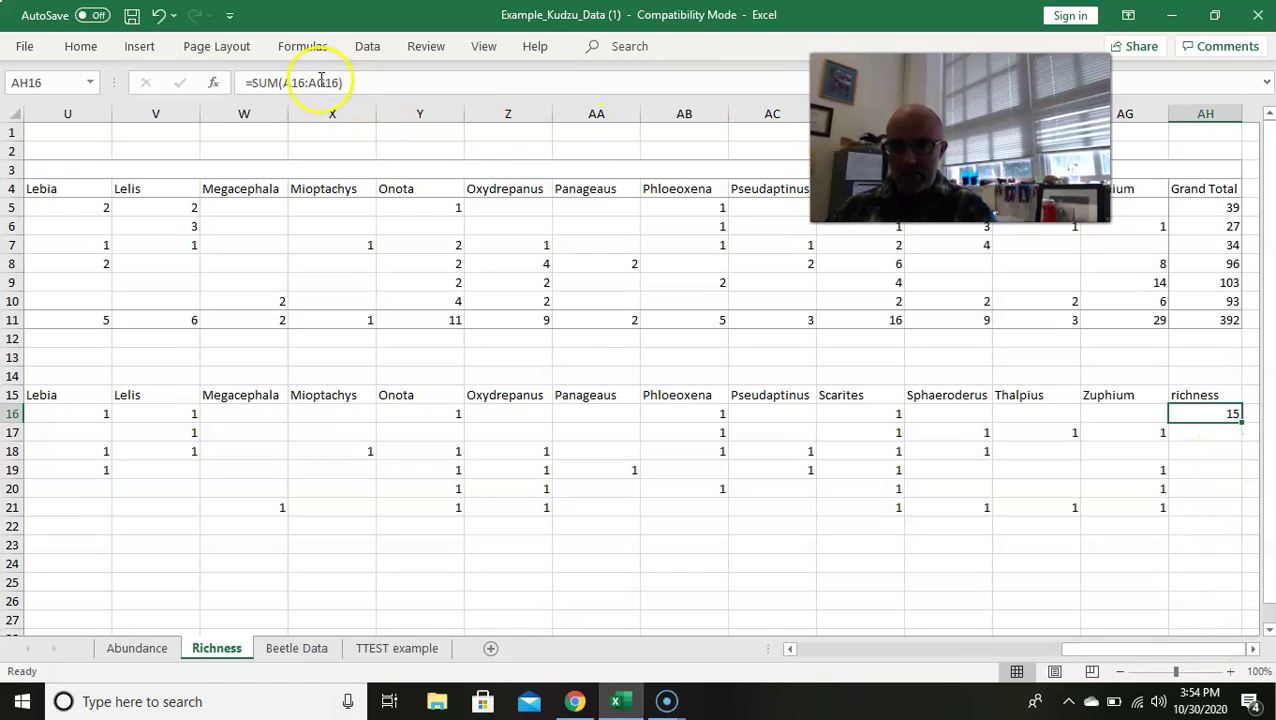
left_click(324, 82)
left_click_drag(1096, 649, 787, 645)
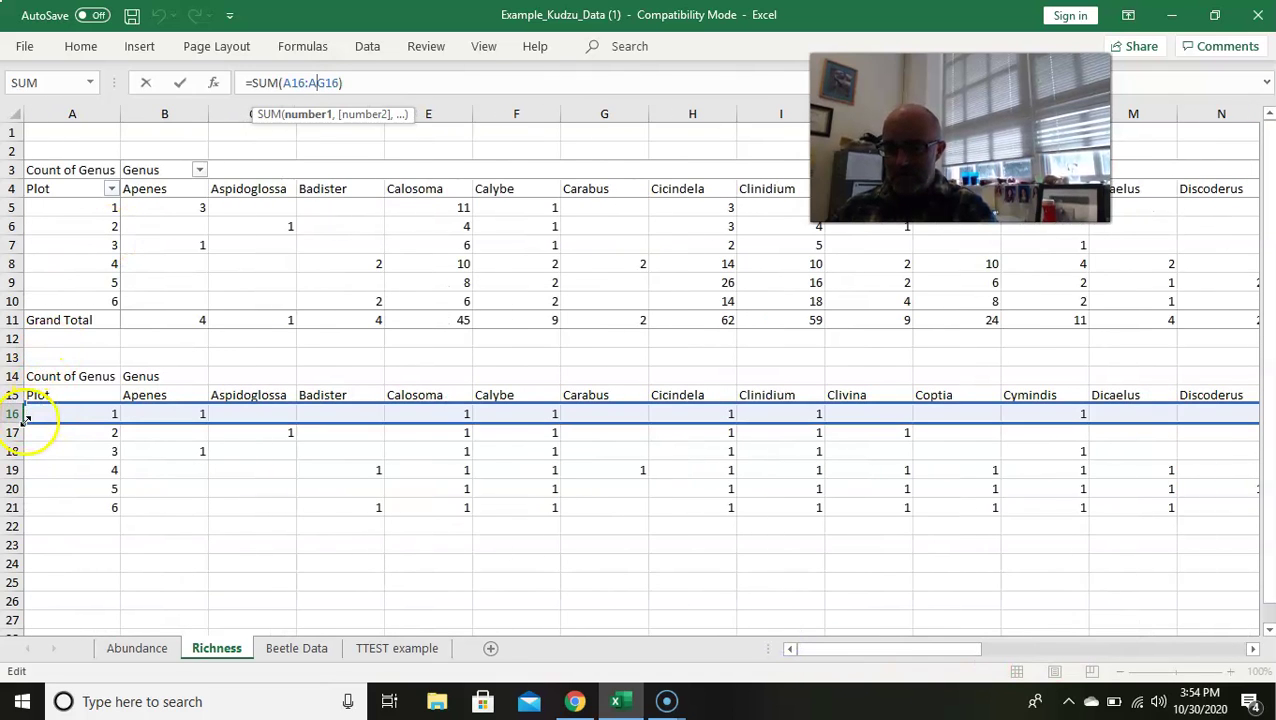
left_click_drag(25, 420, 97, 421)
key("Return")
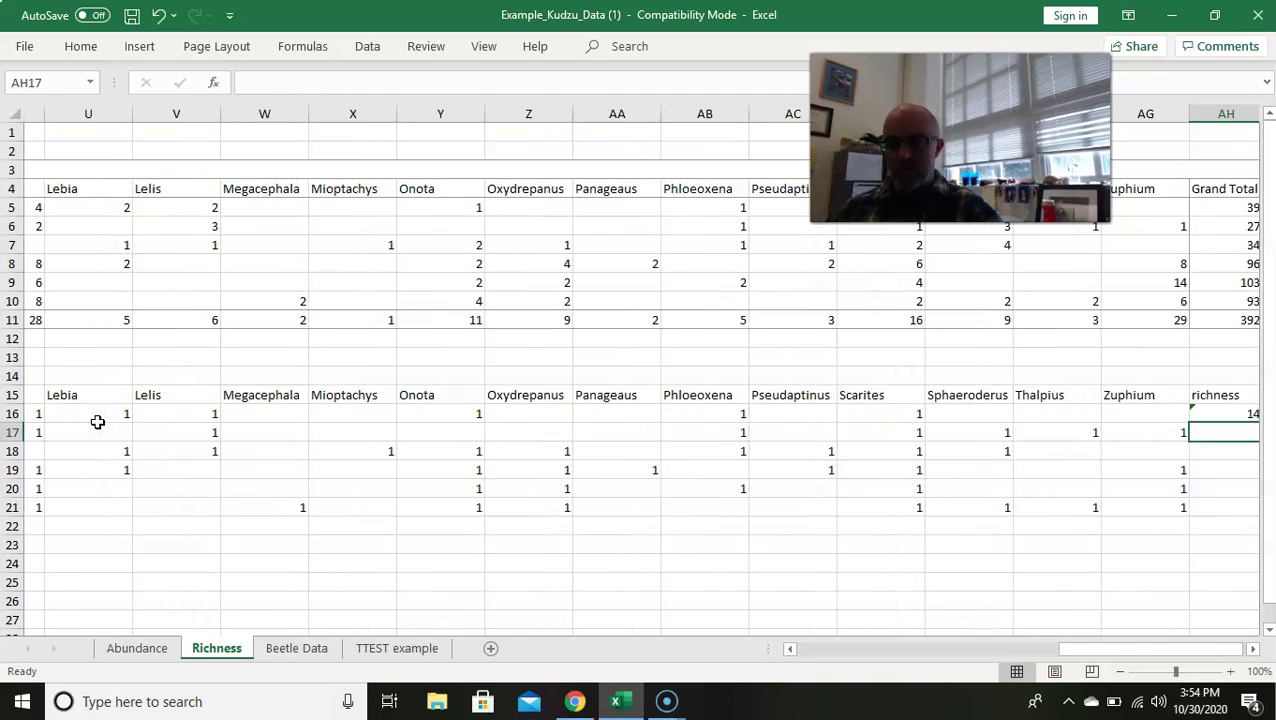
Fill the richness formula down to AH21 (14, 14, 17, 20, 18, 21) and select the richness table
key("Right")
key("Up")
key("Left")
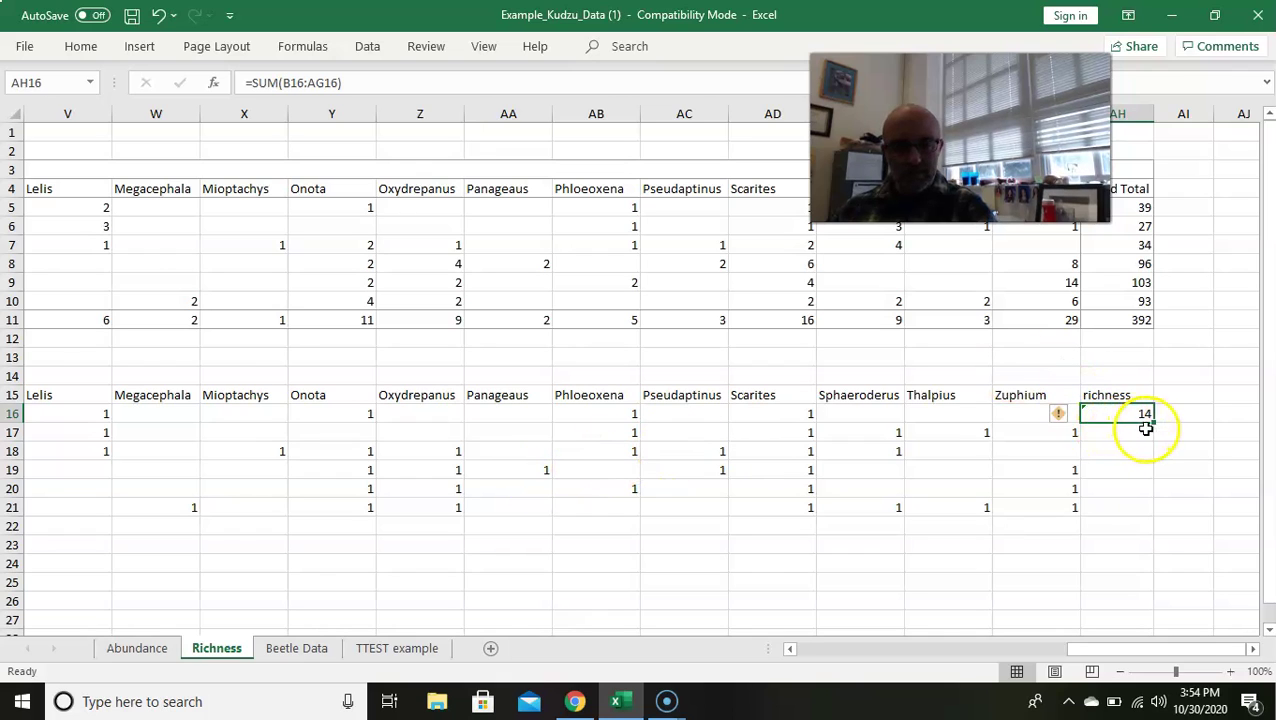
left_click_drag(1153, 422, 1157, 512)
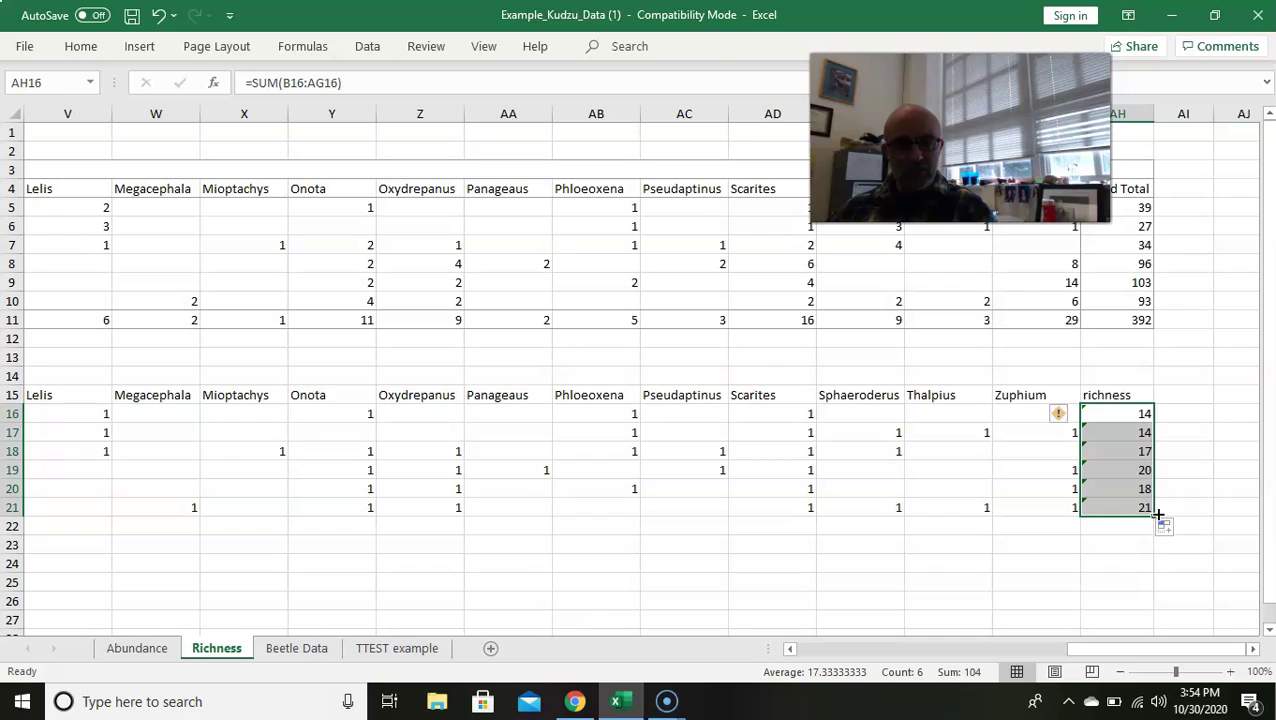
left_click(1187, 491)
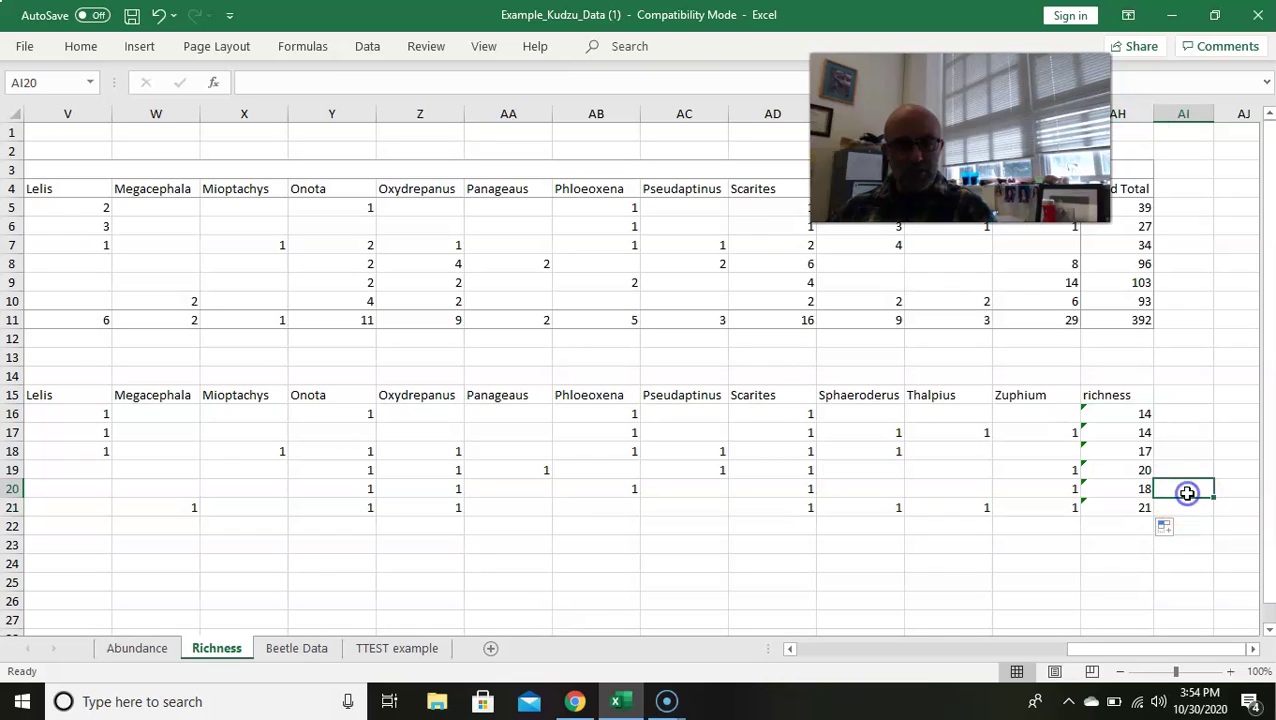
left_click_drag(1146, 511, 20, 396)
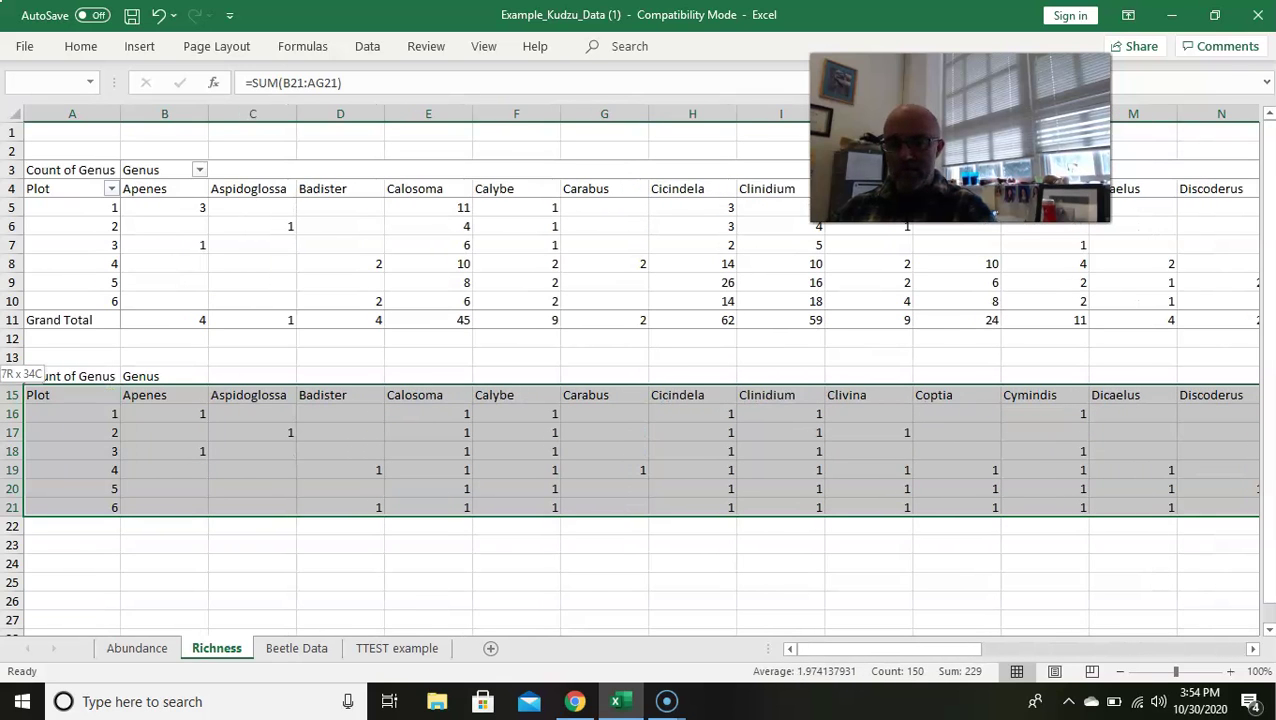
Copy the richness table and paste it at A17 on the TTEST example sheet
right_click(105, 432)
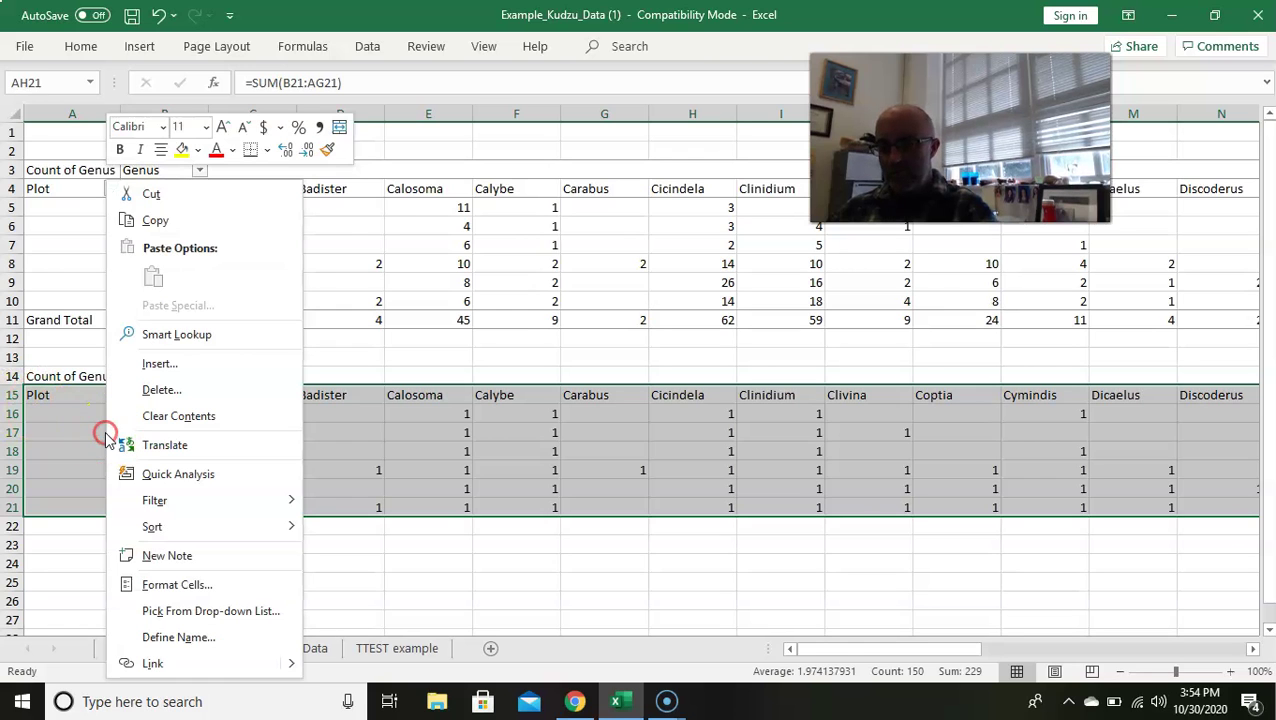
left_click(191, 232)
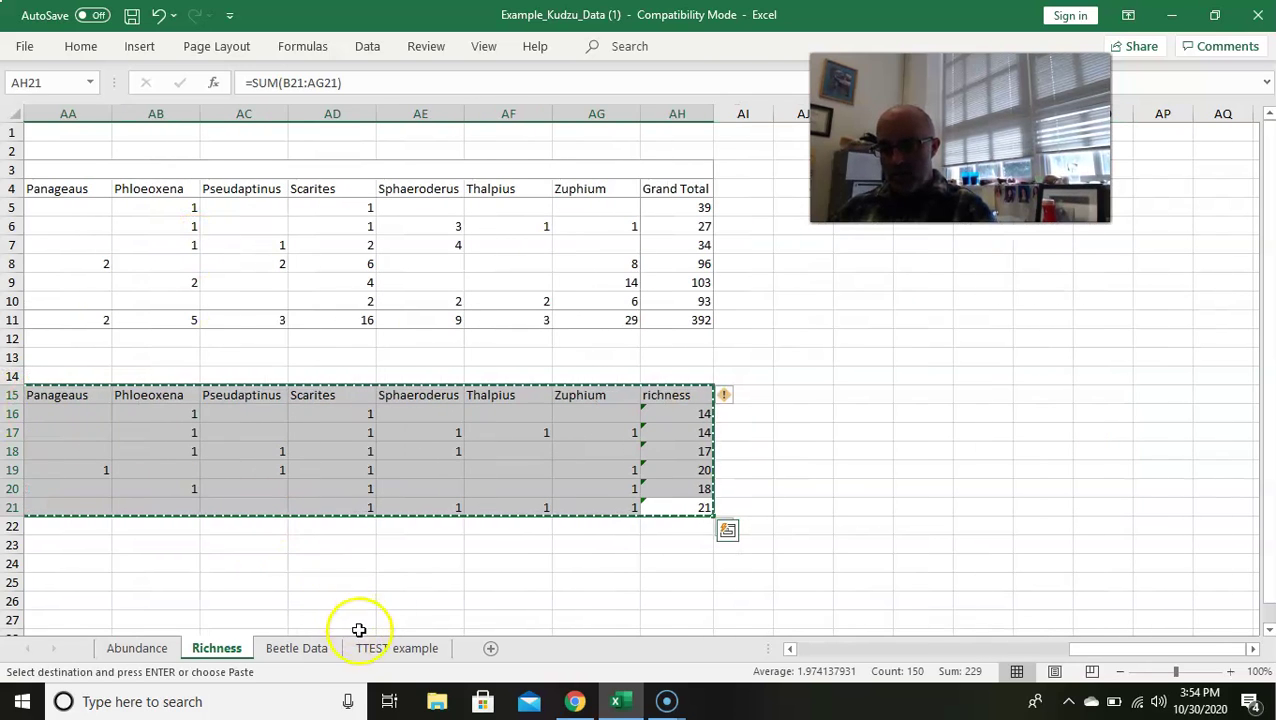
left_click(398, 648)
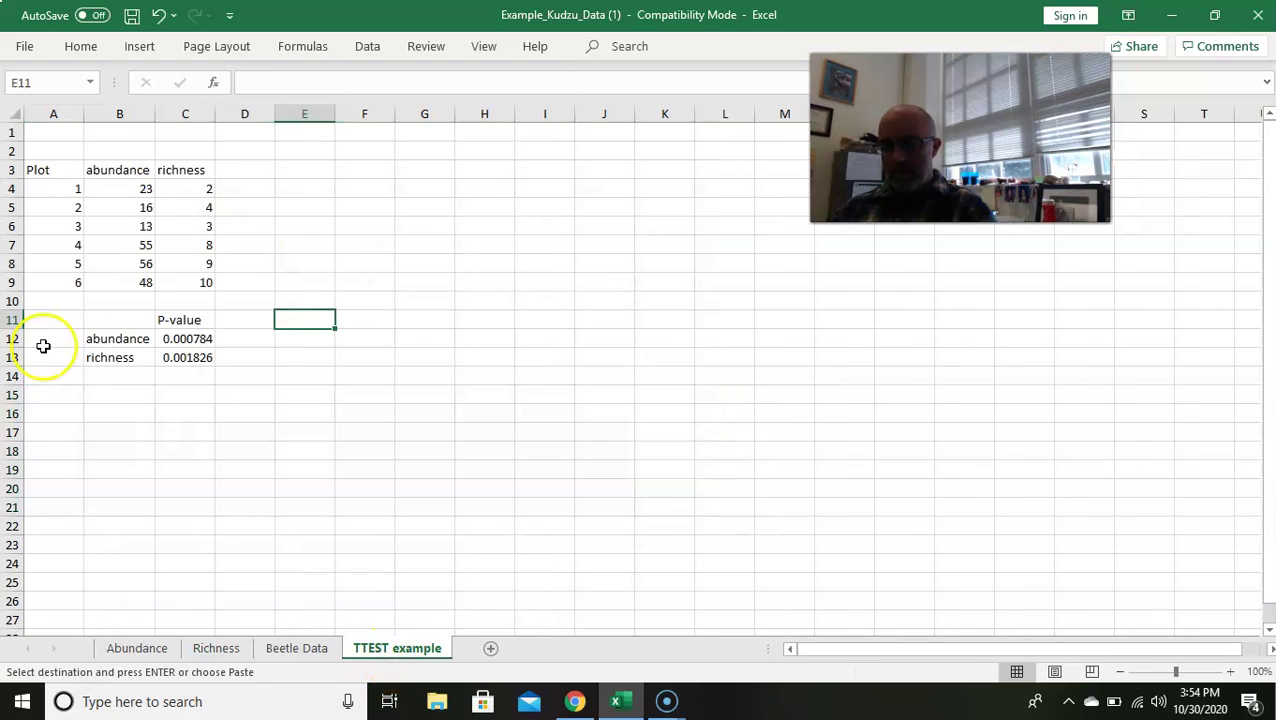
left_click(47, 430)
right_click(47, 430)
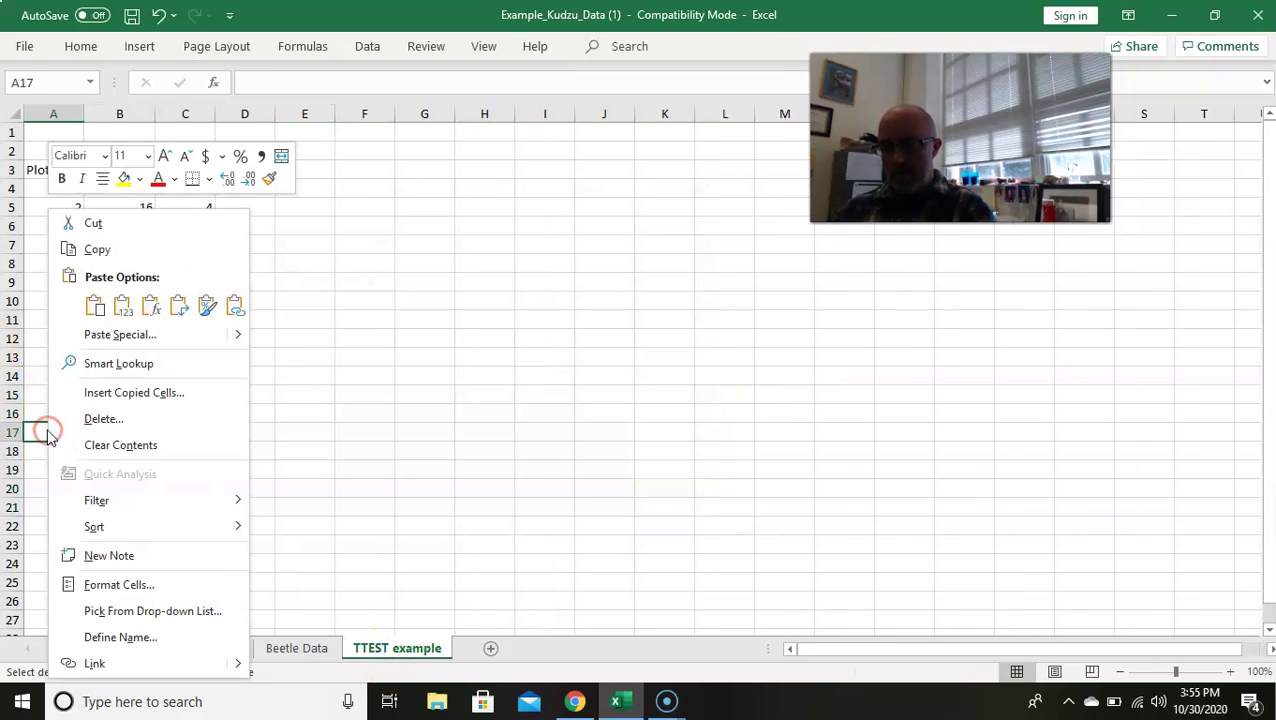
left_click(118, 307)
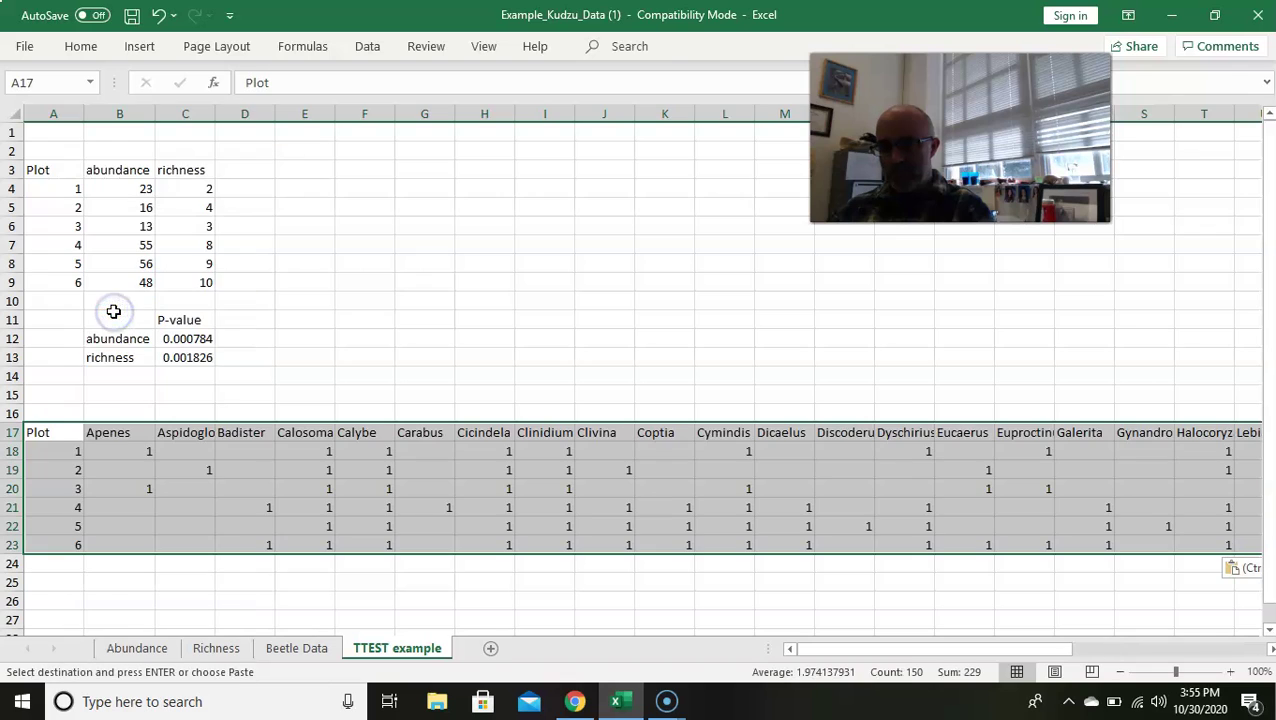
Delete the pasted genus columns, shifting the remaining cells left
left_click(113, 416)
key("Escape")
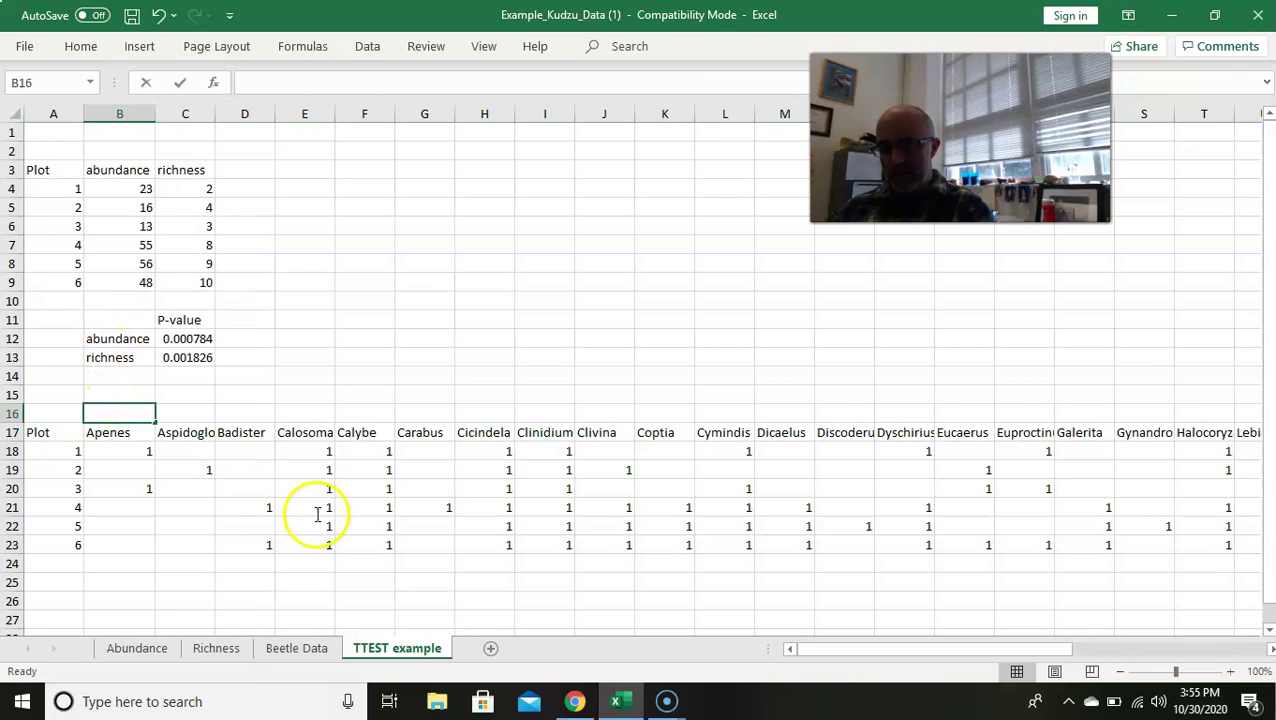
left_click(166, 413)
left_click_drag(128, 413, 1011, 541)
right_click(990, 519)
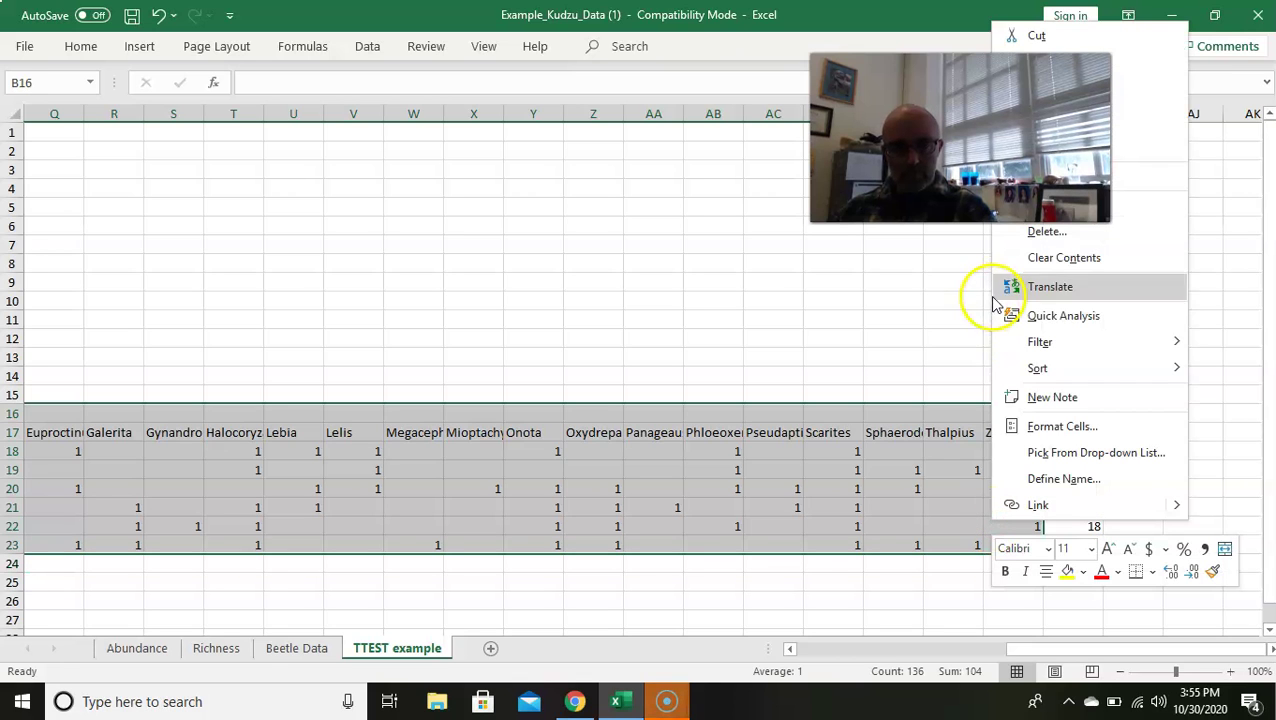
left_click(1049, 232)
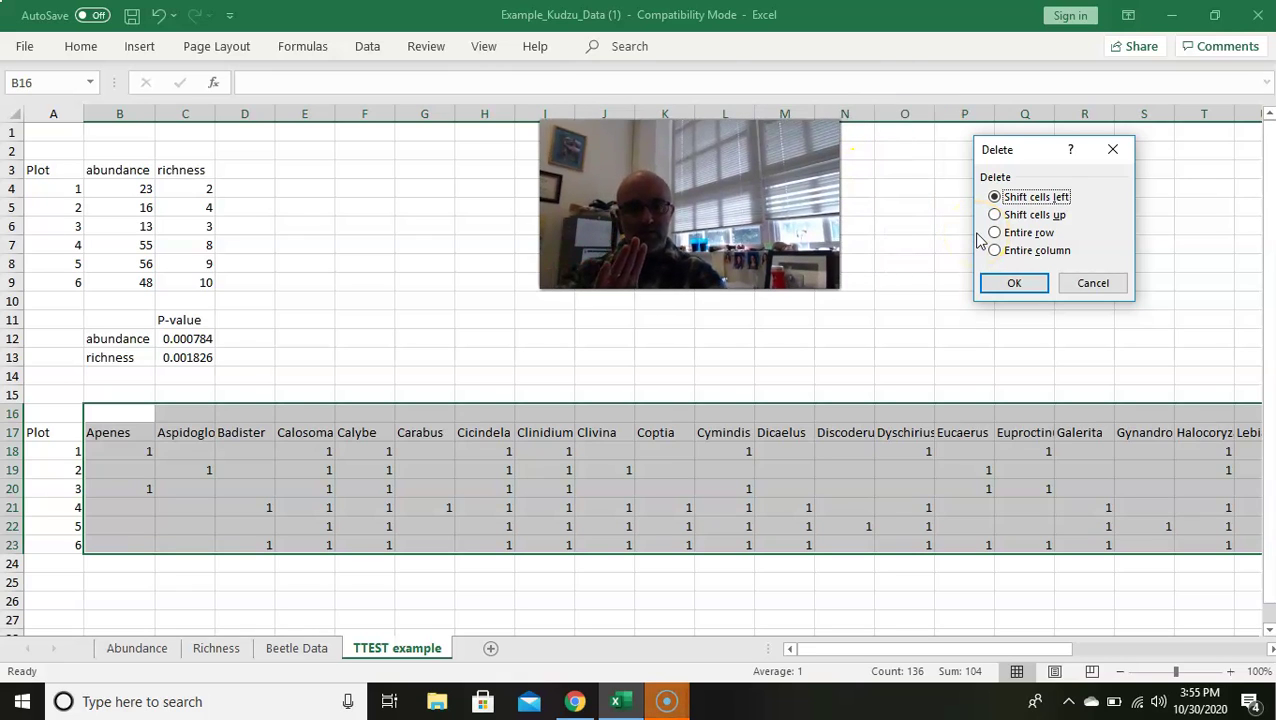
left_click(1013, 283)
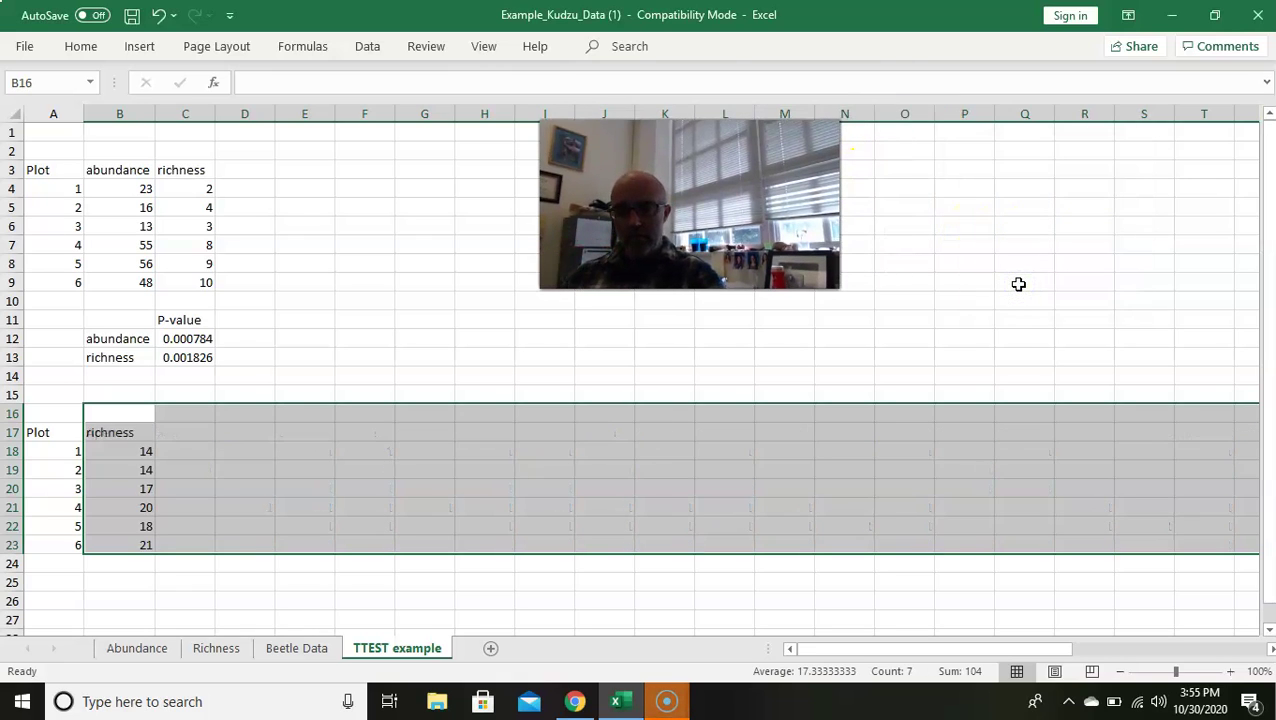
left_click(428, 469)
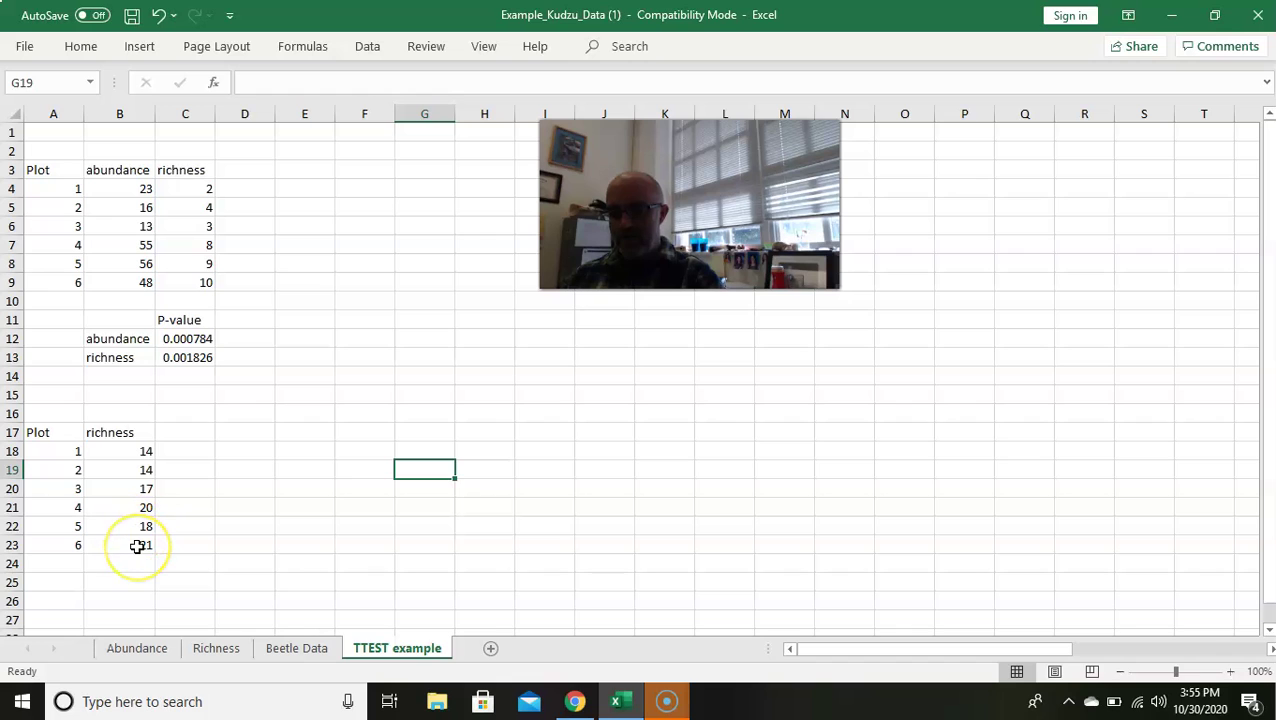
Copy the Abundance sheet's B5:B10 plot totals into C18 on TTEST example
left_click(160, 648)
left_click(144, 207)
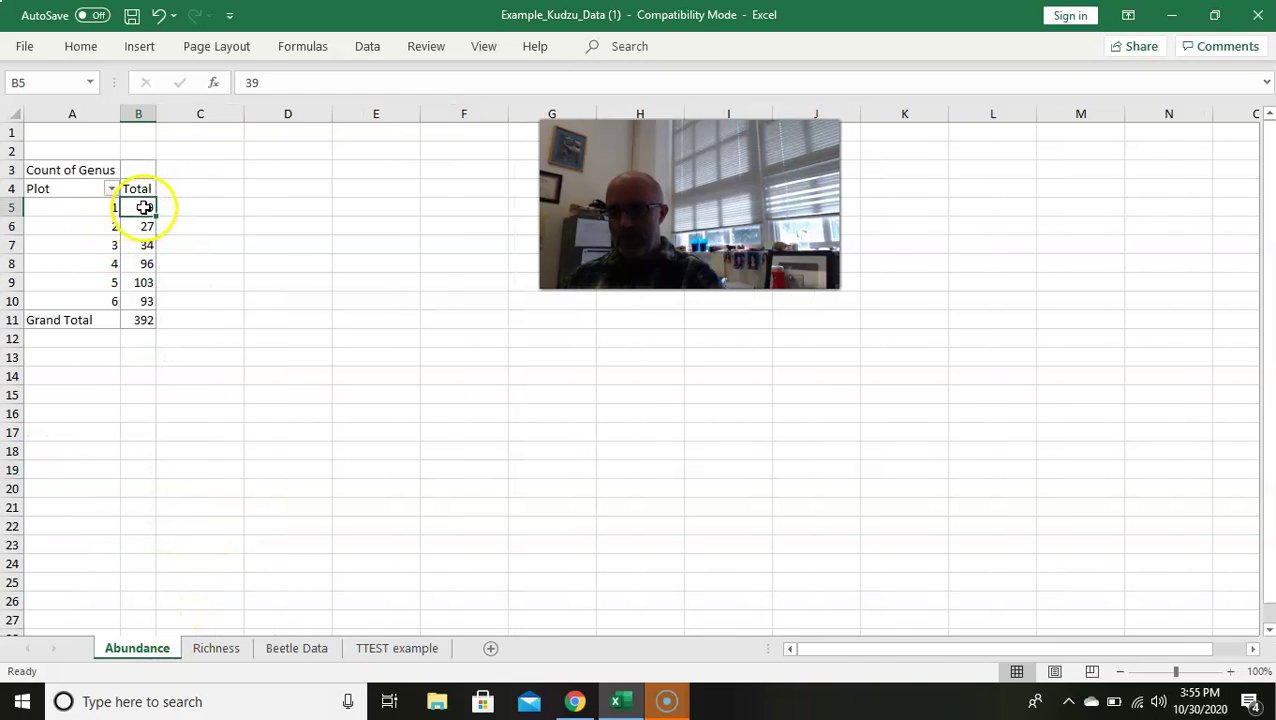
left_click_drag(144, 207, 143, 300)
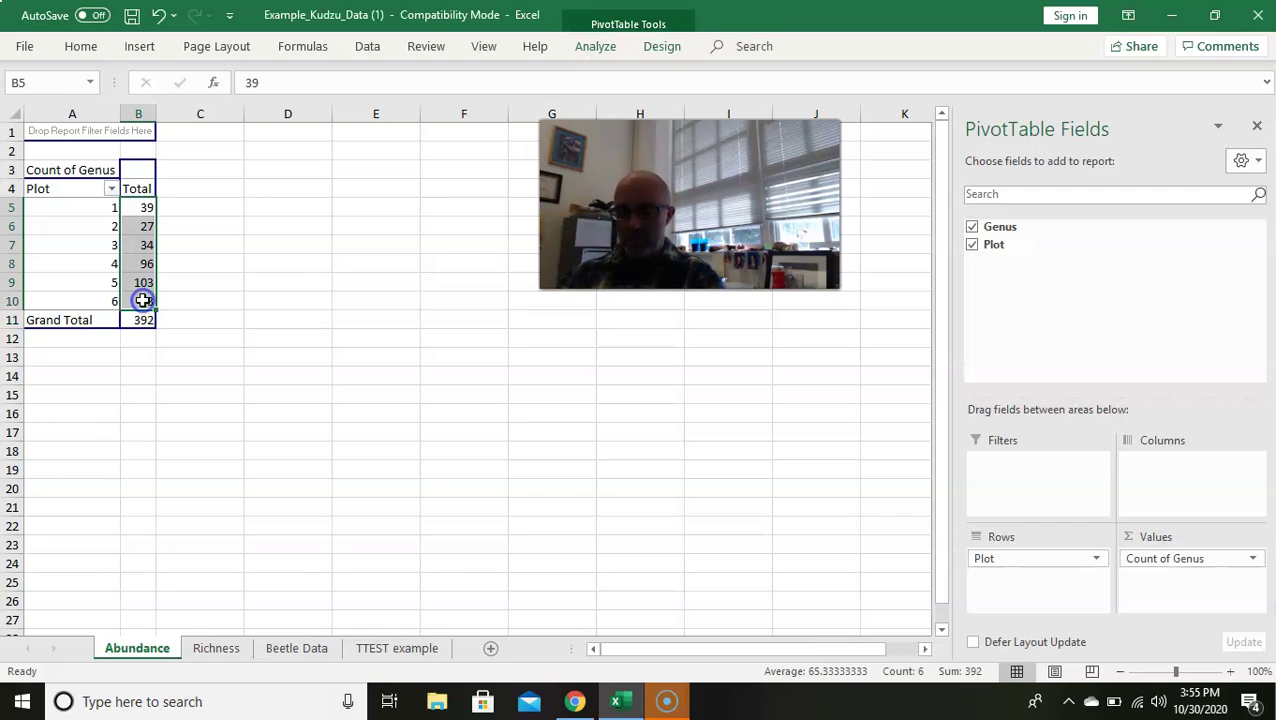
key("ctrl+c")
left_click(380, 648)
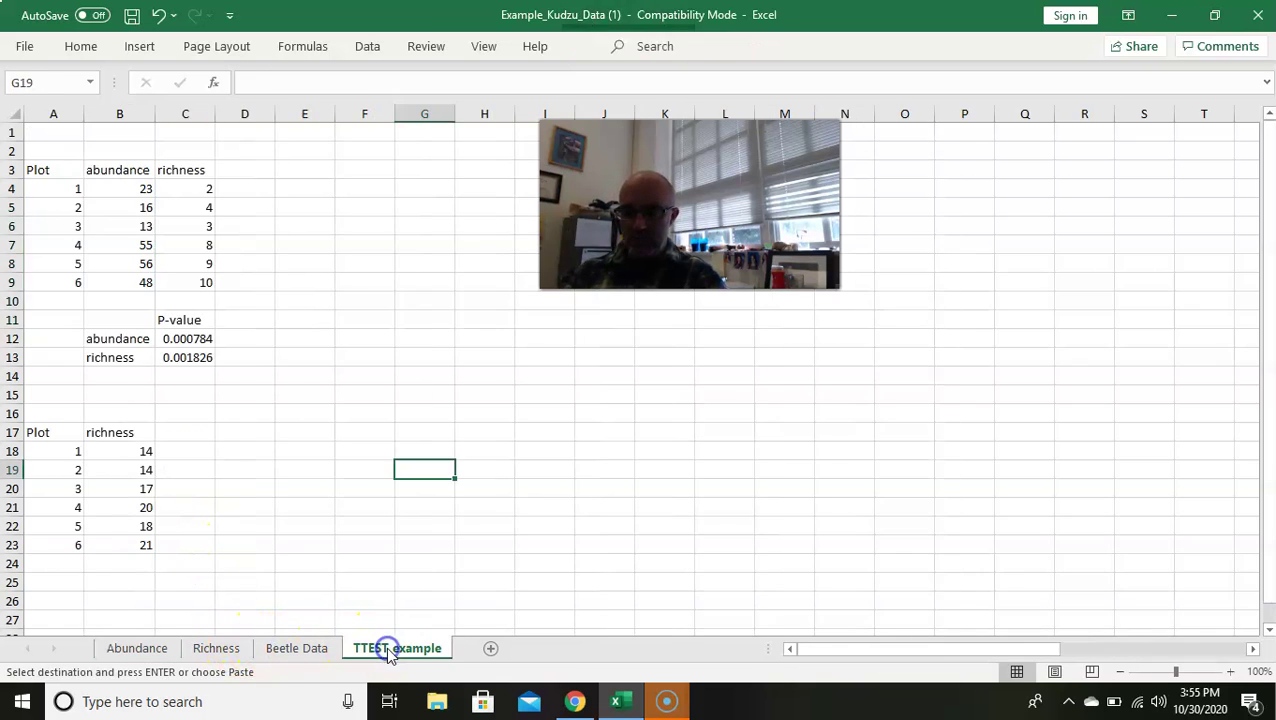
left_click(172, 447)
key("ctrl+v")
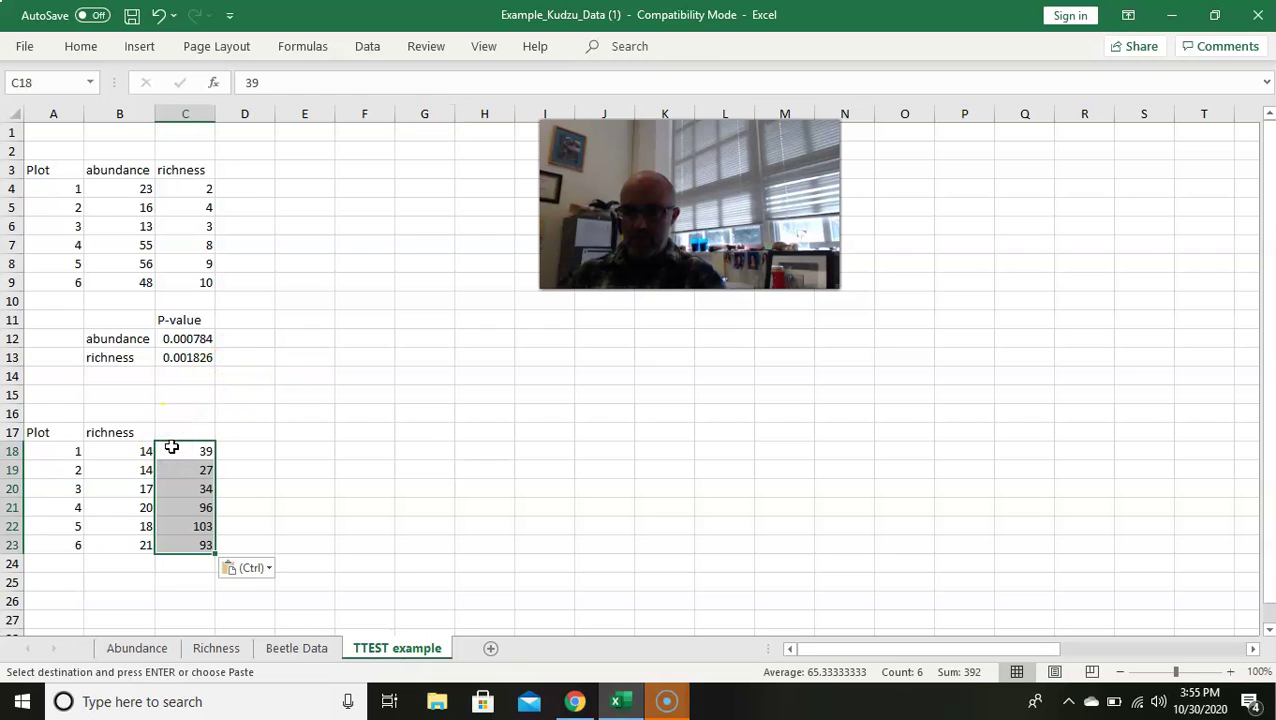
Type the header 'abundance' in C17 above the pasted totals
left_click(251, 432)
left_click(188, 433)
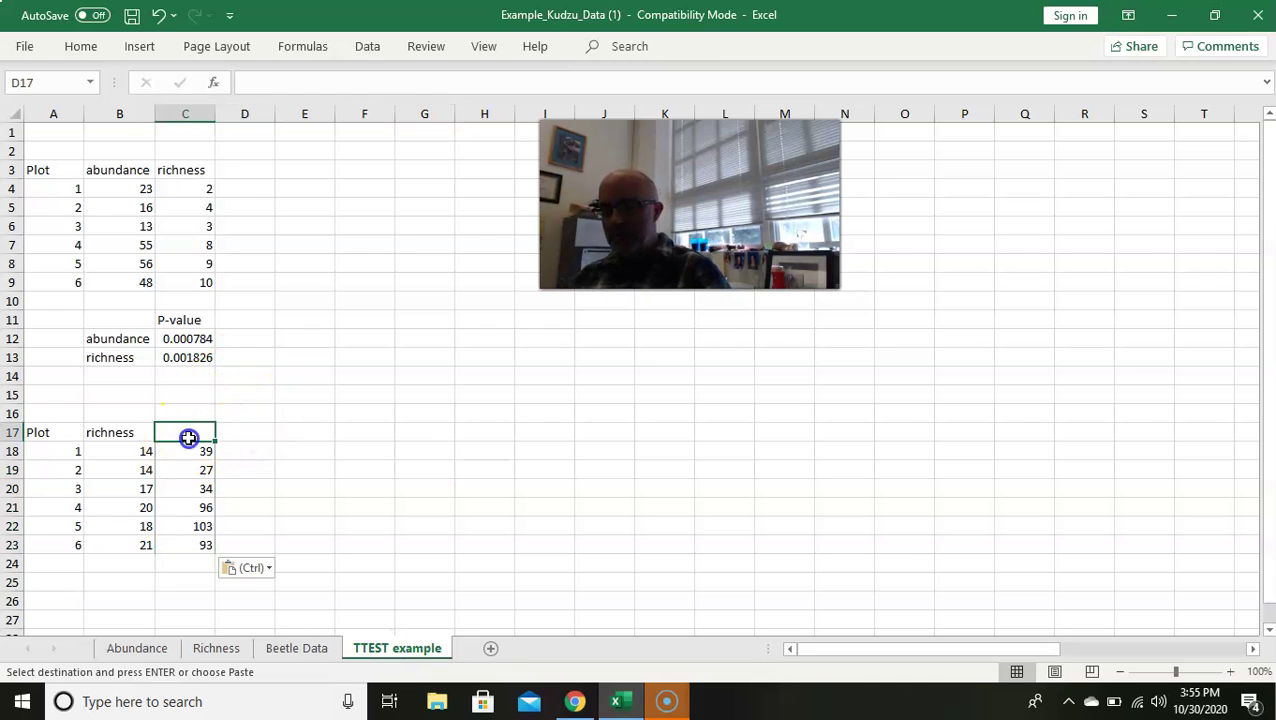
type("abun")
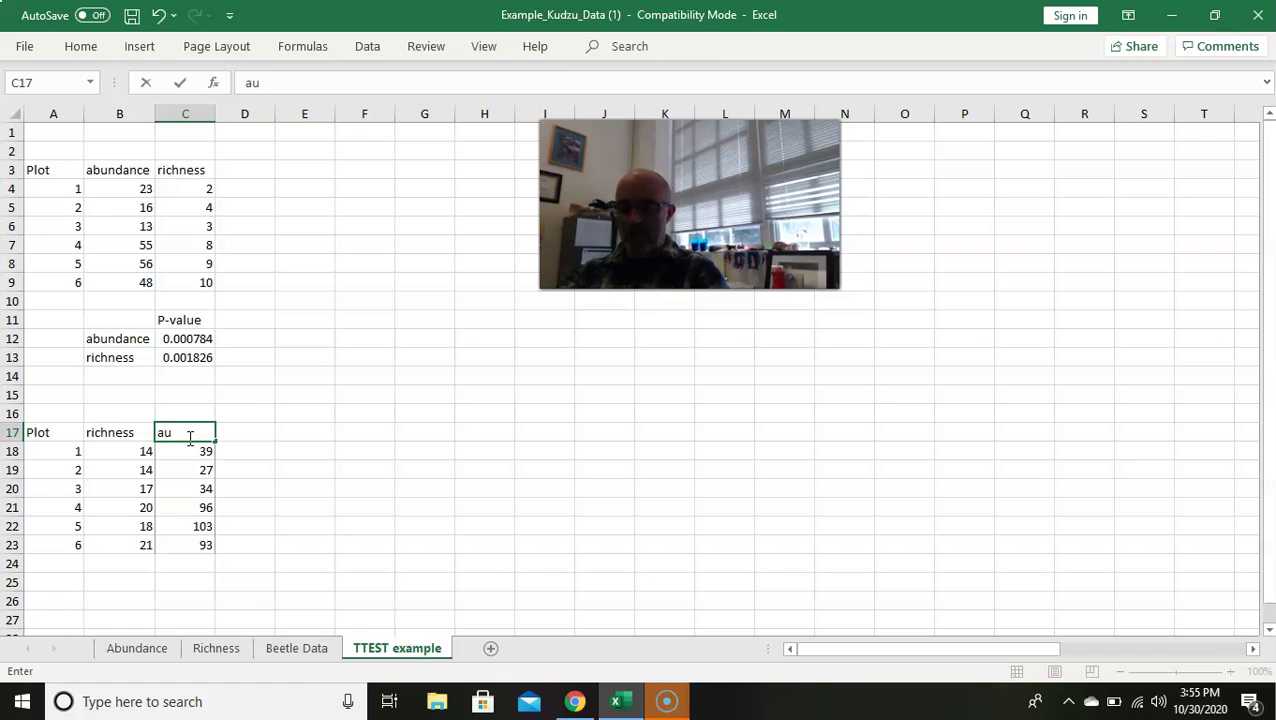
type("dance")
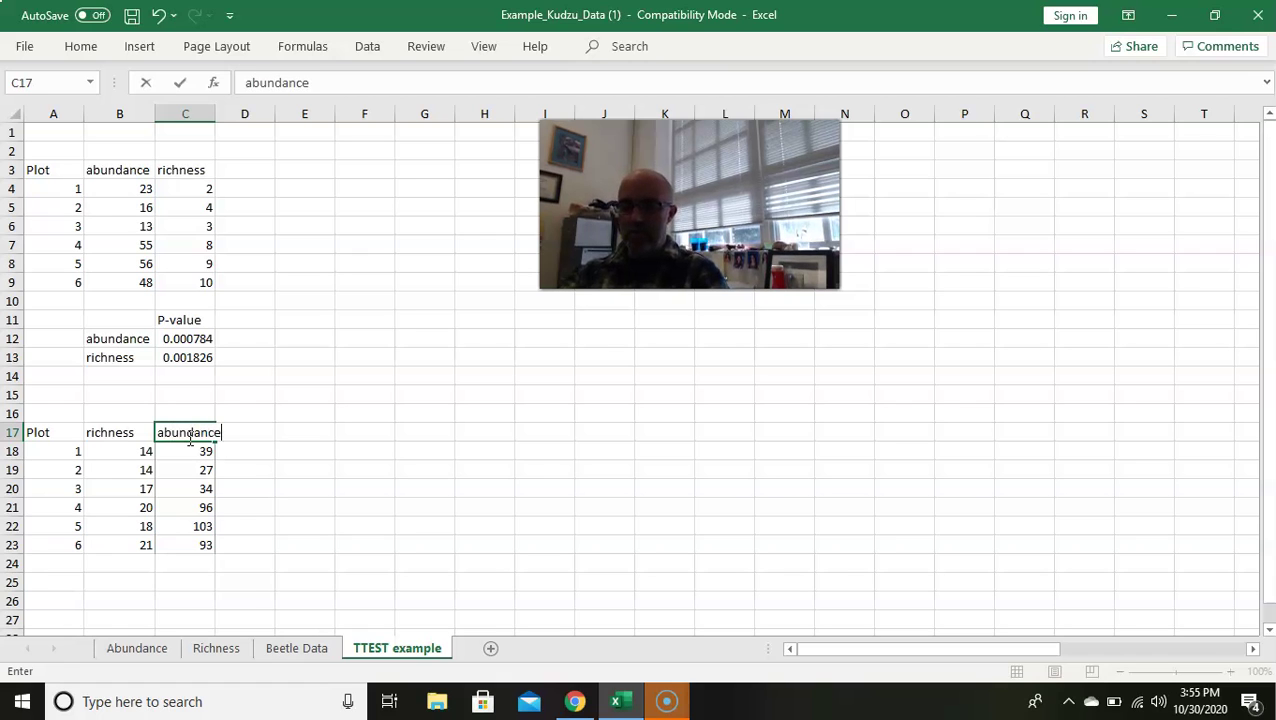
left_click(285, 437)
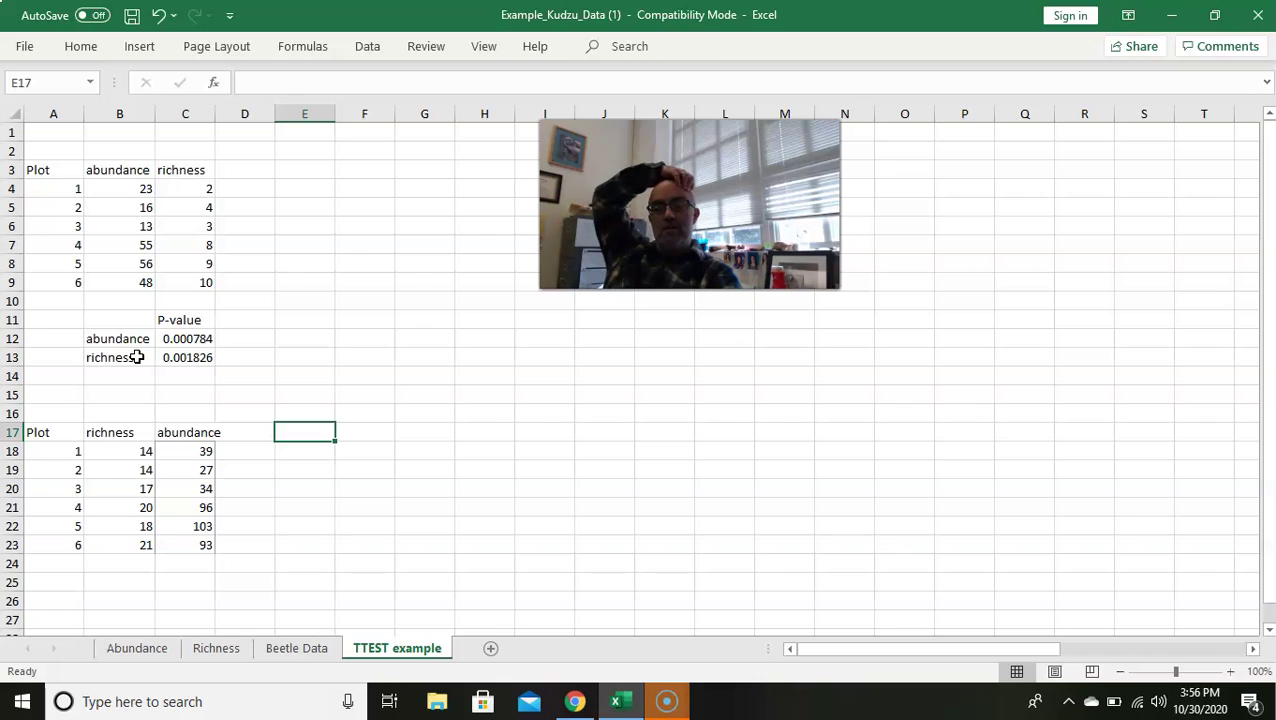
Clear the newly pasted plot, richness and abundance table
left_click_drag(55, 410, 217, 556)
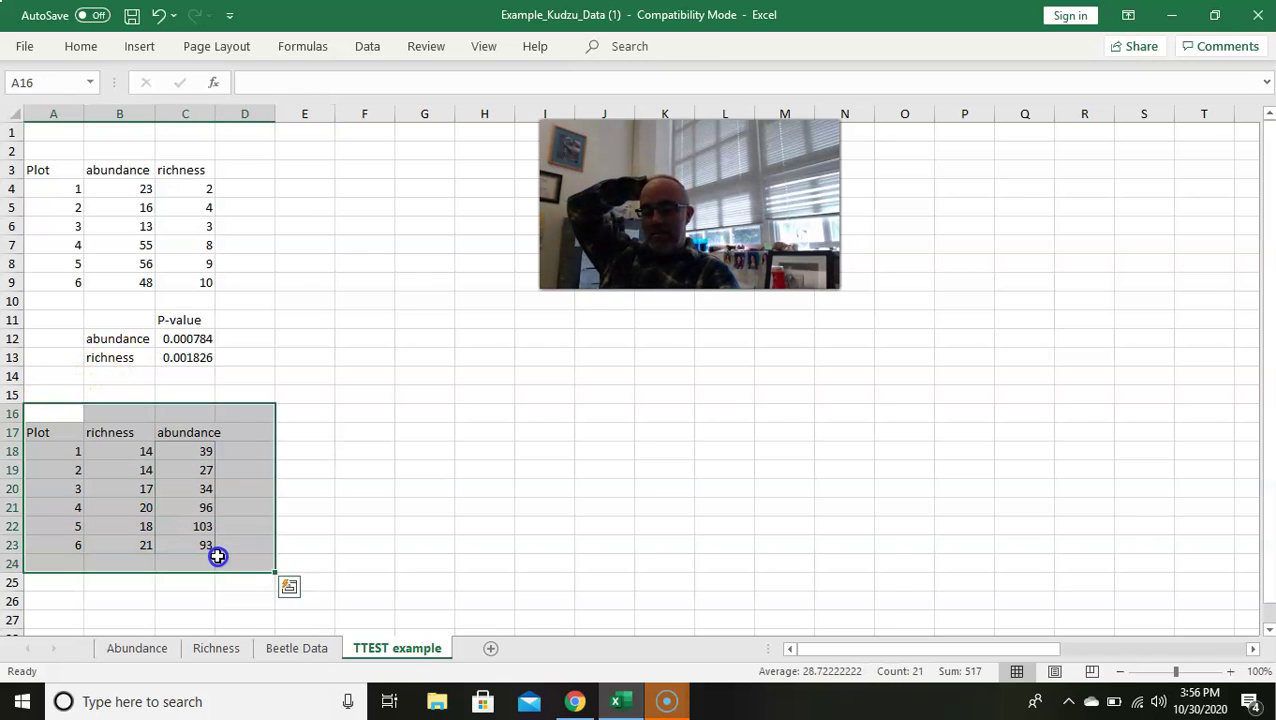
key("Delete")
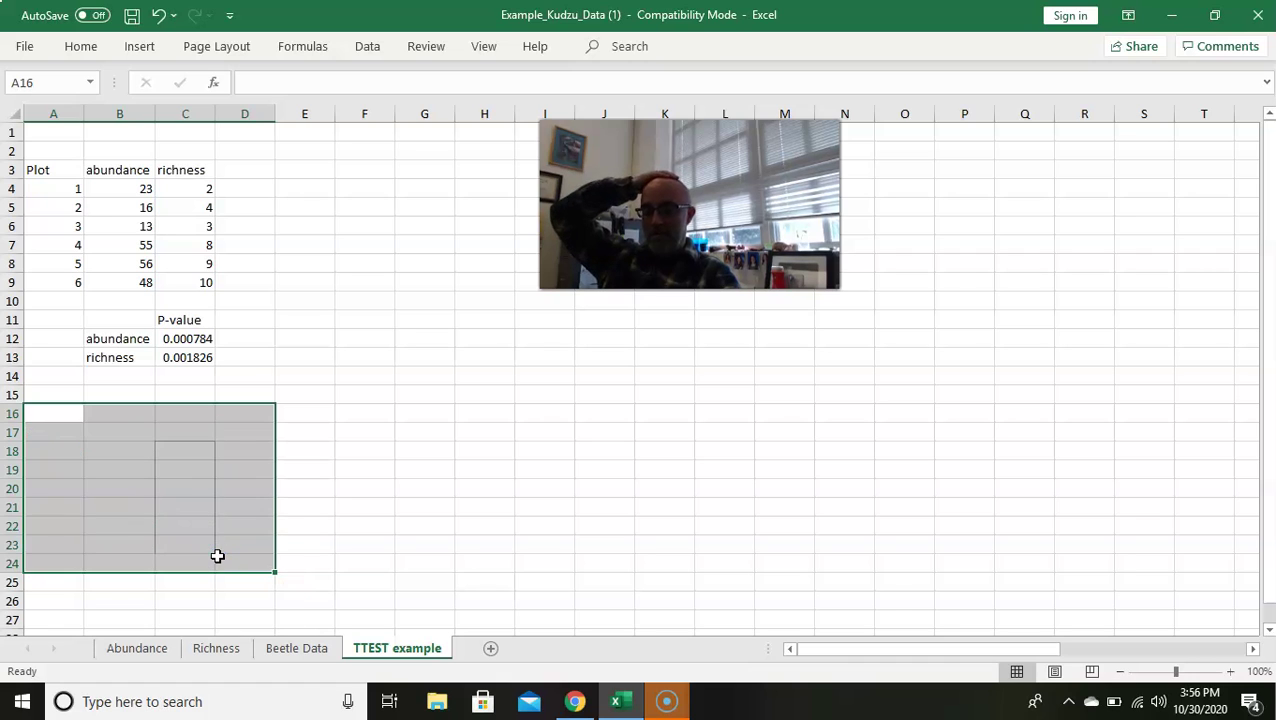
left_click(199, 211)
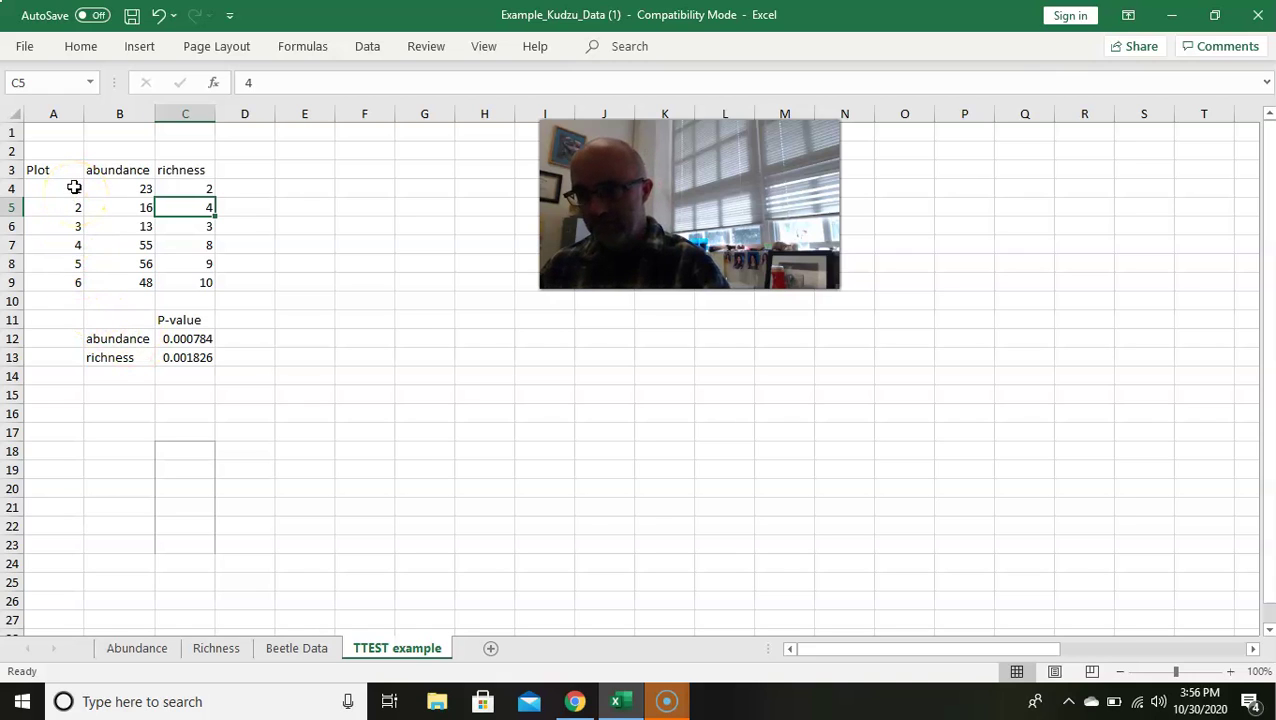
left_click_drag(75, 193, 74, 225)
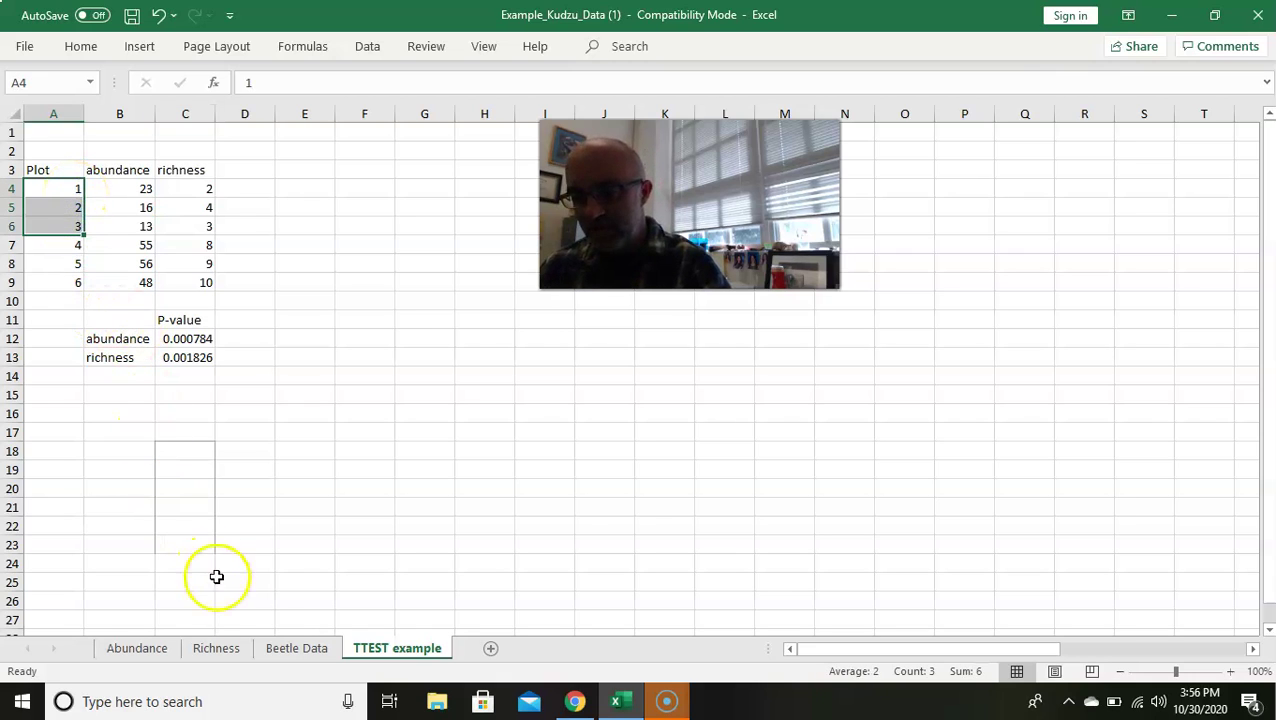
Compare the abundance values of plots 1–3 and plots 4–6 on the TTEST example sheet
left_click(287, 648)
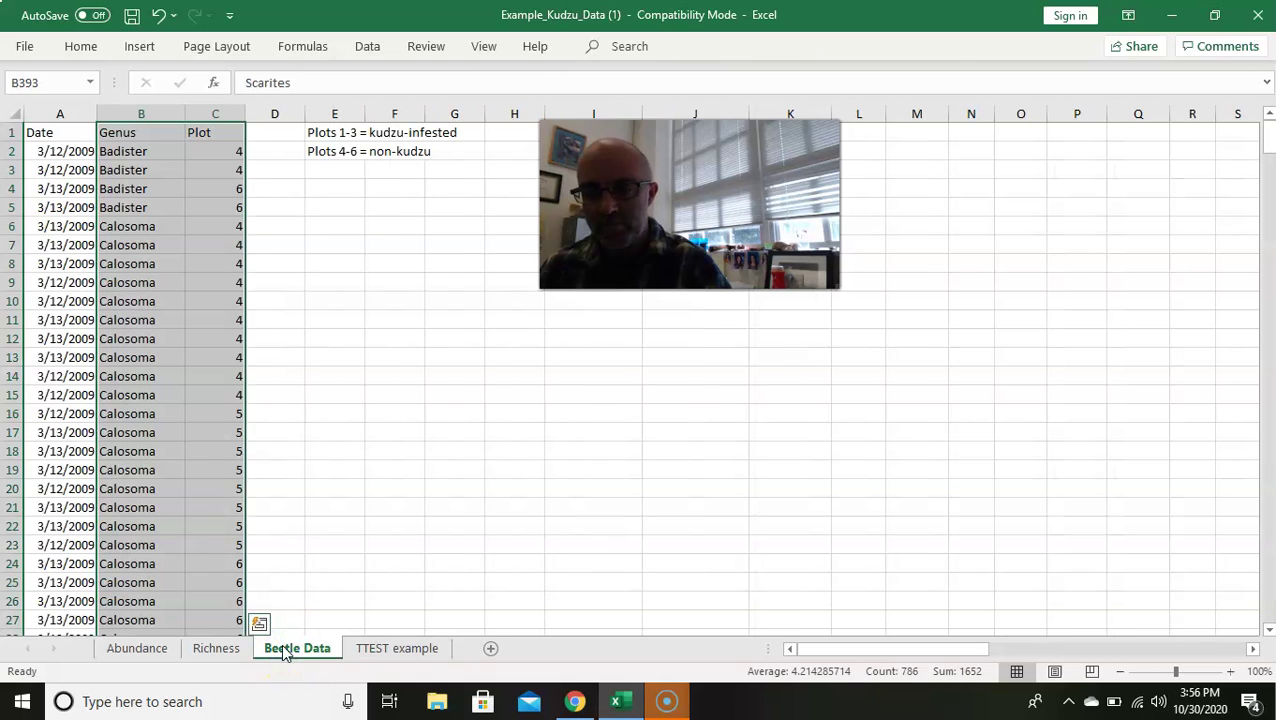
left_click(410, 648)
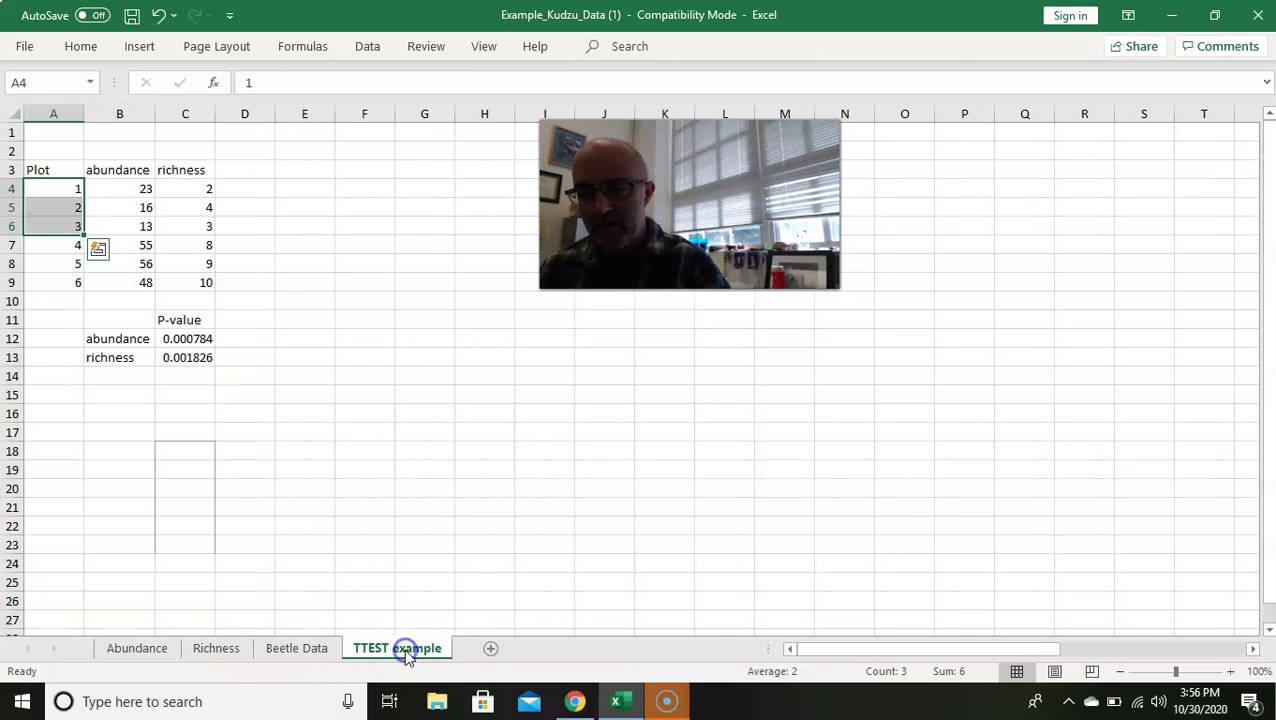
left_click(344, 425)
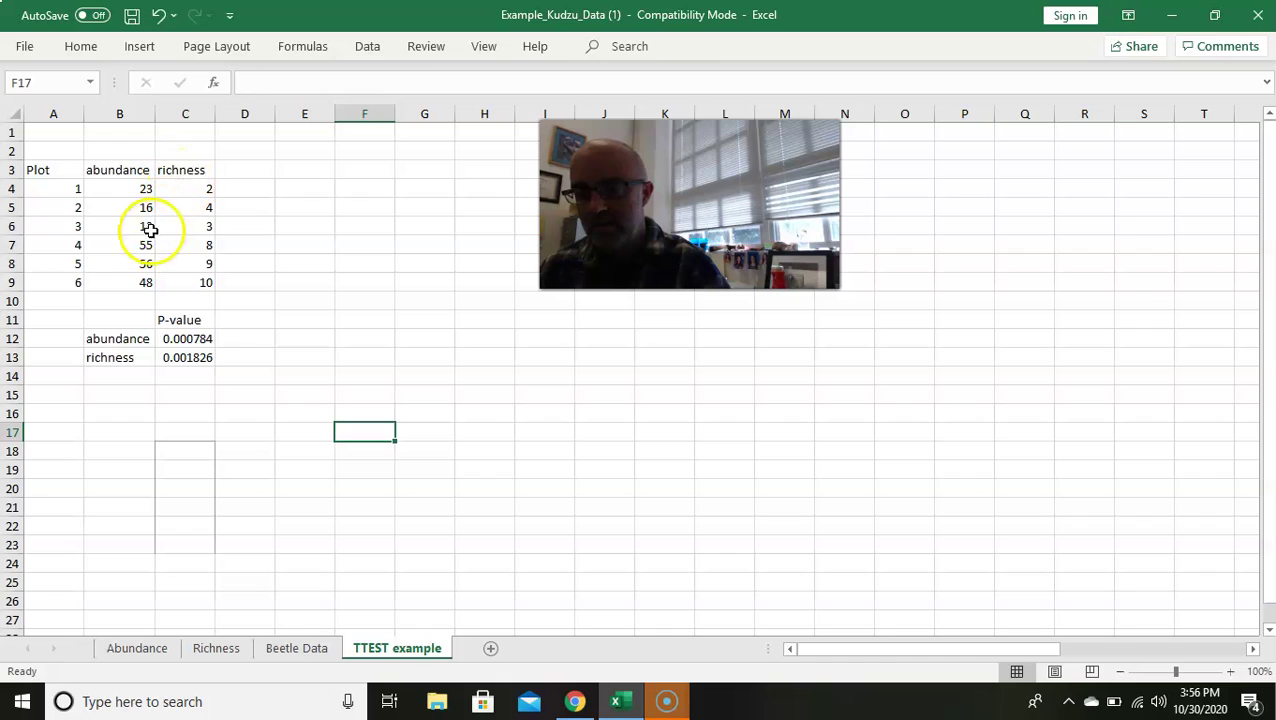
left_click_drag(146, 244, 146, 283)
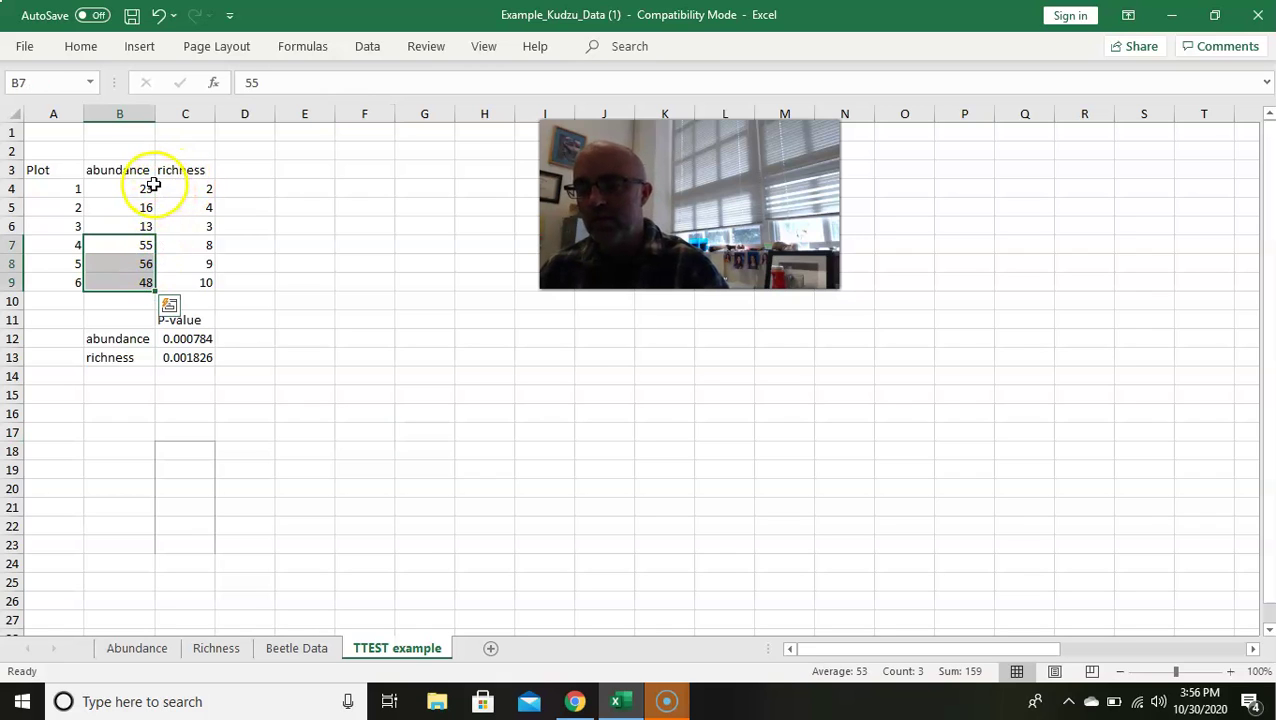
left_click_drag(146, 189, 141, 276)
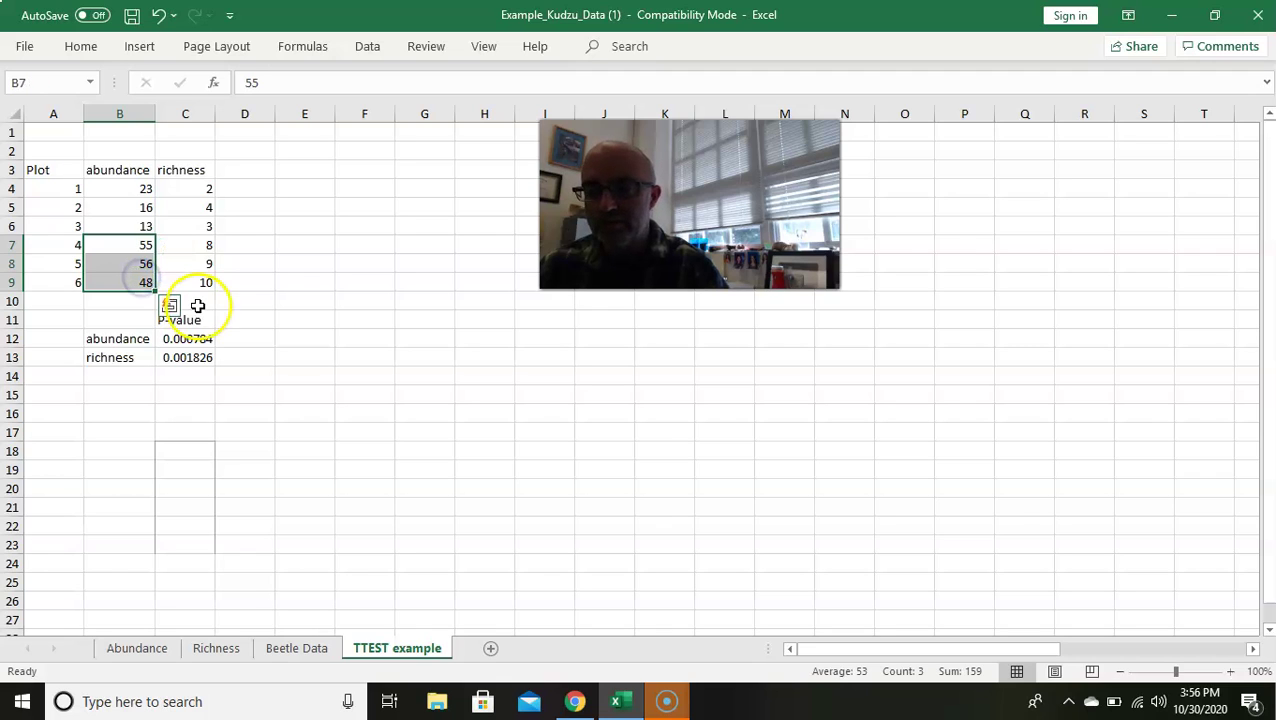
left_click(245, 323)
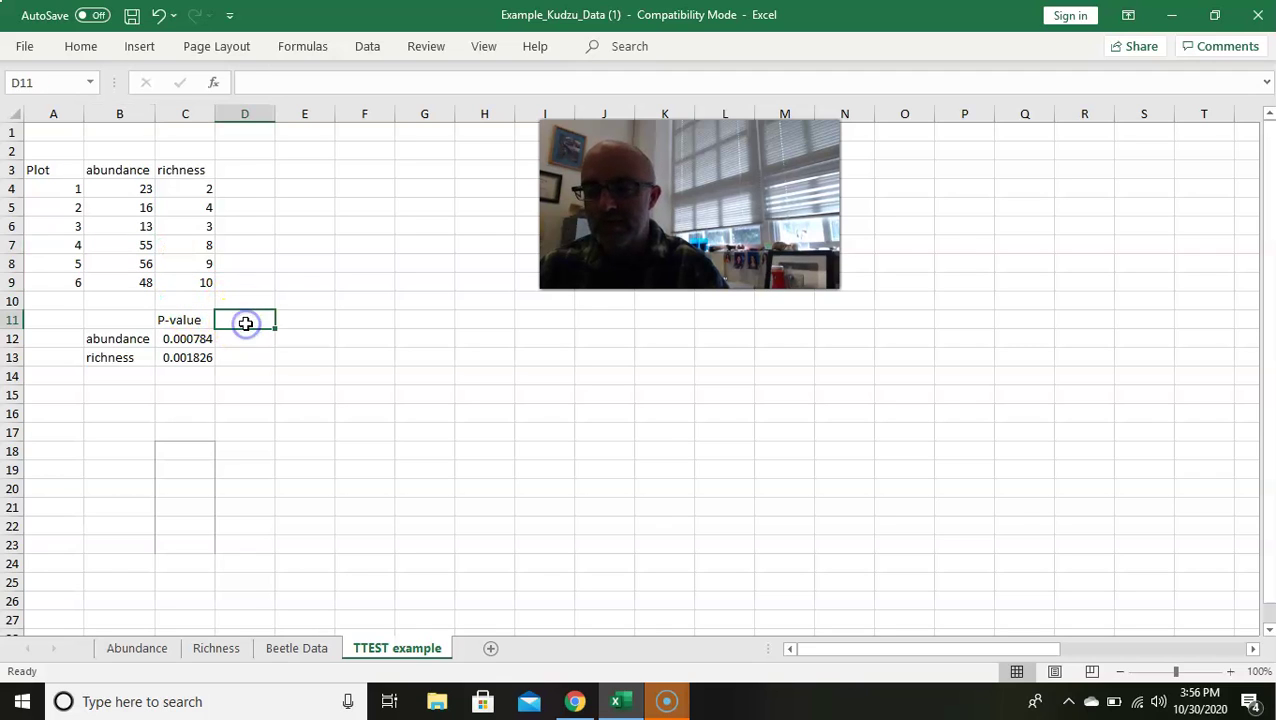
left_click(311, 322)
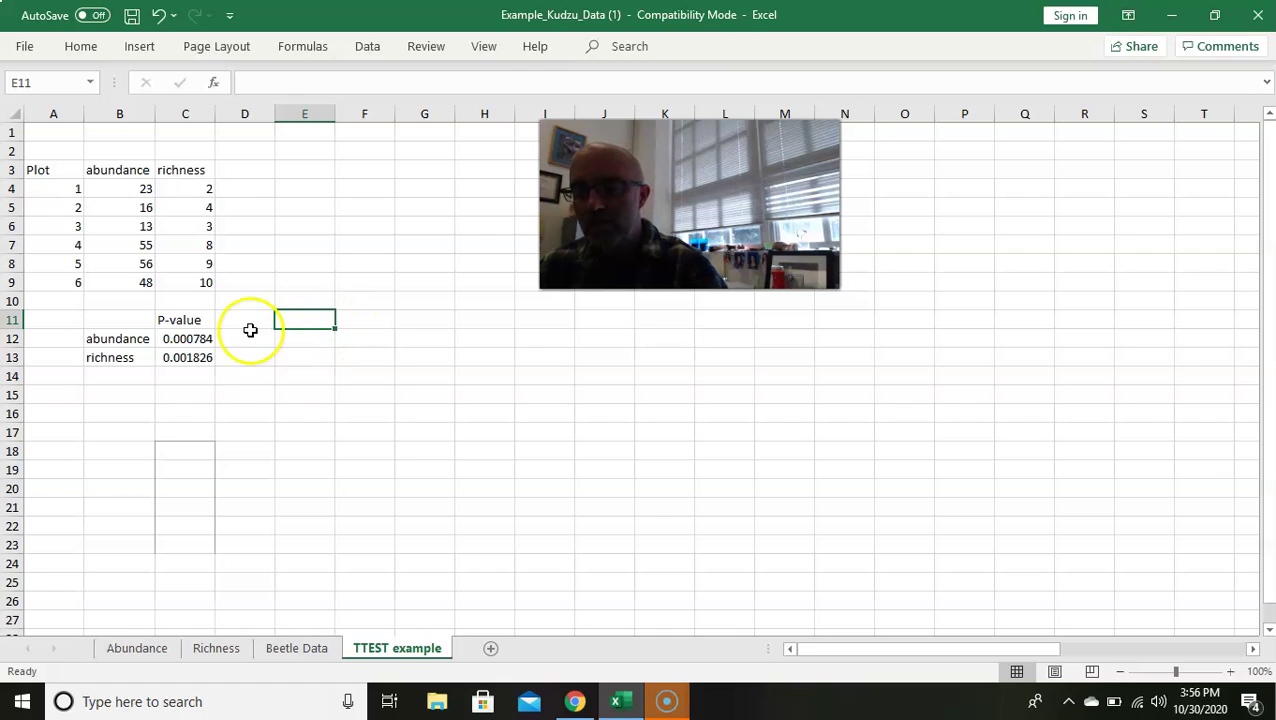
Erase the old p-value table in B10:C15
left_click(118, 308)
left_click_drag(118, 308, 181, 387)
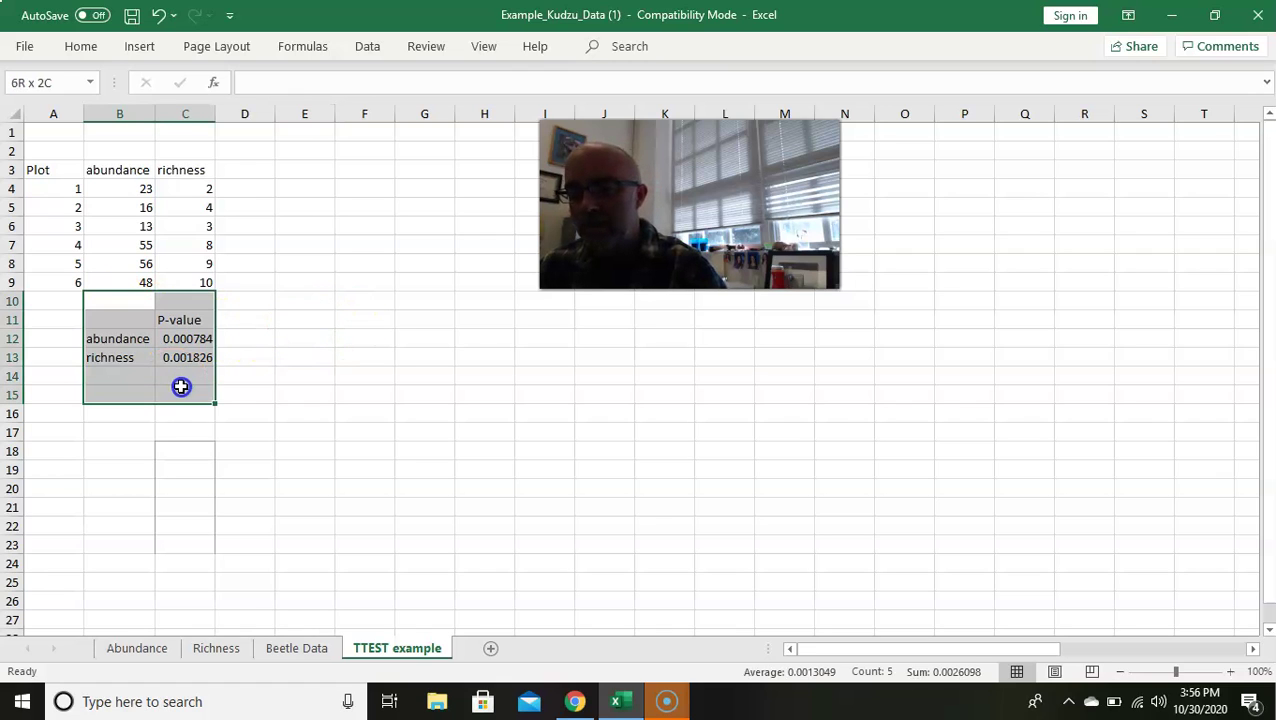
key("Delete")
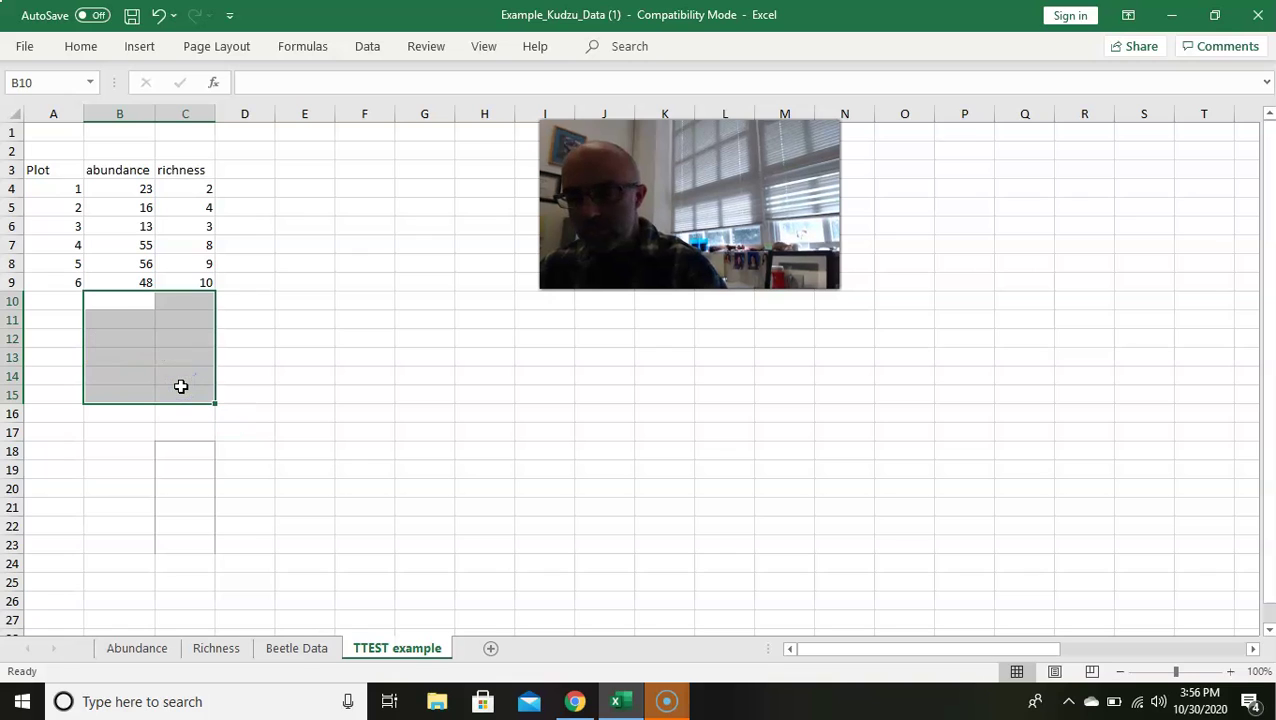
left_click(101, 331)
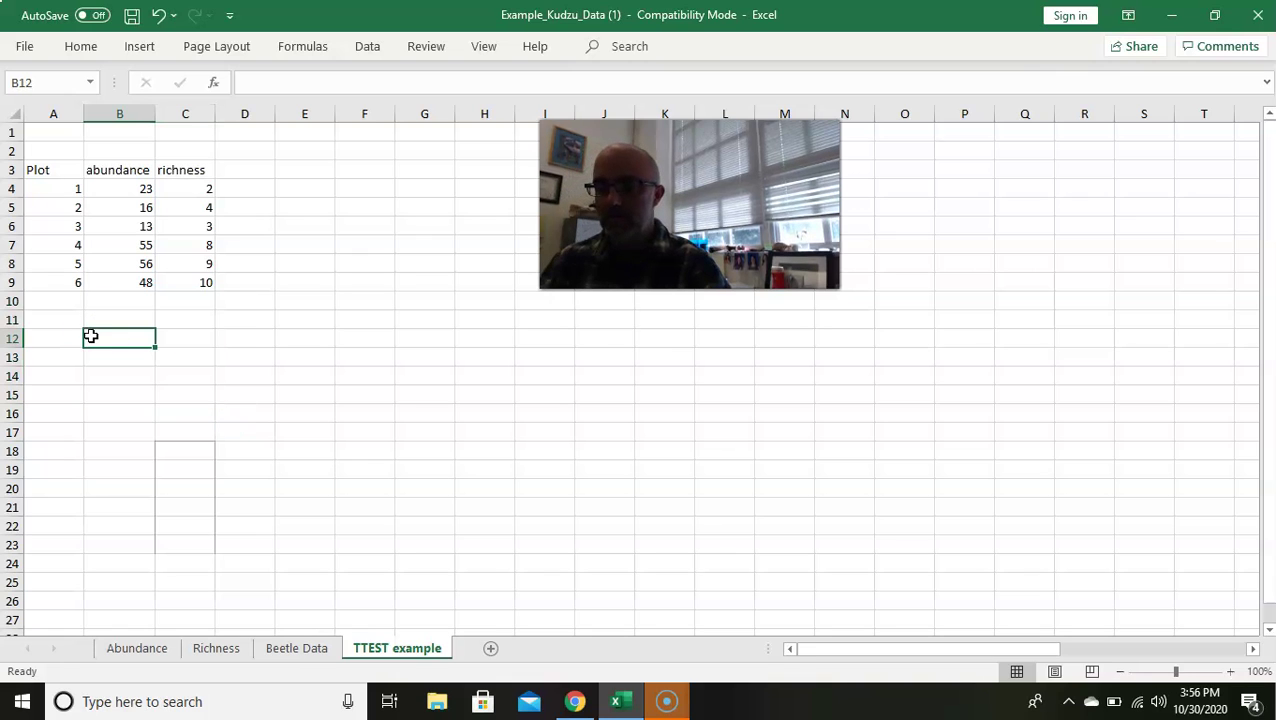
Label B12 'abundance' and B13 'richness'
type("abundance")
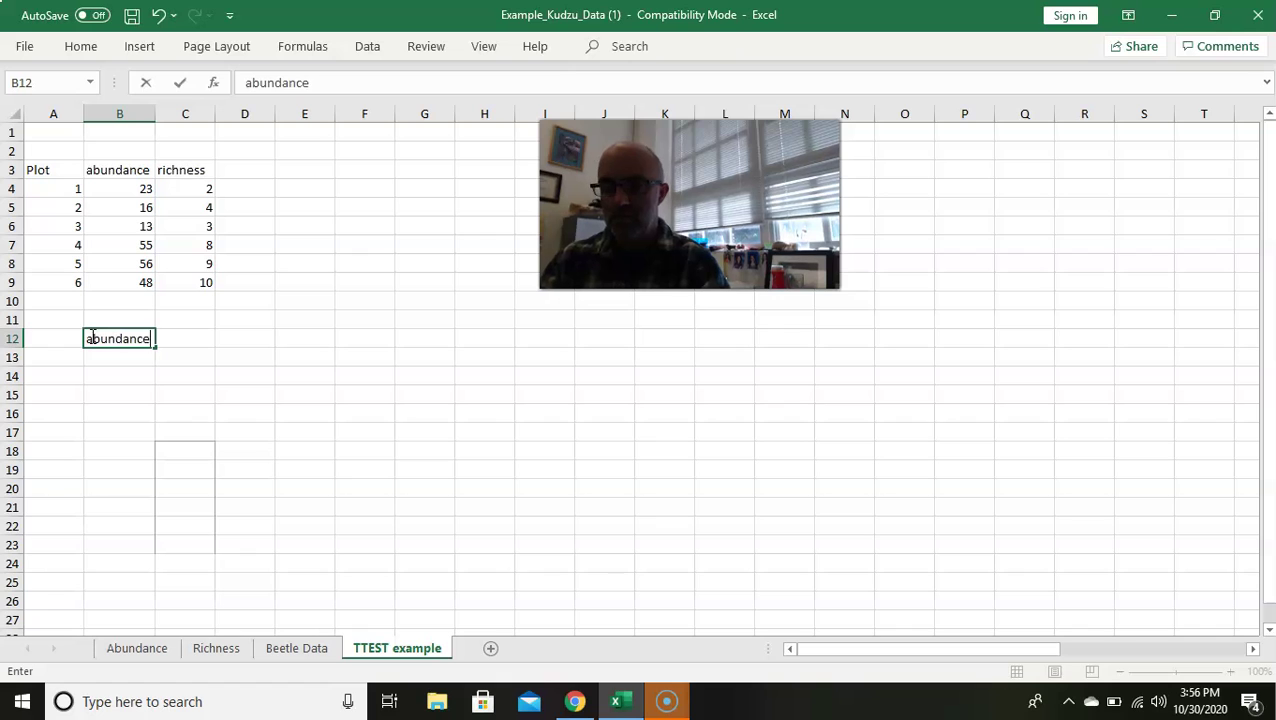
key("Return")
type("richness")
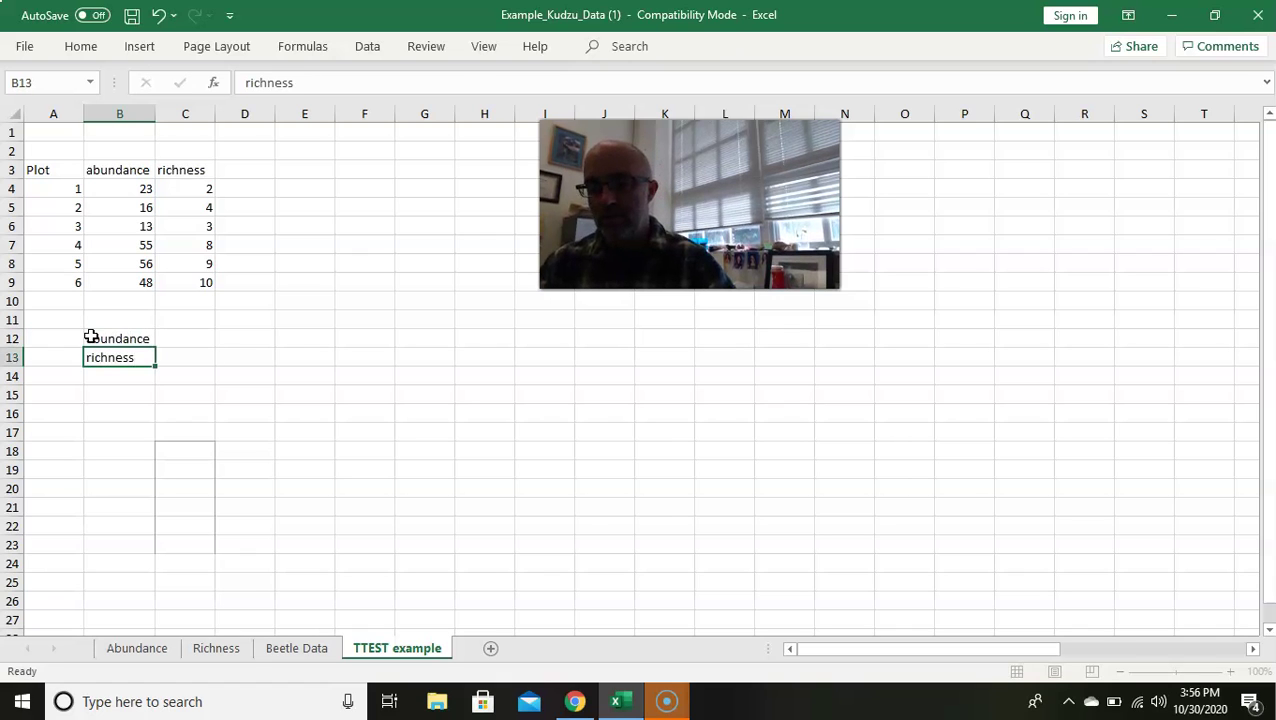
key("Tab")
key("Up")
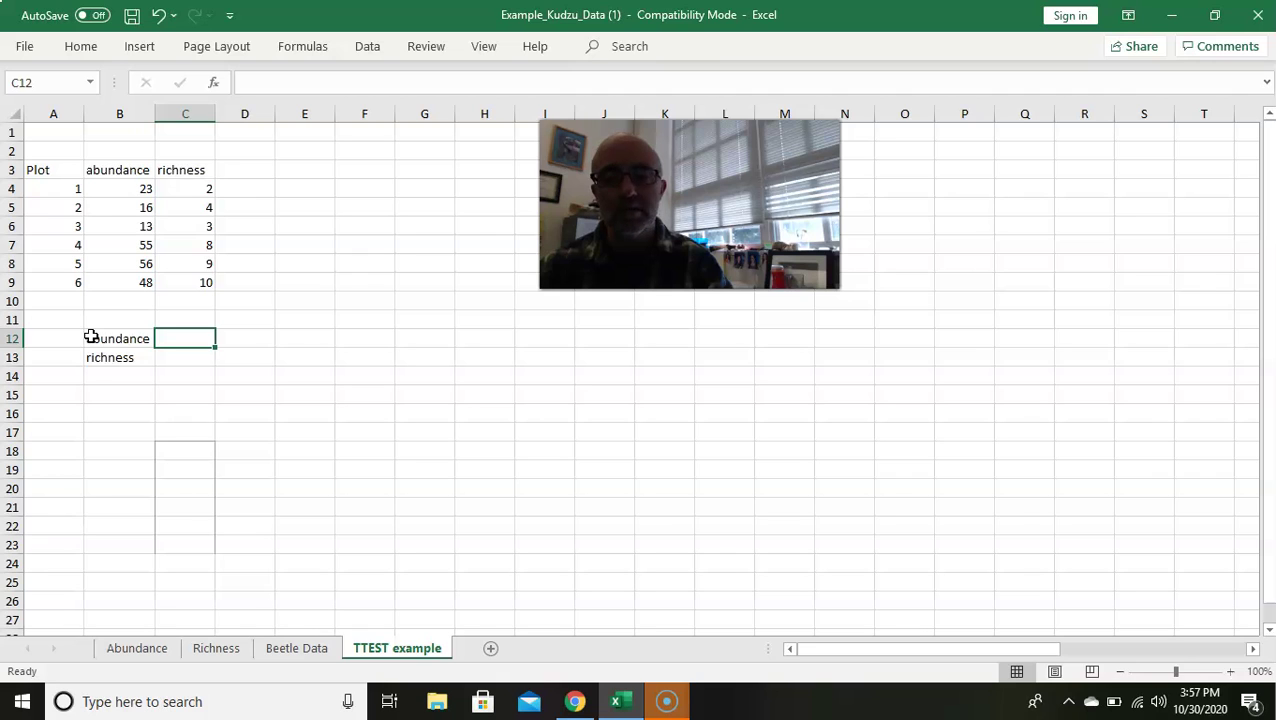
Enter =T.TEST(B4:B6,B7:B9,2,2) in C12, returning 0.000784
type("=")
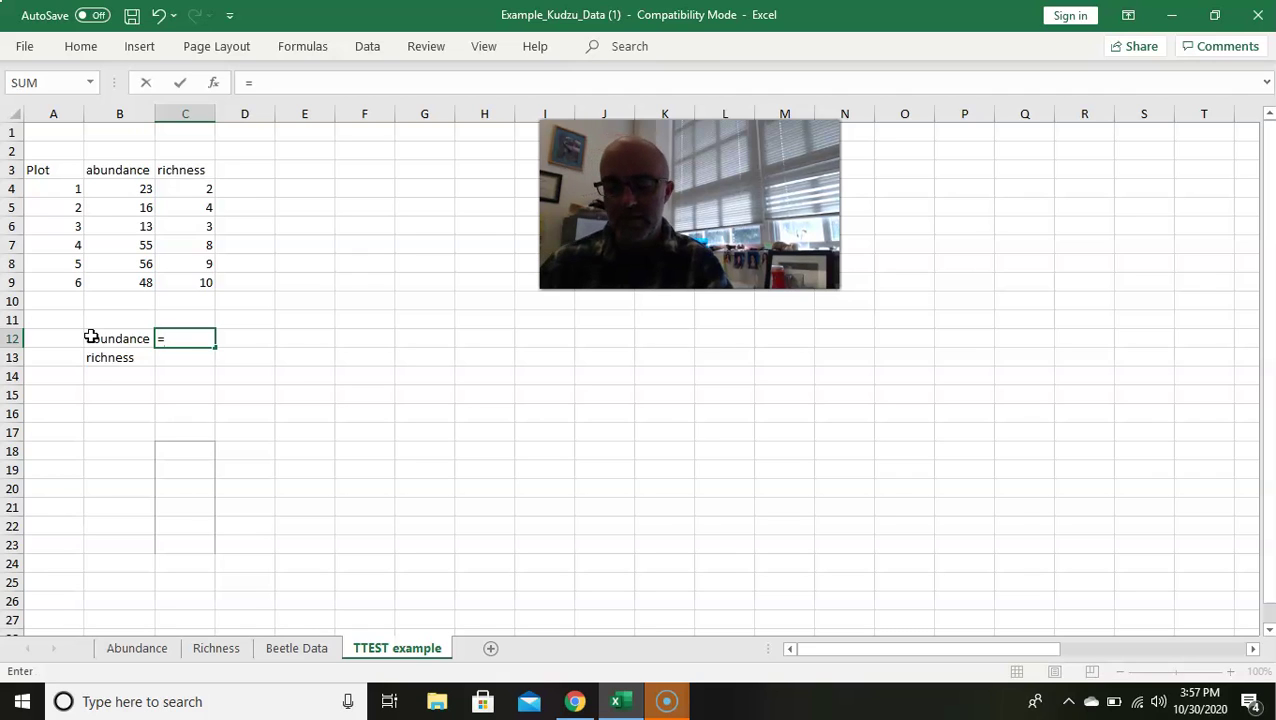
type("t")
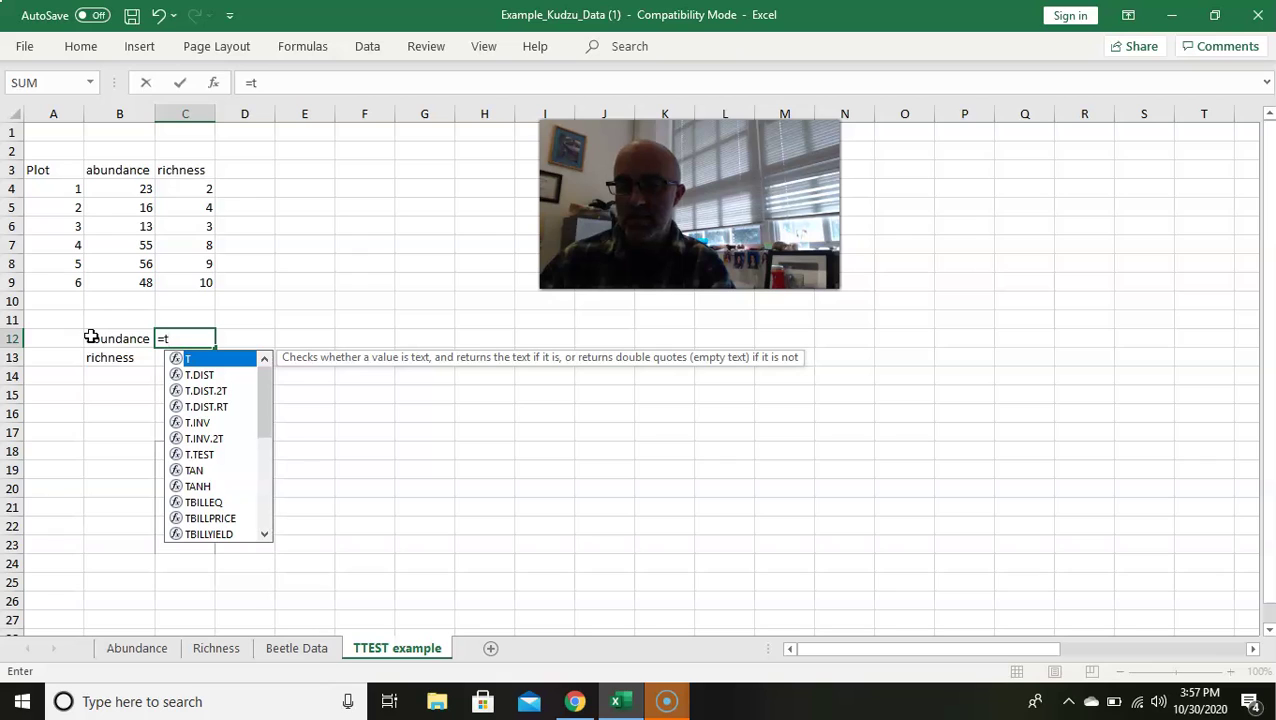
type("t")
key("BackSpace")
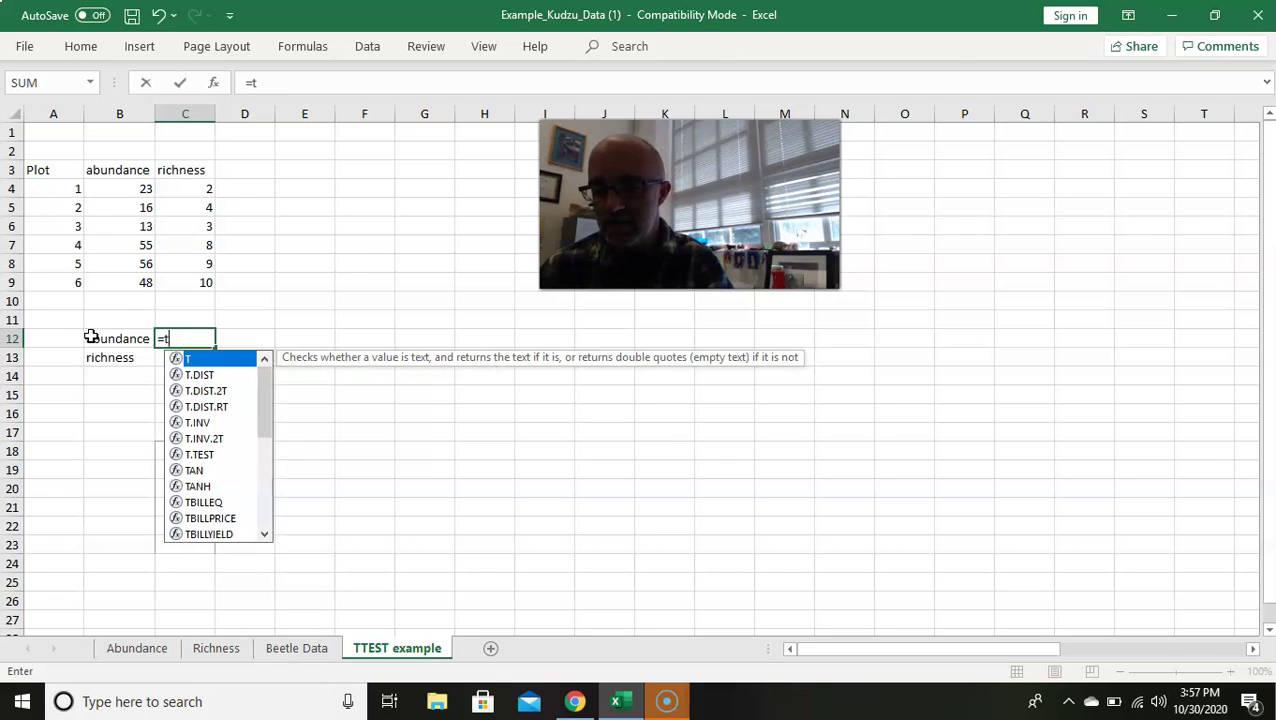
type(".test")
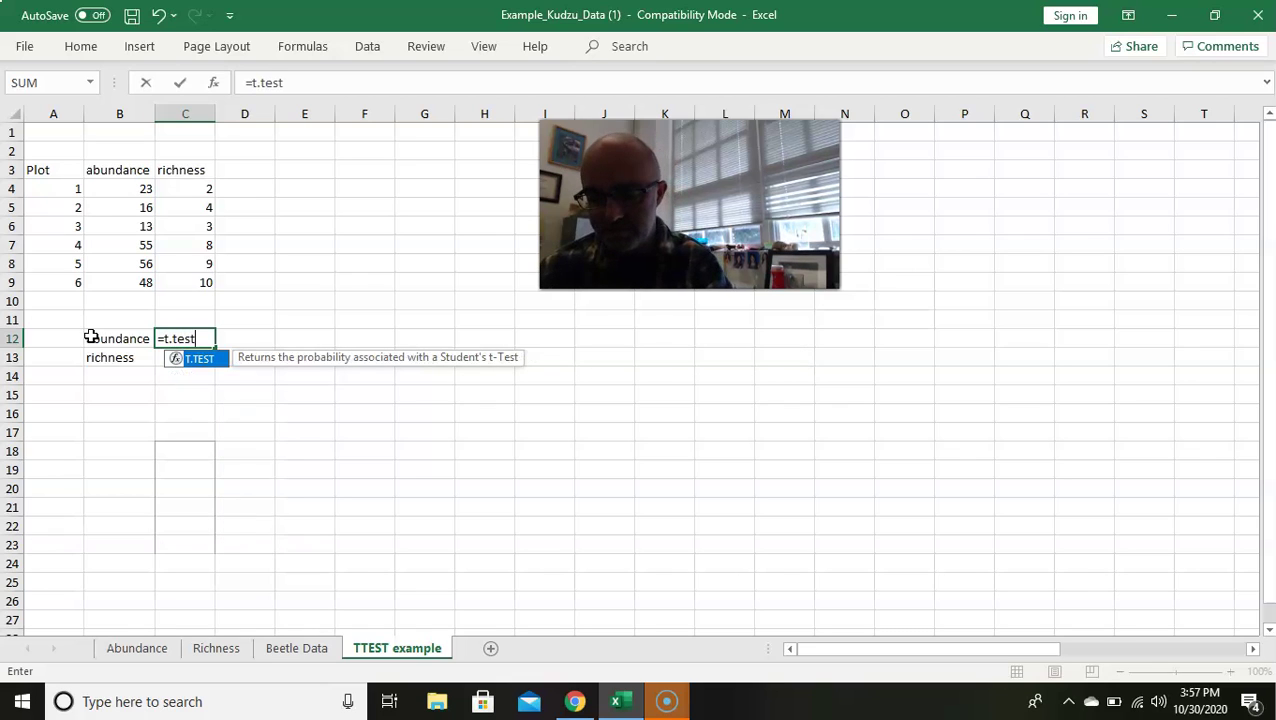
type("(")
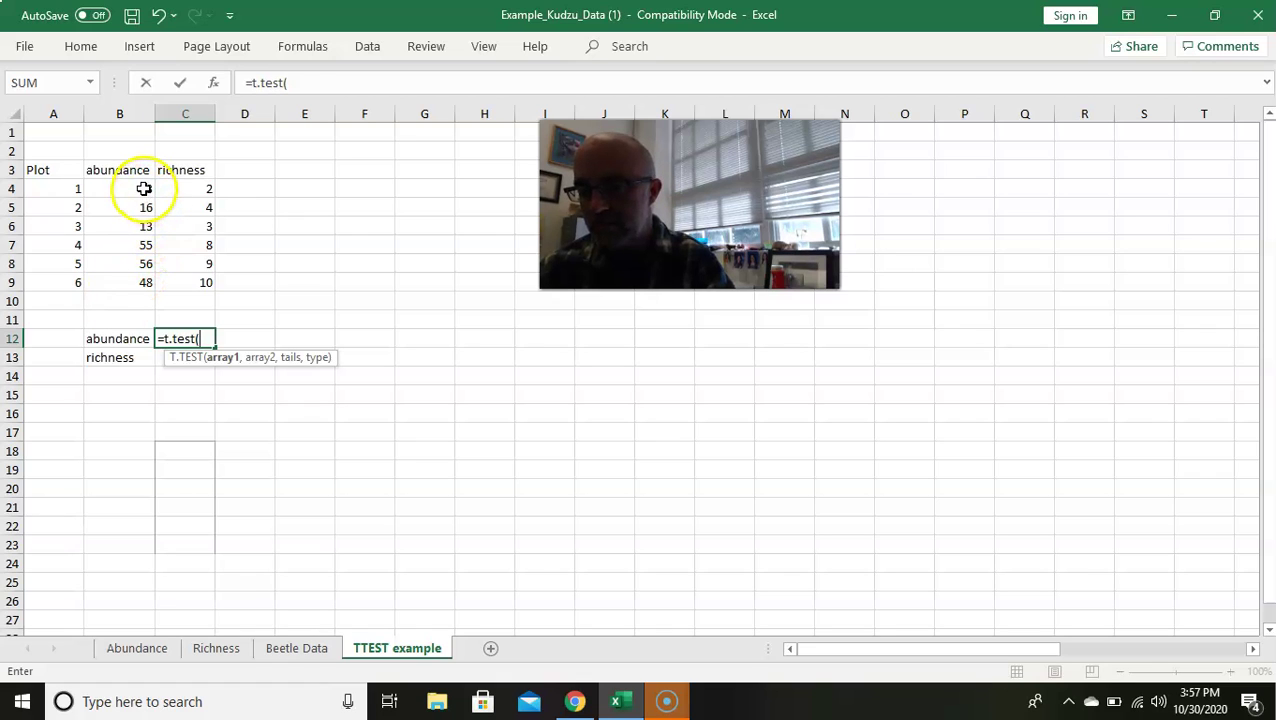
left_click_drag(144, 188, 140, 284)
type(",")
type(",")
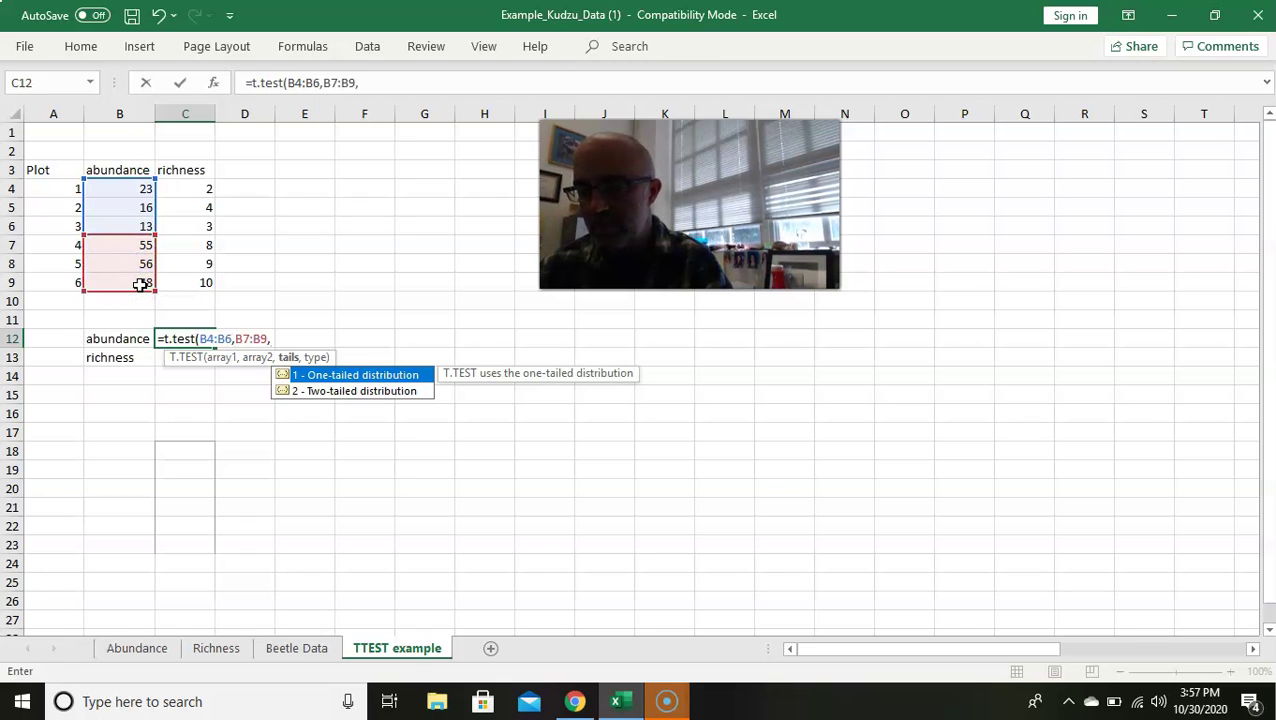
type("2,")
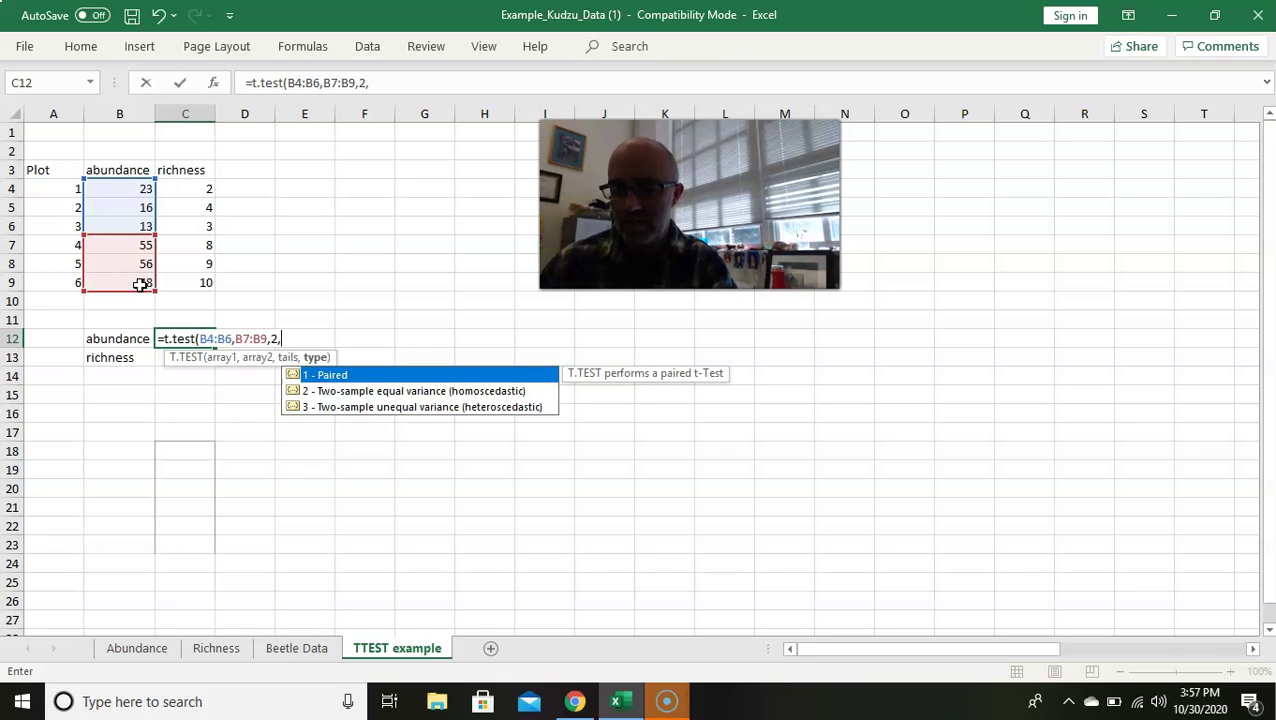
type("2)")
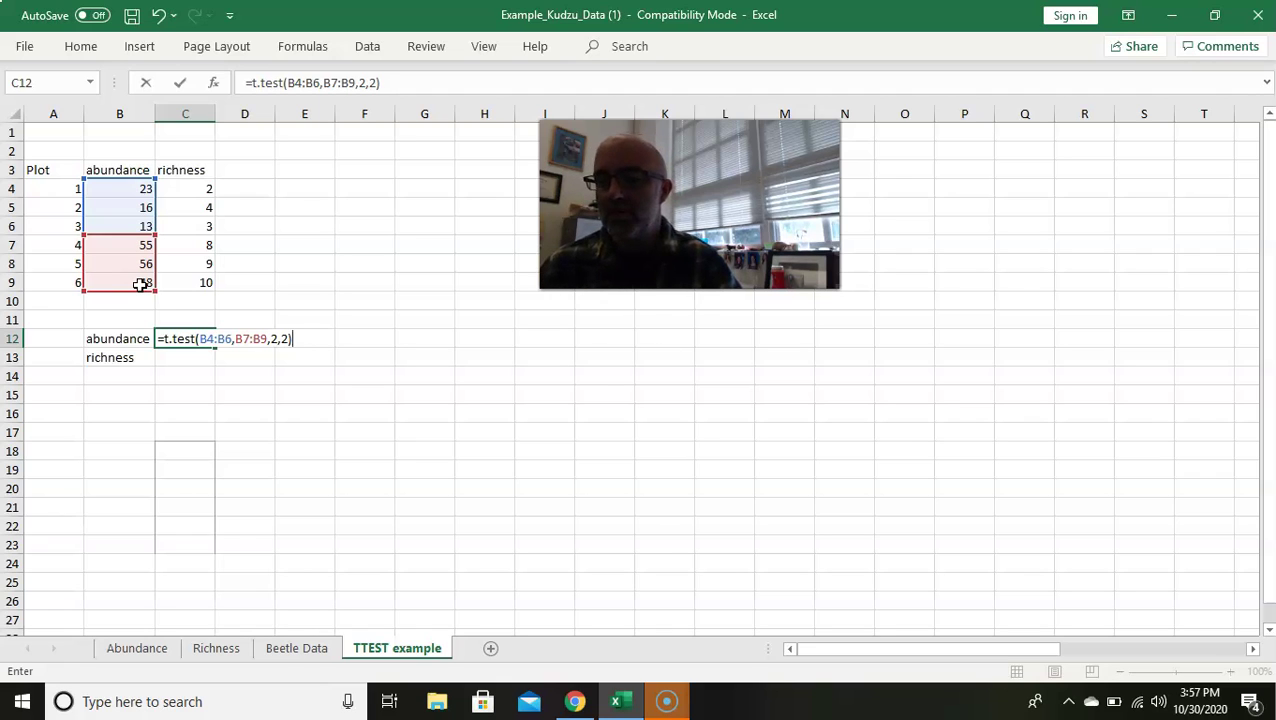
key("Return")
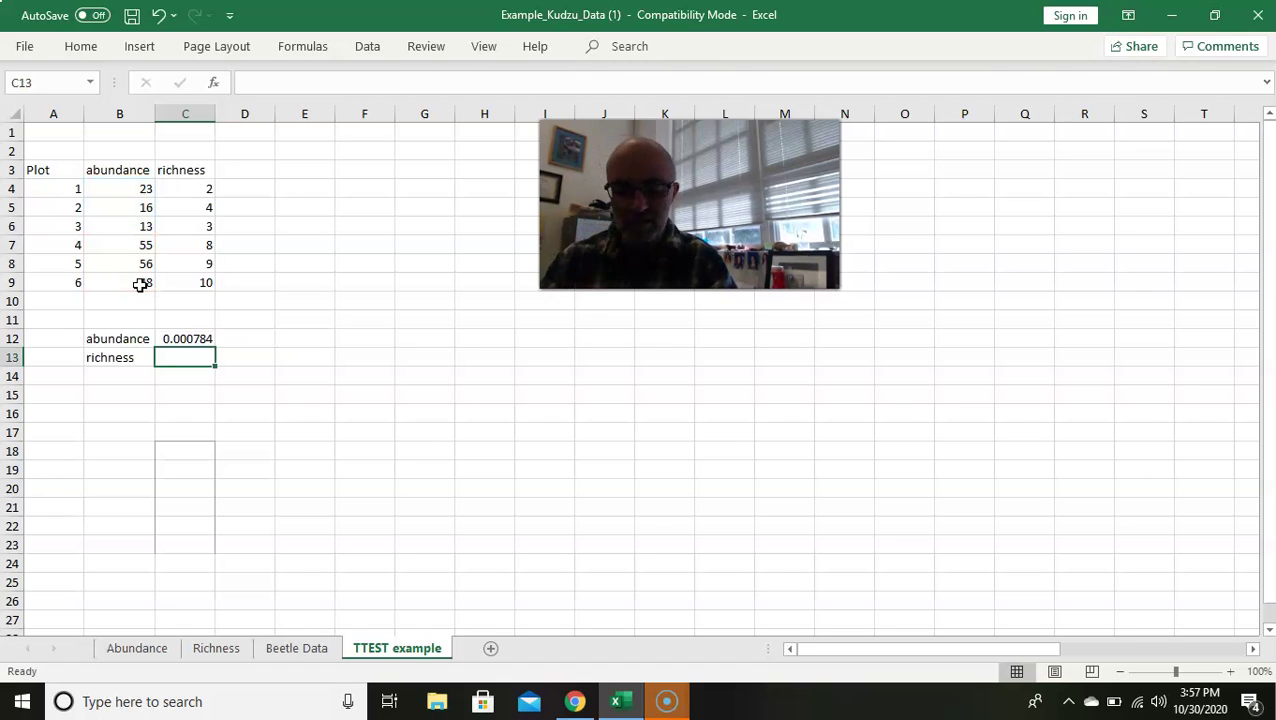
Enter =T.TEST(C4:C6,C7:C9,2,2) in C13, giving a richness p-value of 0.001826
type("=t.")
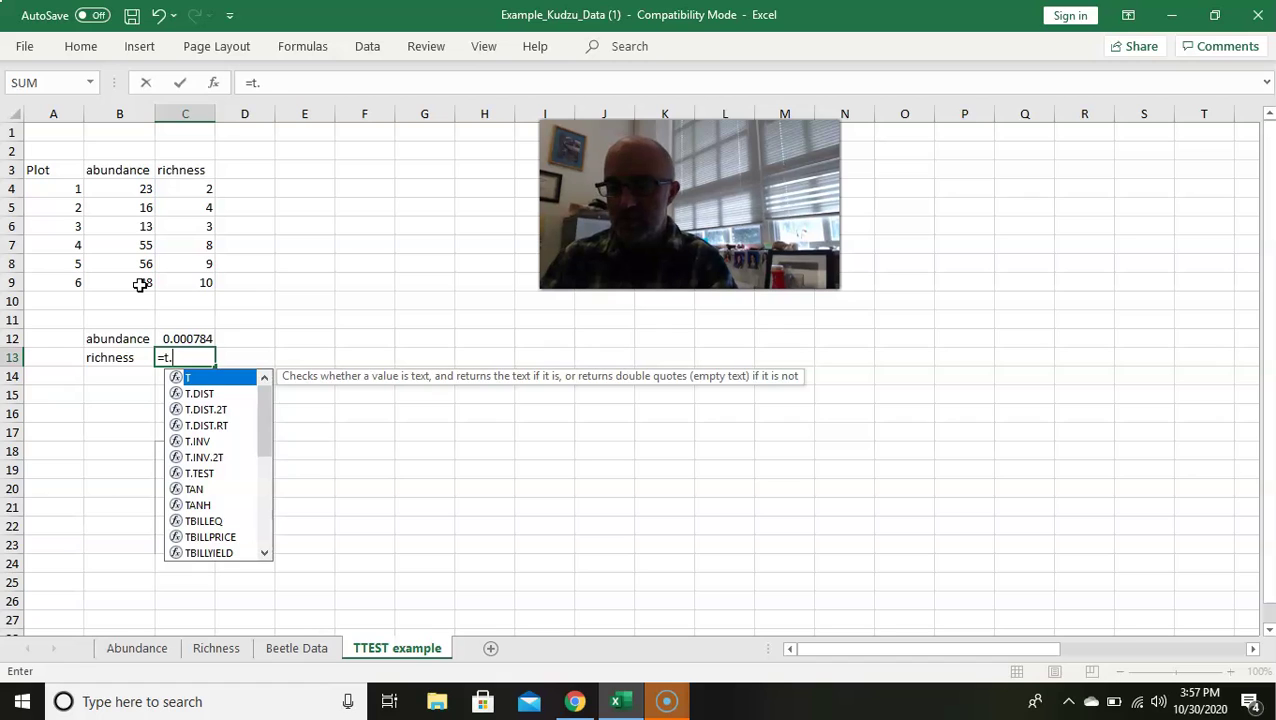
type("test(")
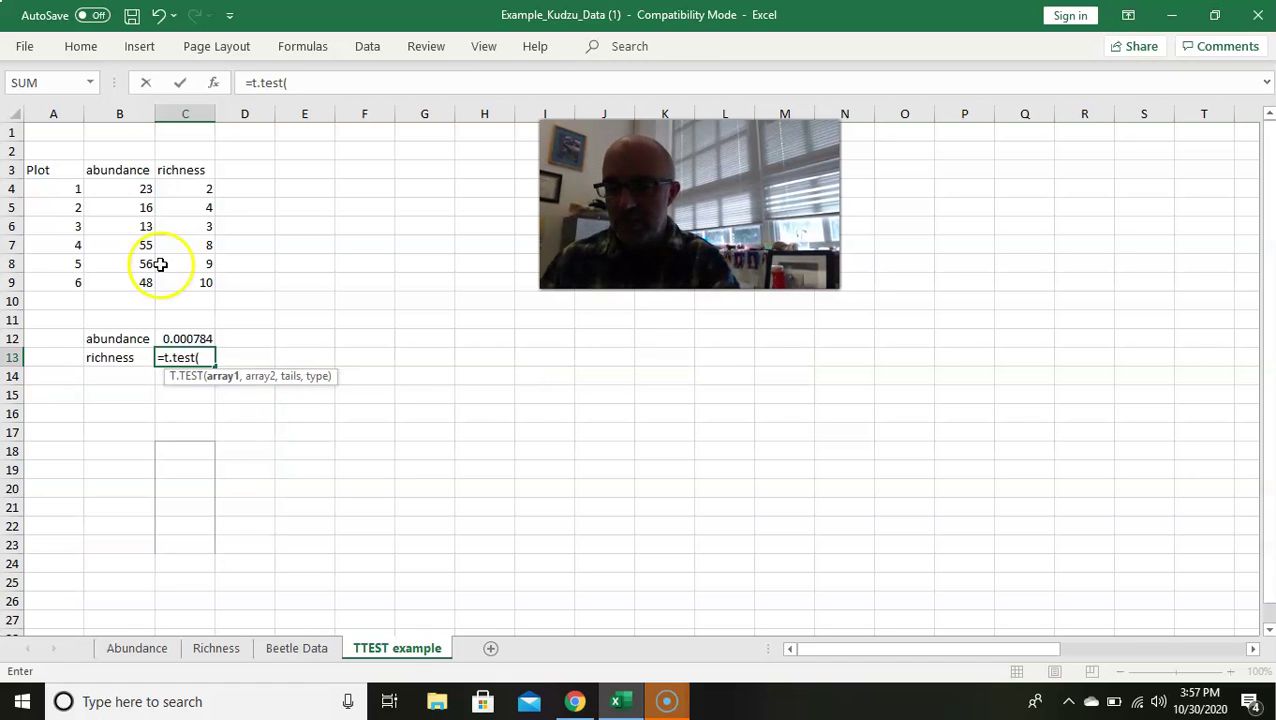
left_click_drag(208, 190, 208, 282)
type(",")
type(",")
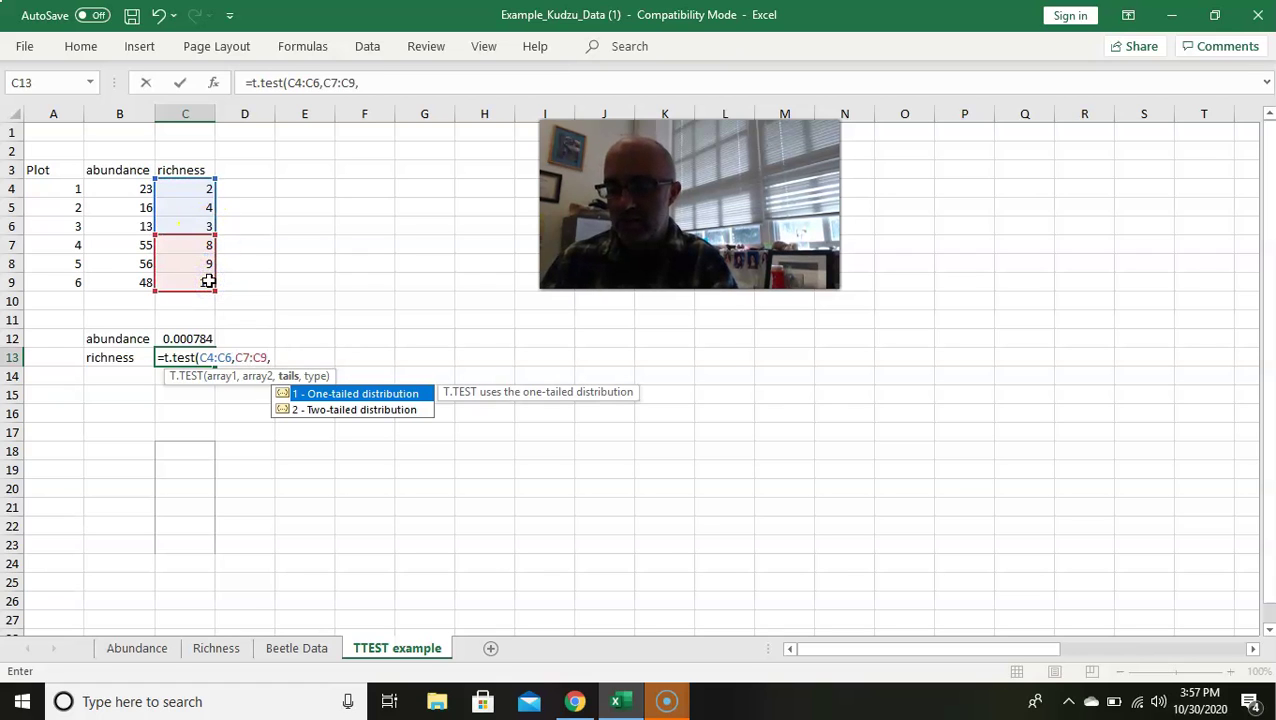
type("2,2)")
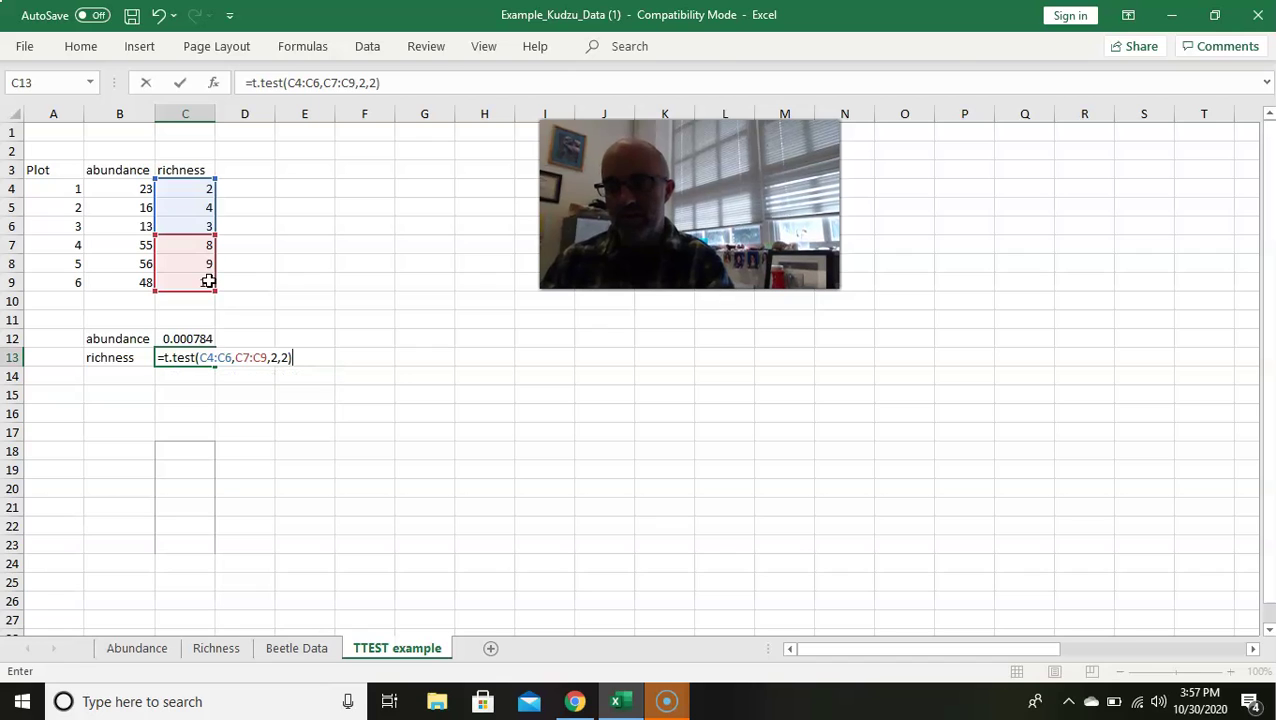
key("Return")
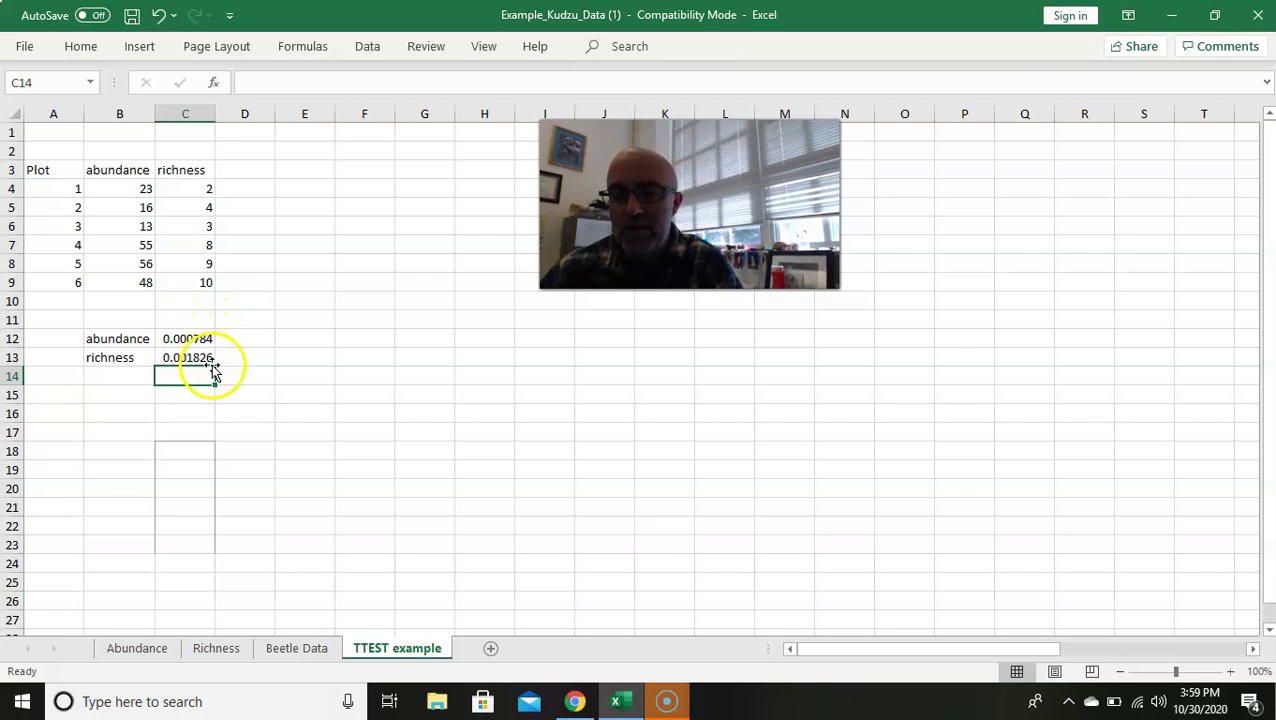
left_click(199, 338)
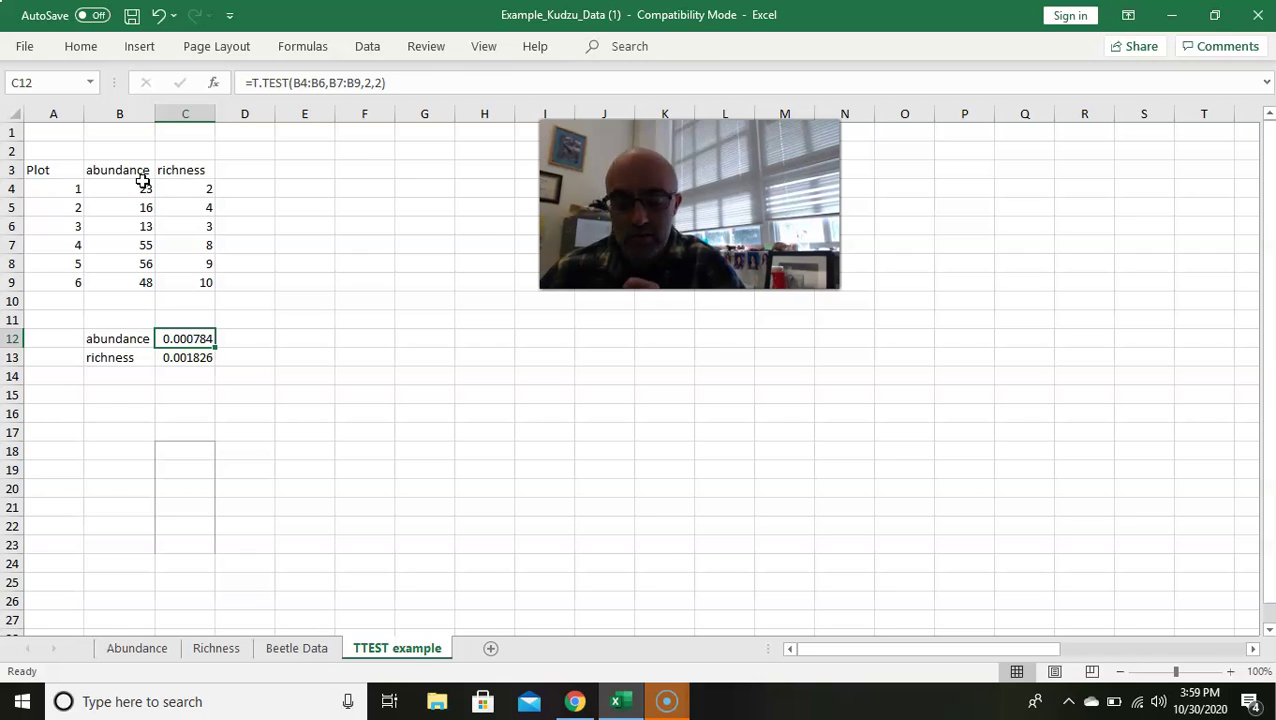
left_click(348, 229)
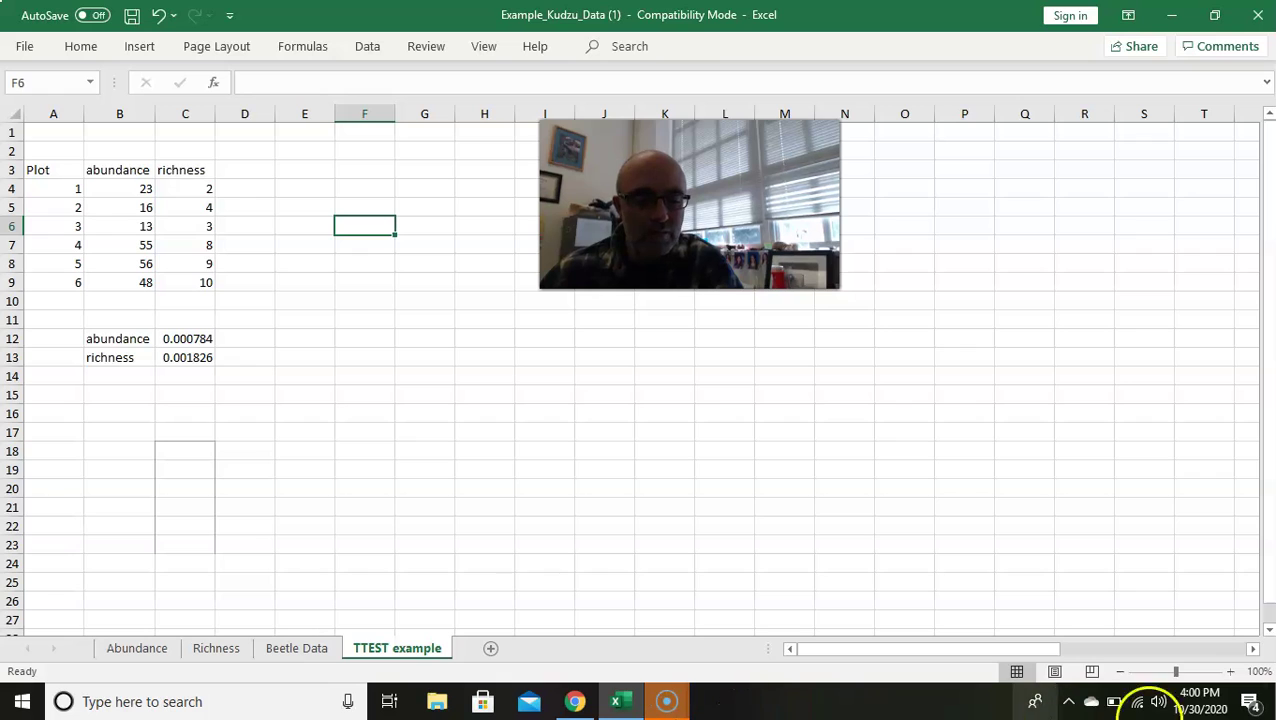
left_click(1222, 710)
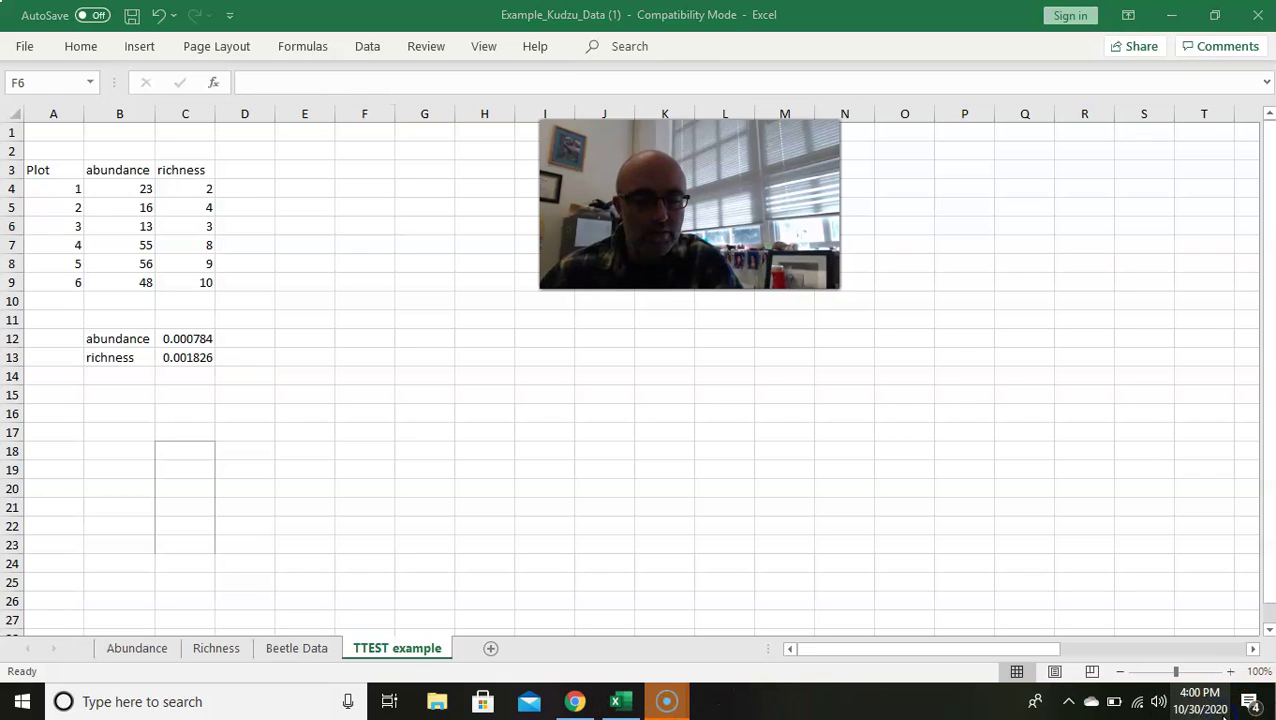
left_click(1220, 710)
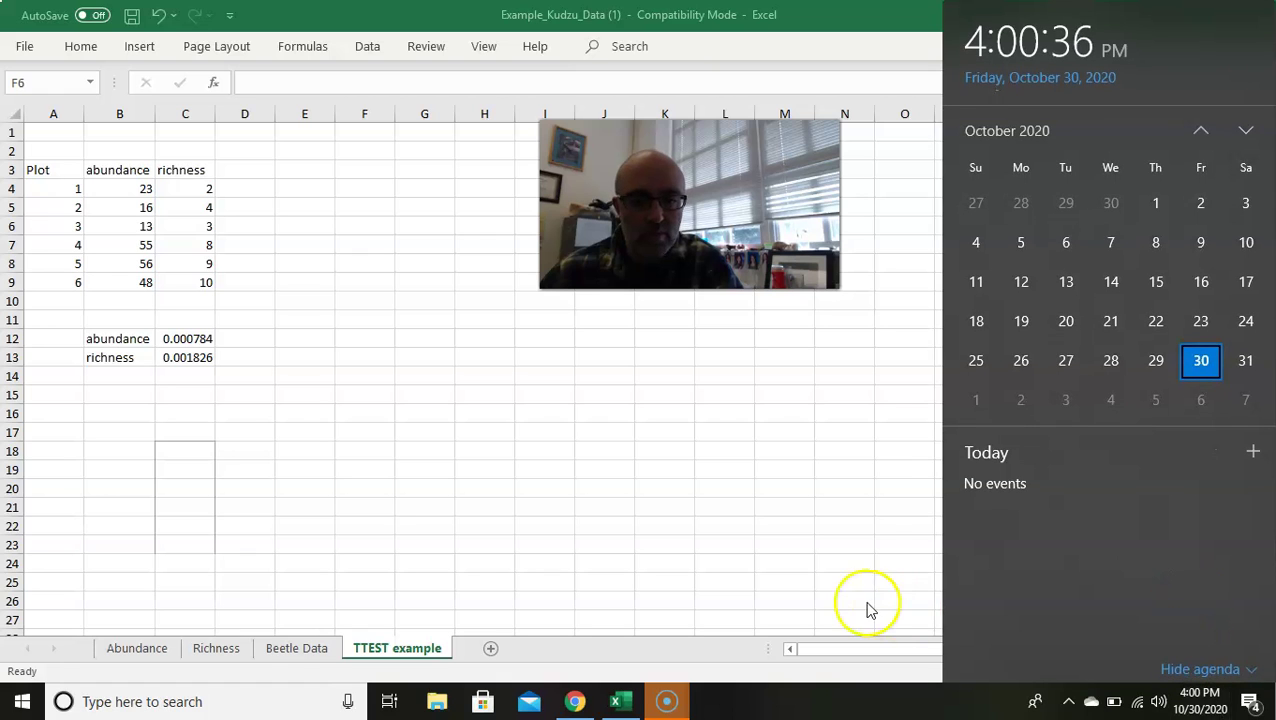
left_click(768, 479)
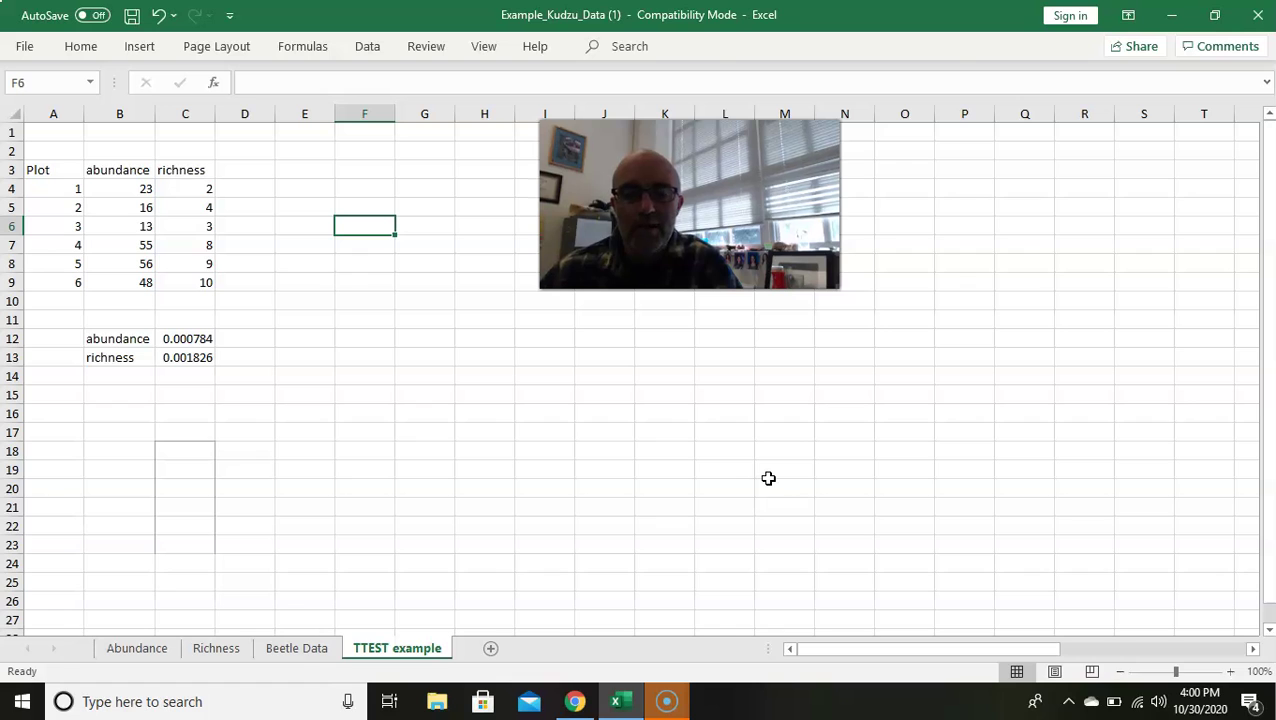